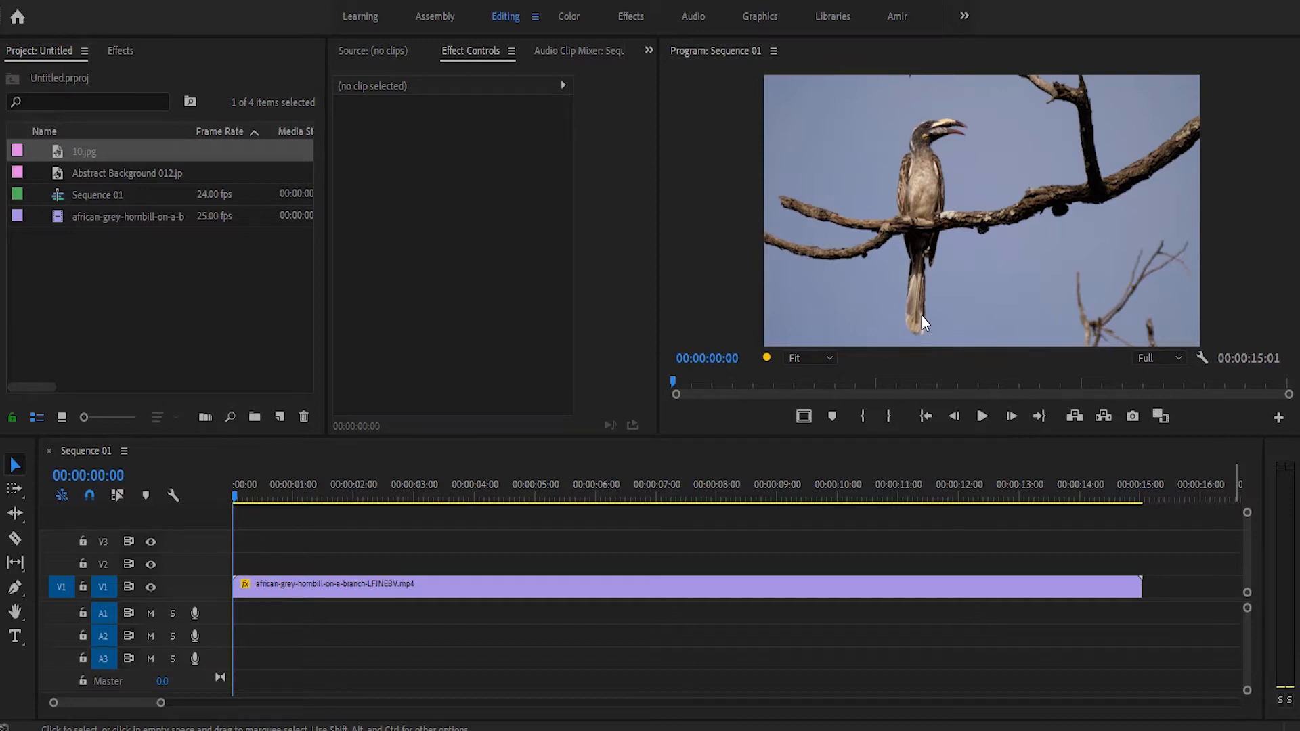
- Preview the two background images, Abstract Background 012.jpg and 10.jpg, in the Source monitor
left_click_drag(234, 494, 241, 528)
left_click_drag(383, 537, 253, 582)
left_click(95, 172)
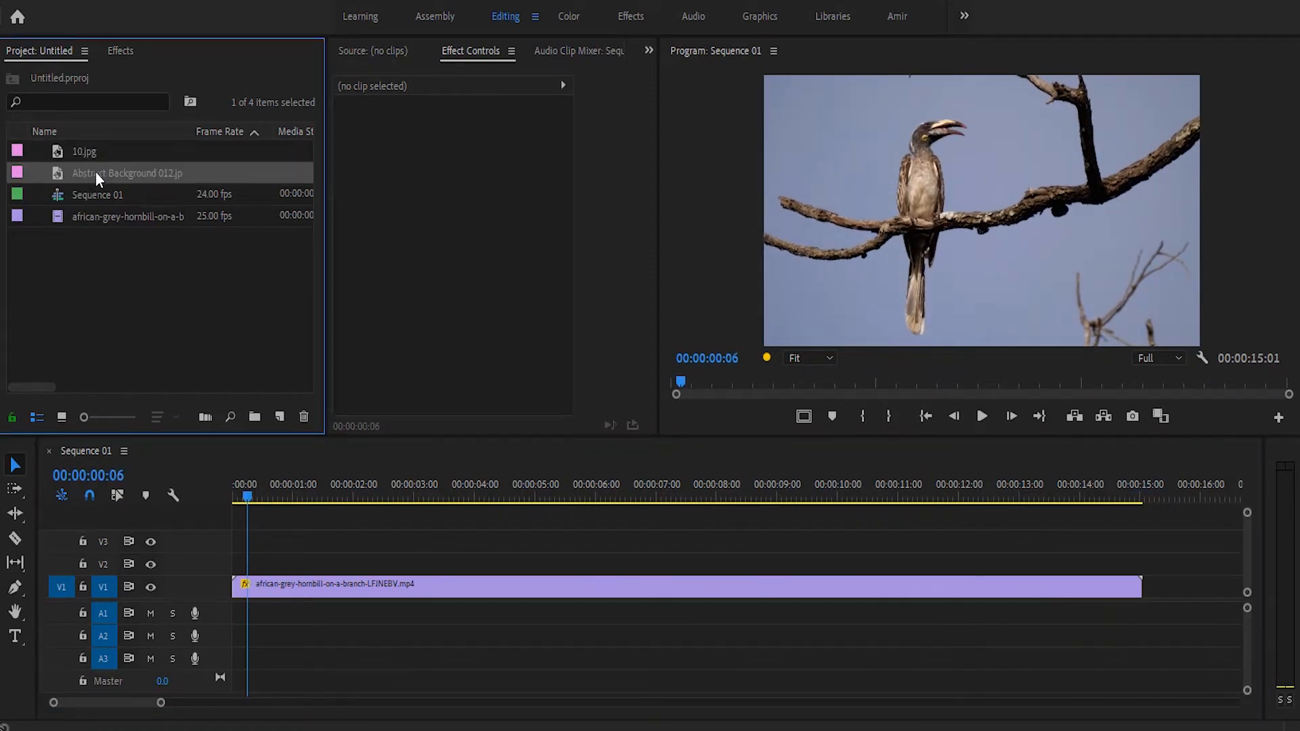
left_click(85, 174)
double_click(55, 177)
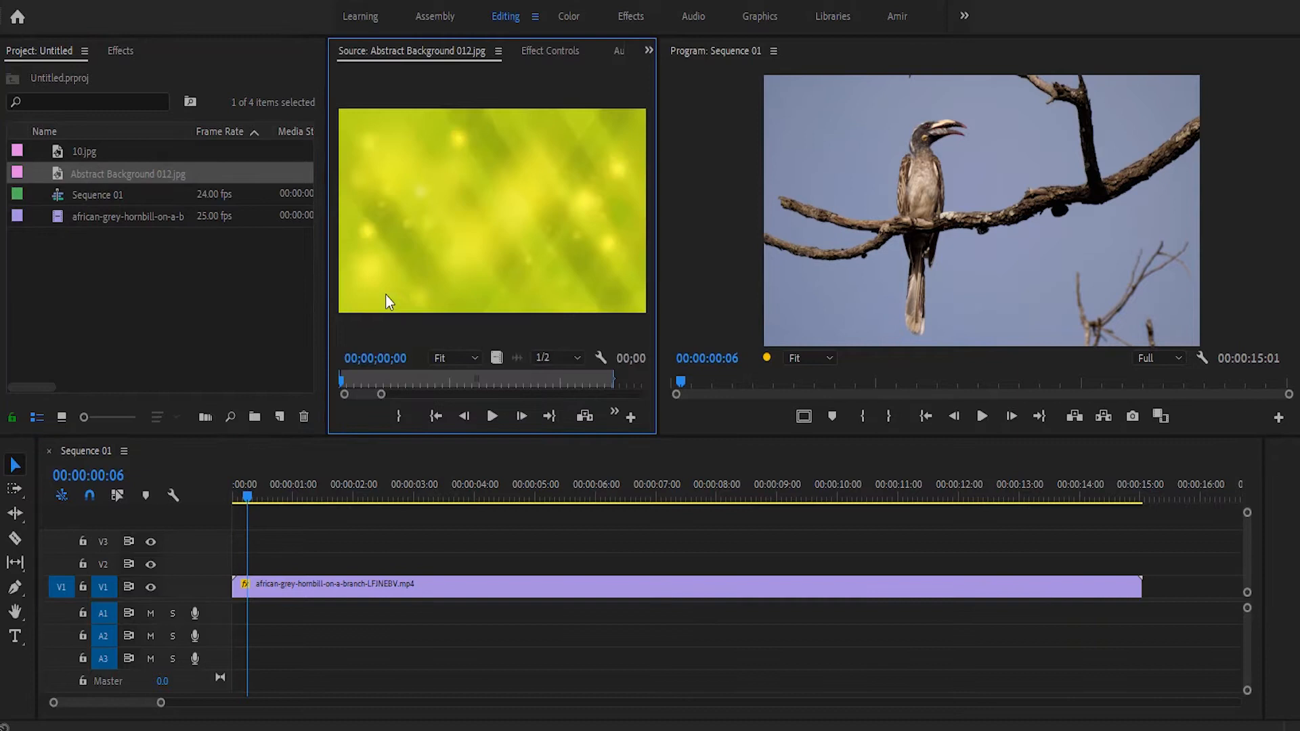
double_click(38, 151)
left_click(85, 174)
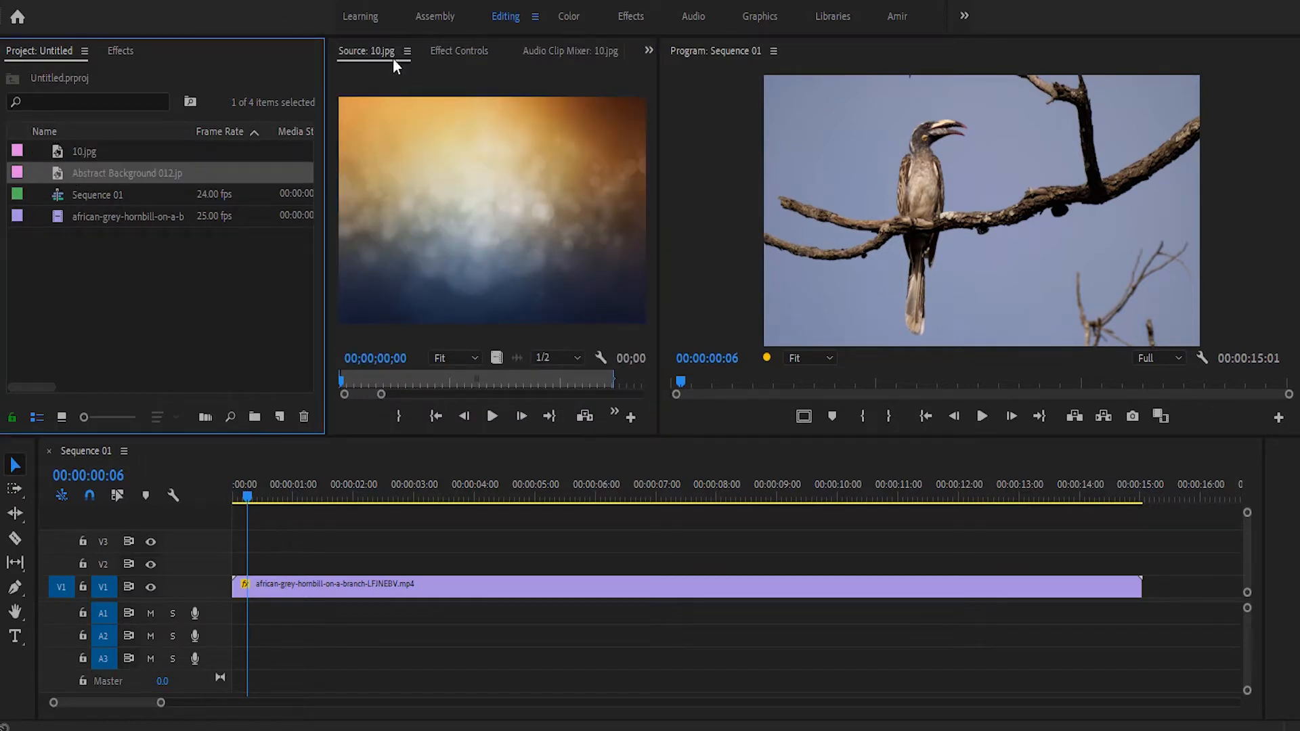
double_click(57, 157)
- Place Abstract Background 012.jpg on V2 and 10.jpg on V3, extending both to the end of the hornbill clip
left_click_drag(61, 175, 235, 564)
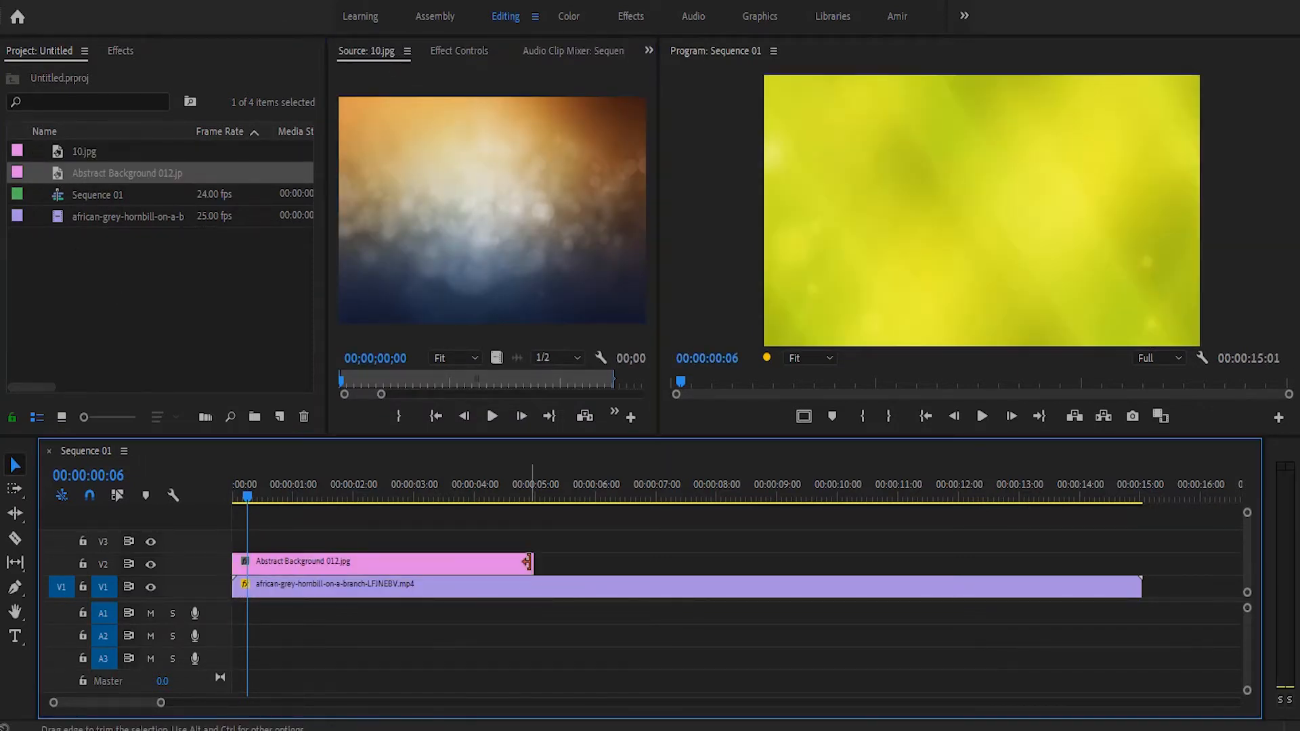
left_click_drag(529, 563, 1141, 563)
left_click_drag(84, 151, 455, 548)
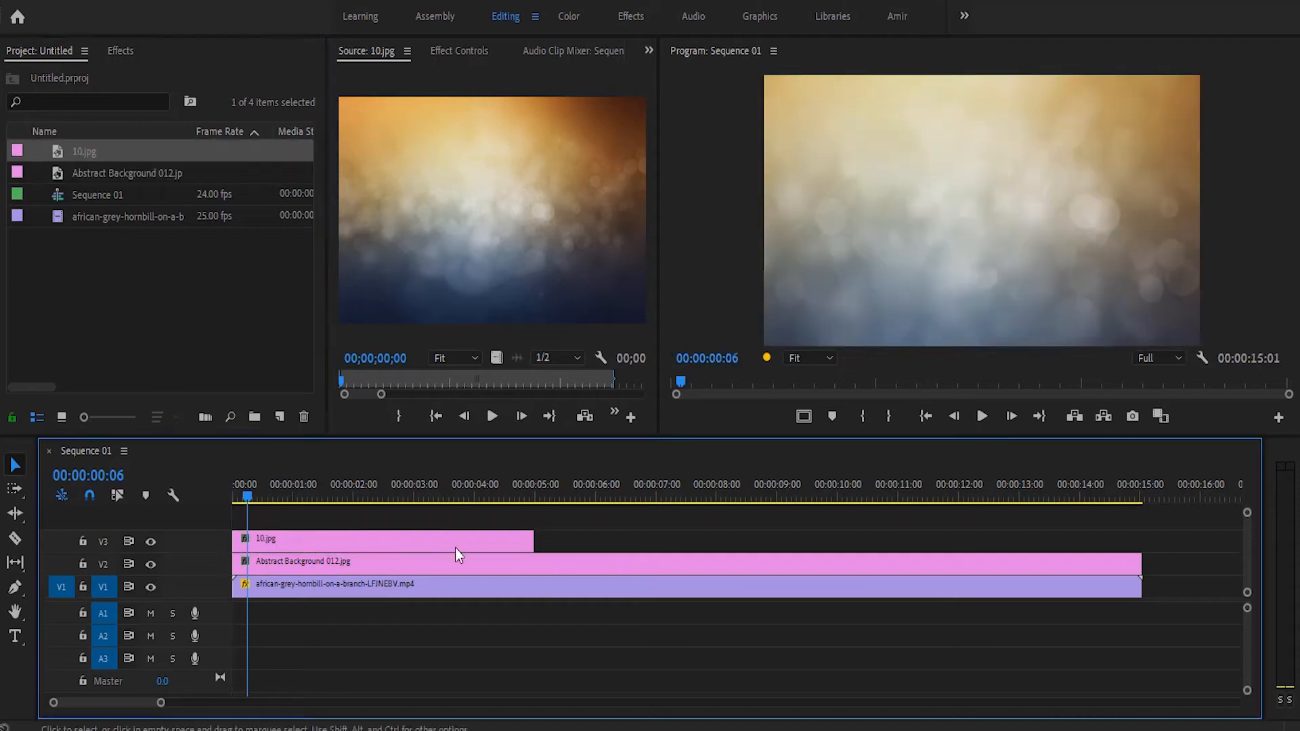
left_click_drag(535, 542, 1142, 542)
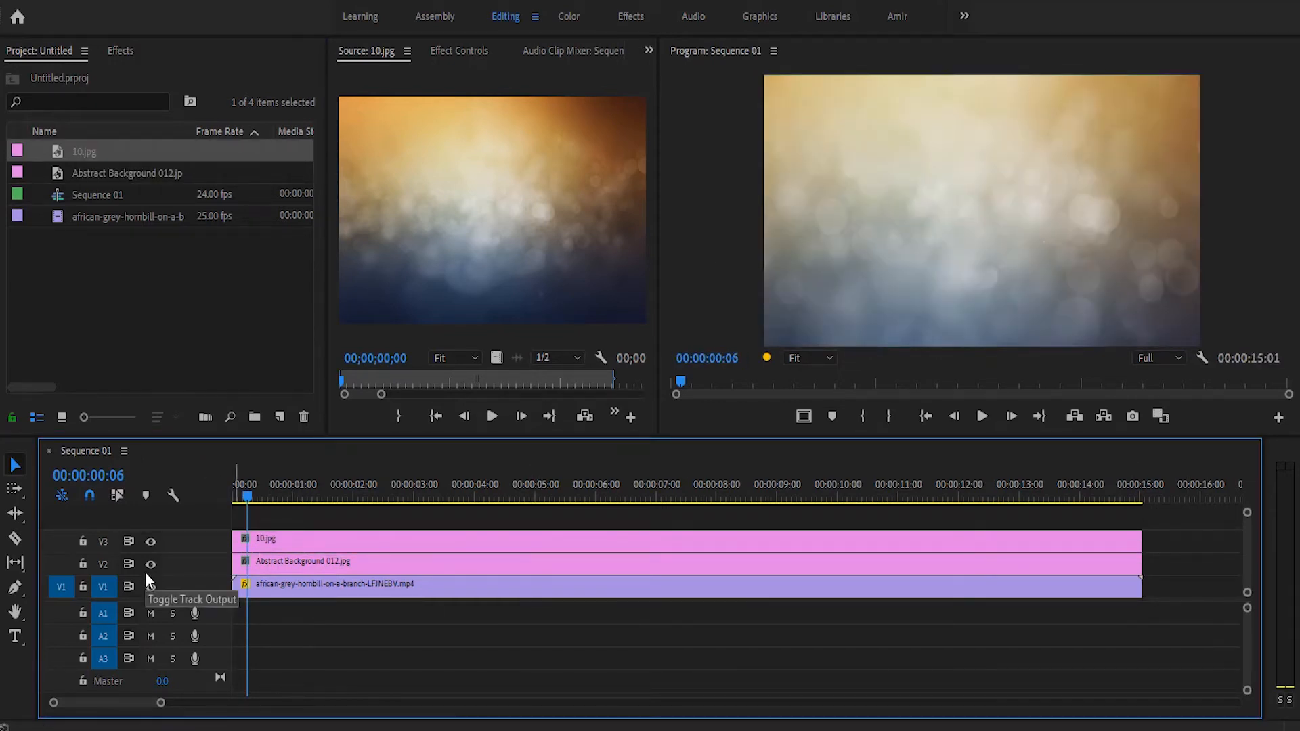
- Hide track V3 in the sequence and close the 10.jpg clip in the Source monitor
left_click(150, 541)
left_click(407, 51)
left_click(407, 168)
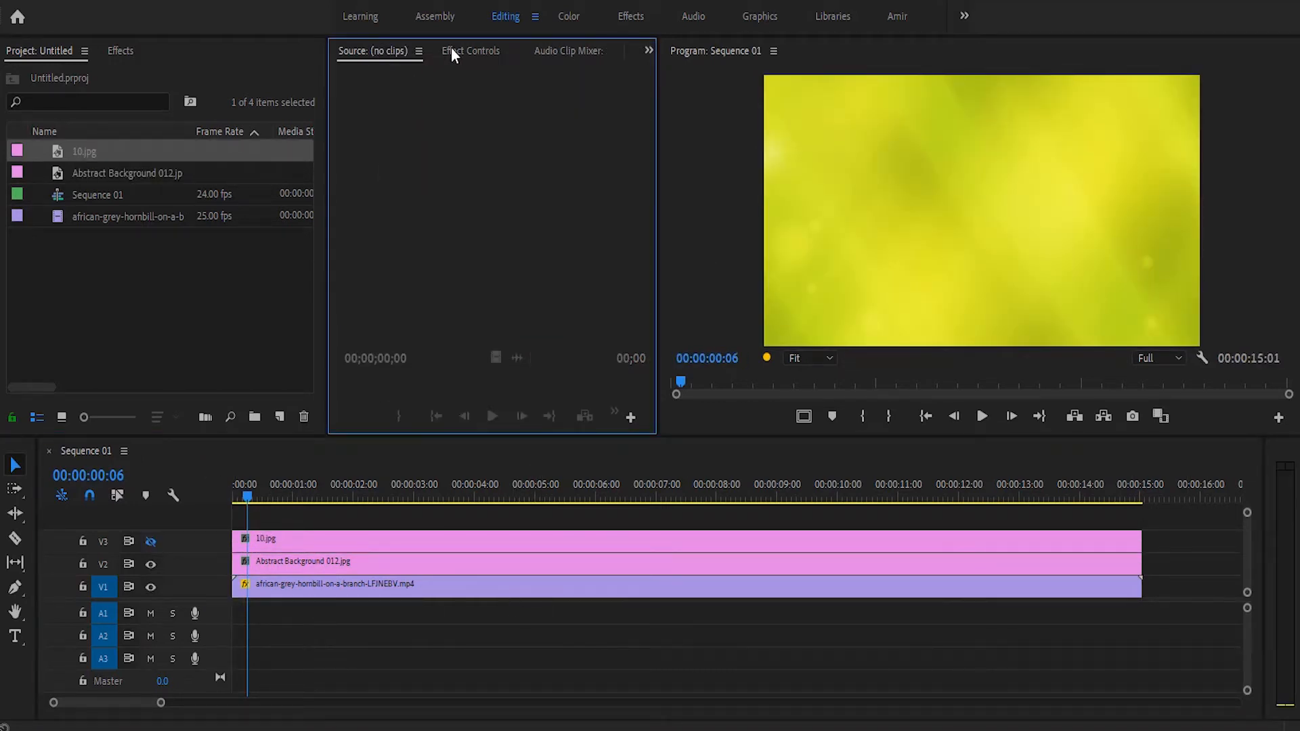
- Scale the Abstract Background 012.jpg clip on V2 to 53 in a widened Effect Controls view
left_click(459, 50)
left_click(451, 561)
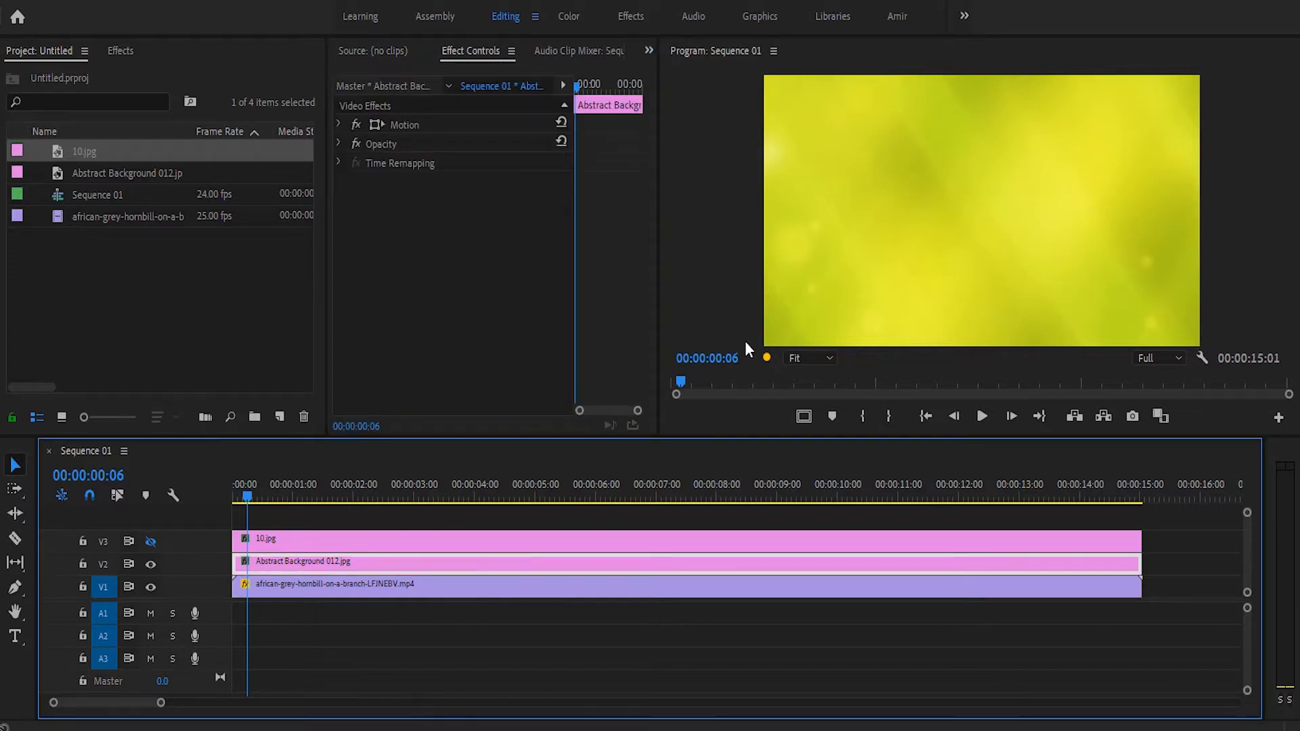
left_click_drag(327, 188, 191, 191)
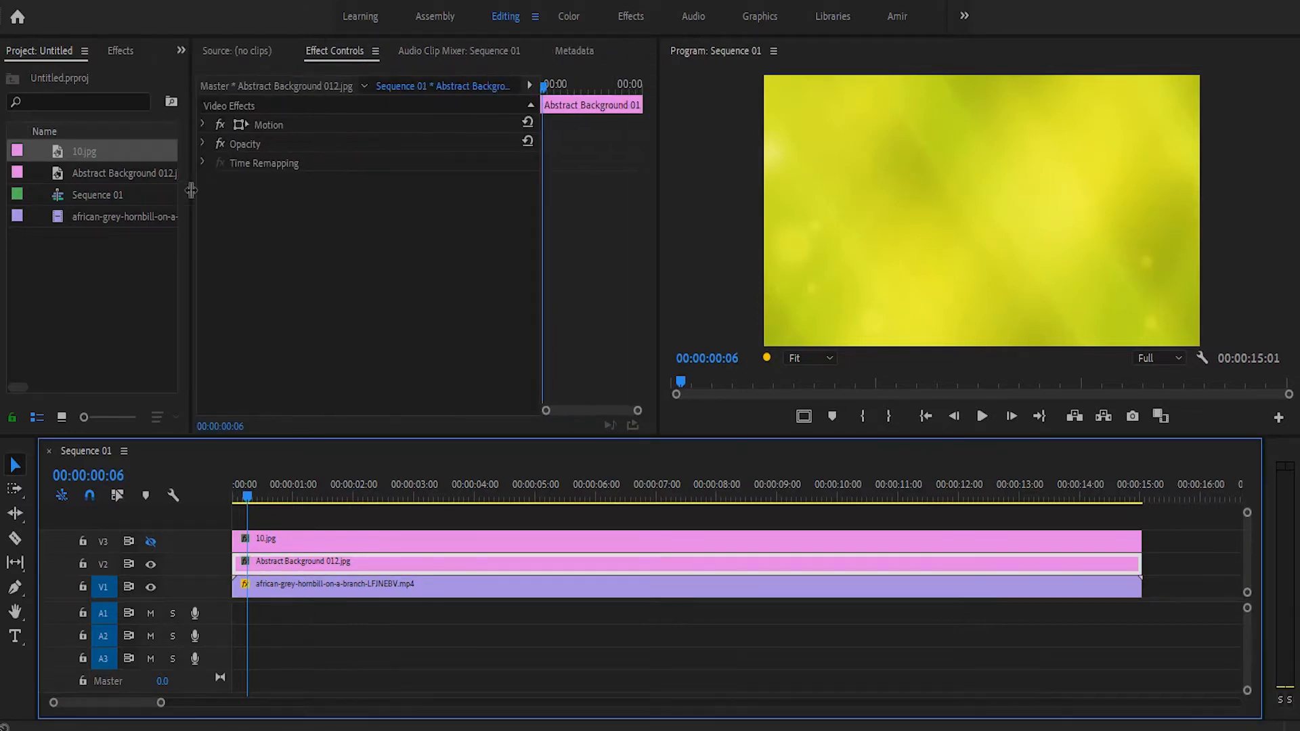
left_click(203, 124)
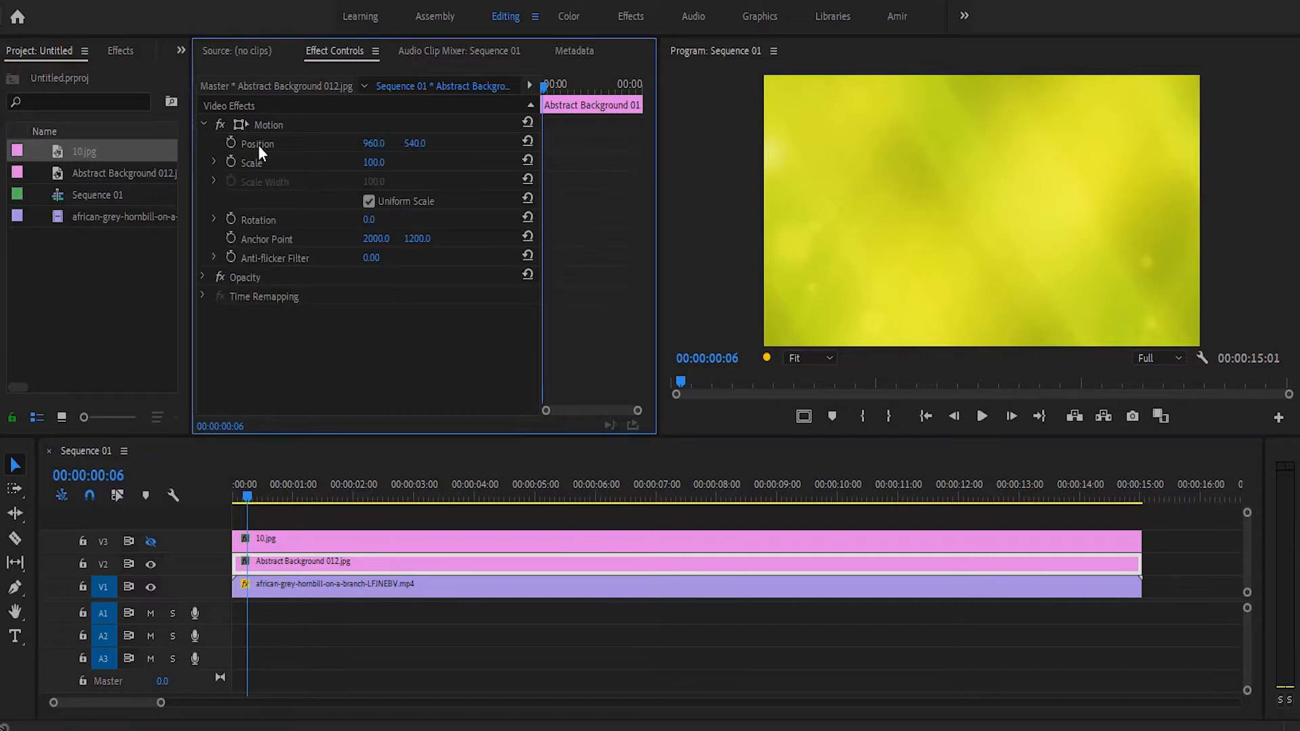
left_click_drag(374, 162, 342, 163)
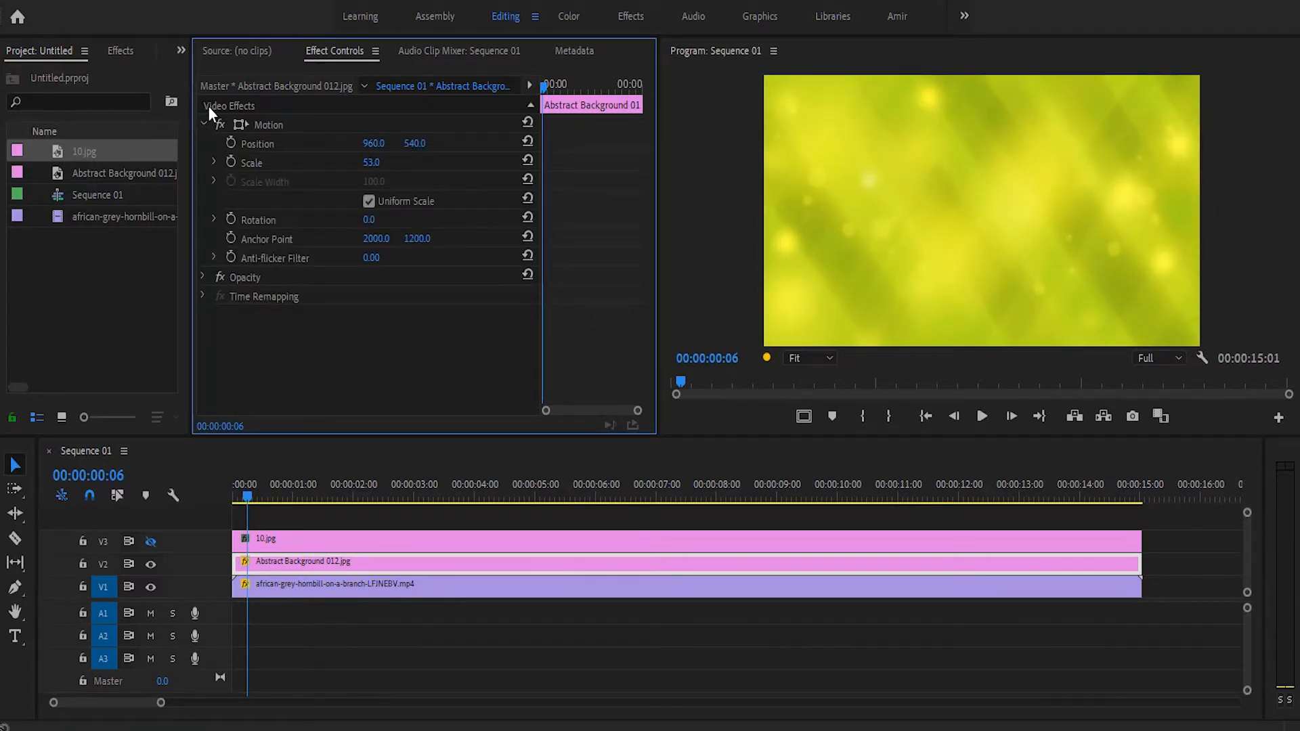
left_click(203, 124)
- Turn off opacity keyframing for the Abstract Background 012.jpg clip and set its opacity to 94%
left_click(204, 144)
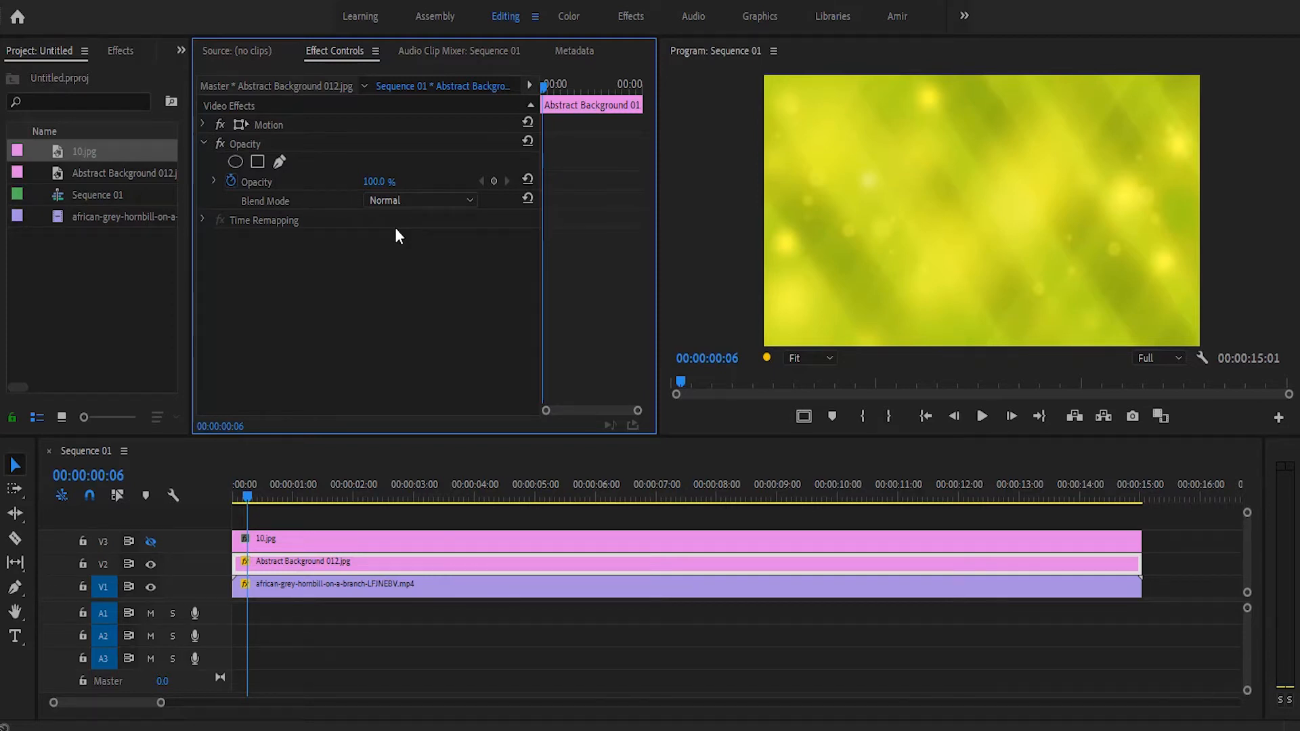
left_click(233, 180)
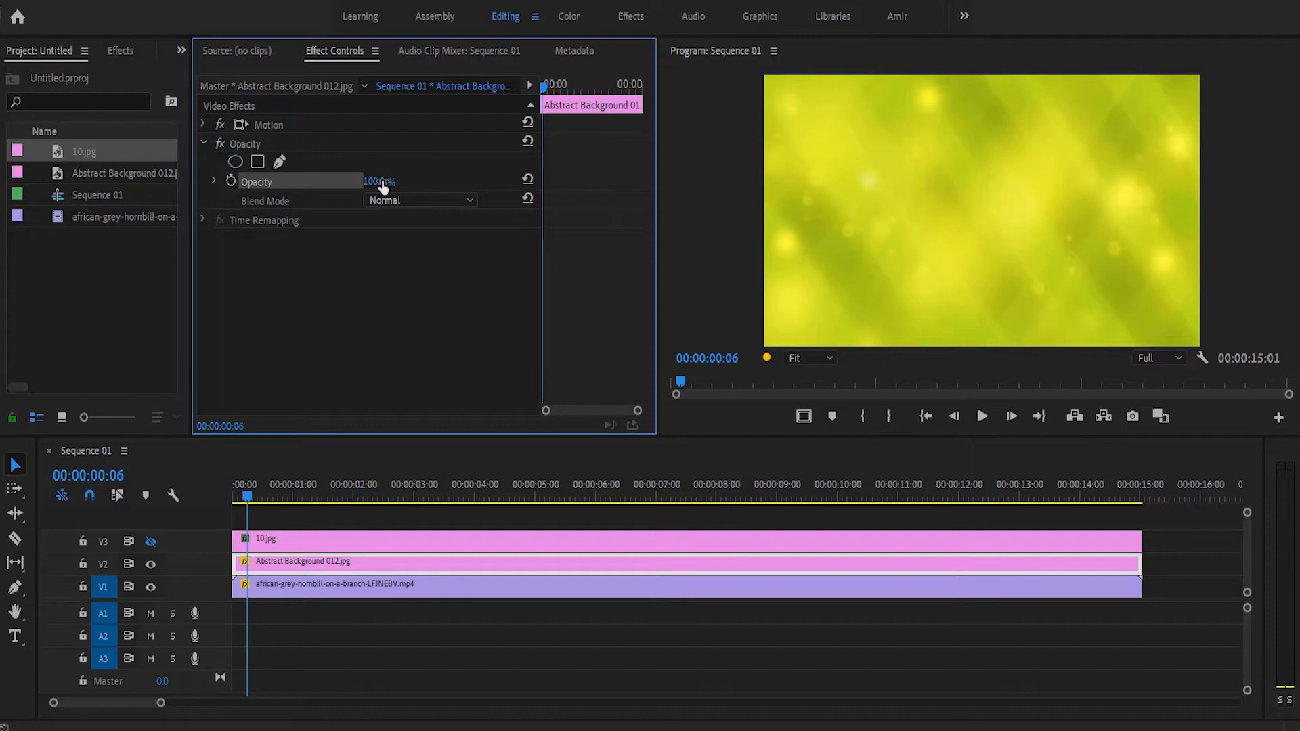
mouse_move(386, 185)
left_mouse_down()
mouse_move(331, 184)
mouse_move(387, 185)
left_mouse_up()
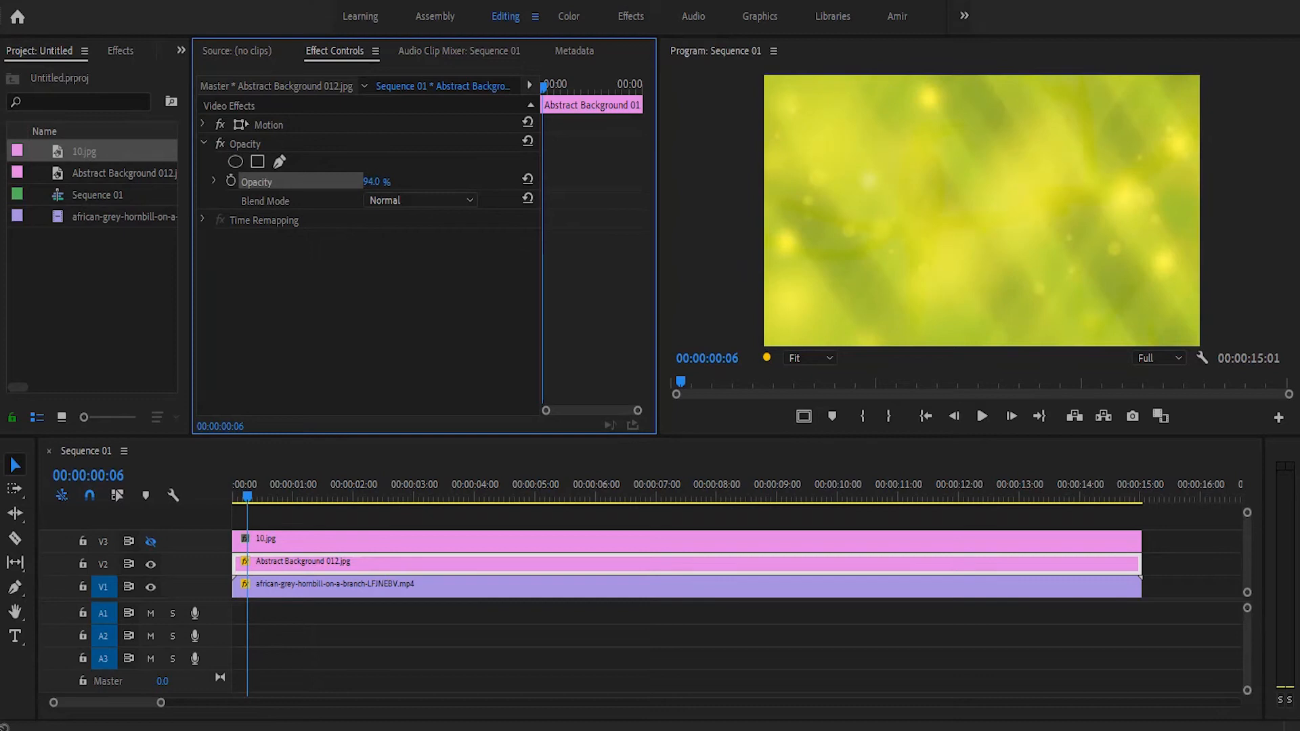
- Try the Dissolve, Darken, Multiply, Color Burn, Linear Burn and Darker Color blend modes on the V2 background clip
left_click(430, 198)
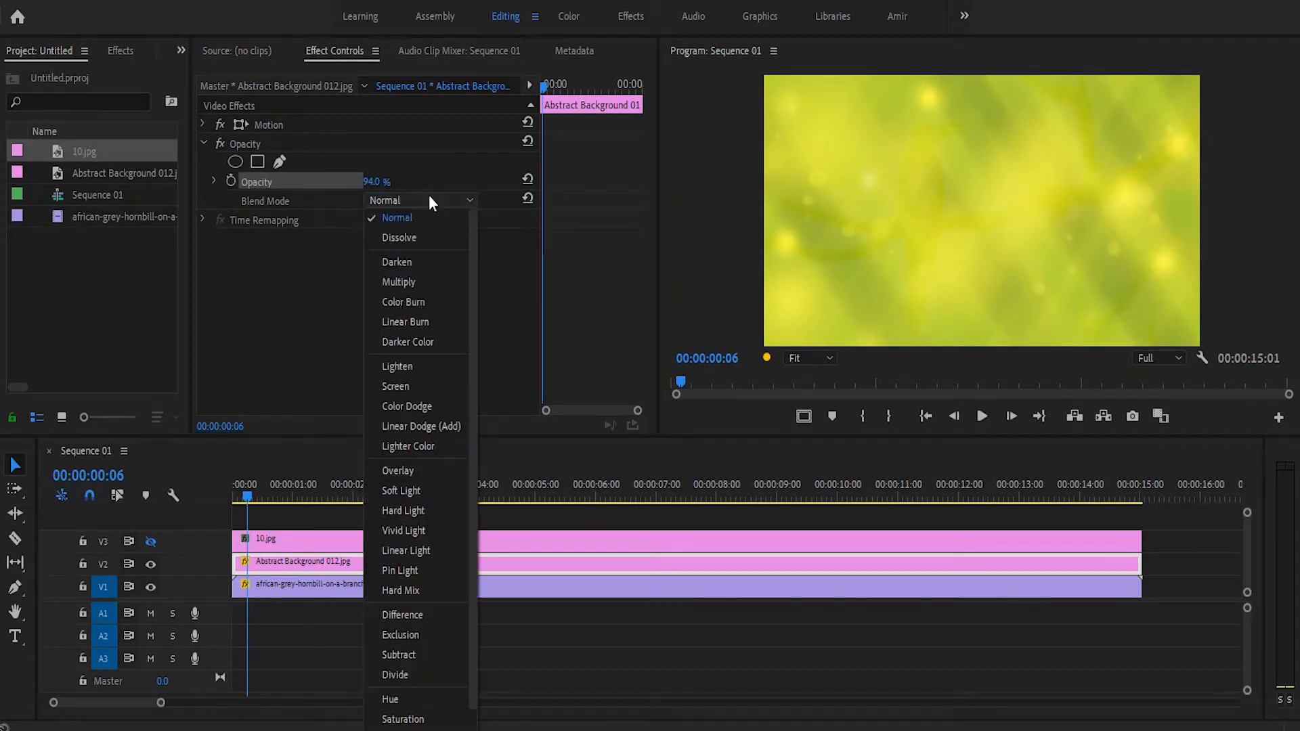
left_click(422, 234)
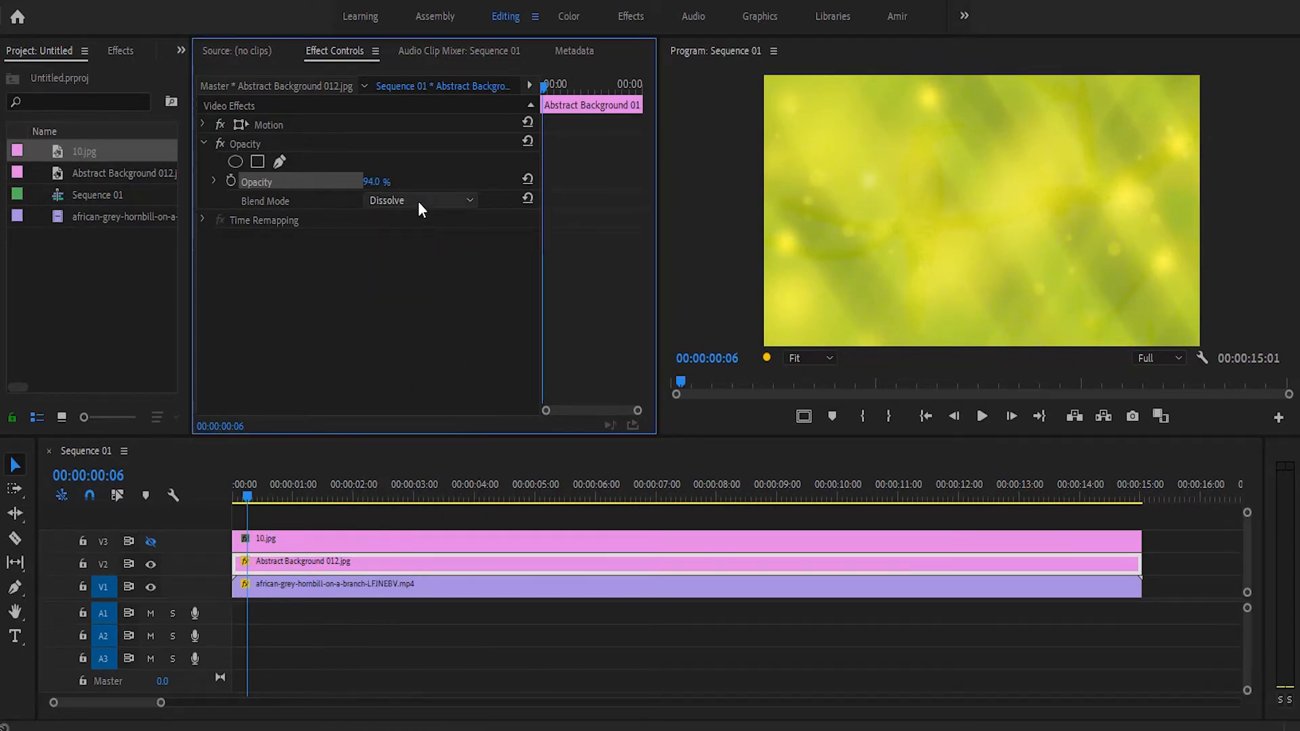
left_click(417, 201)
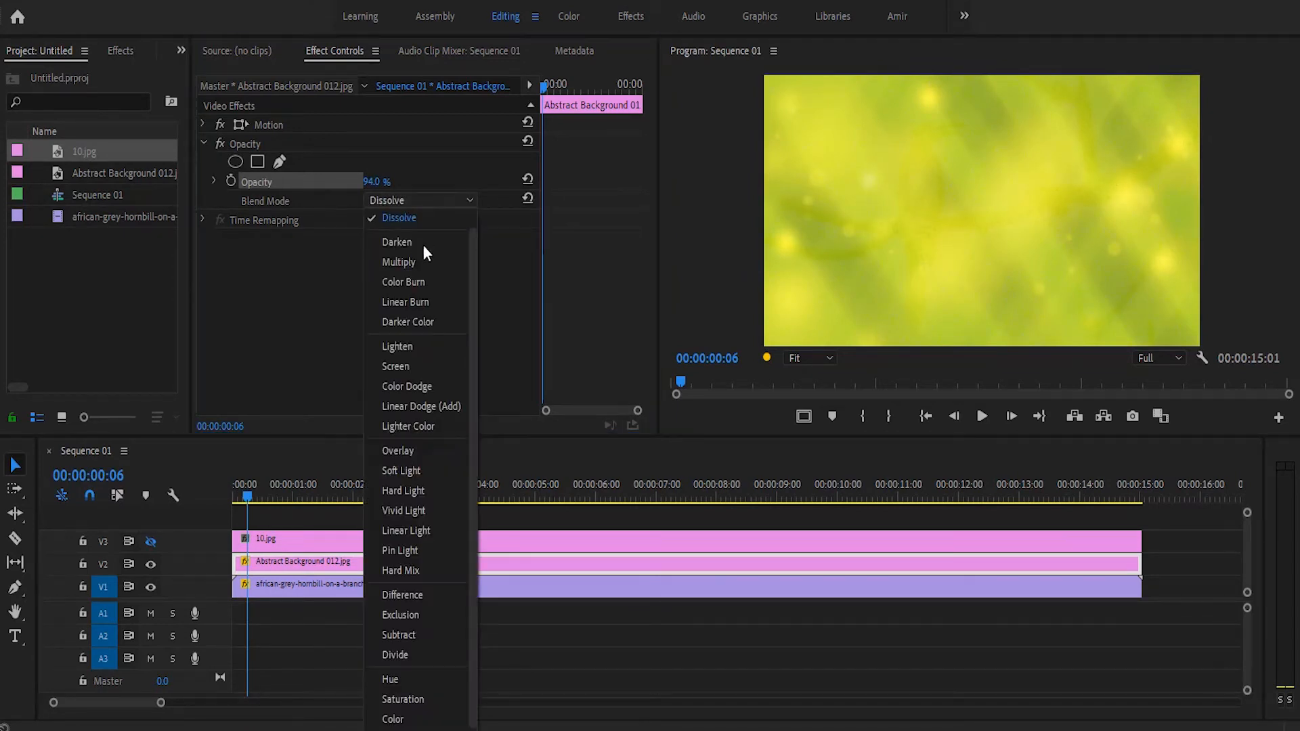
left_click(424, 242)
left_click(417, 197)
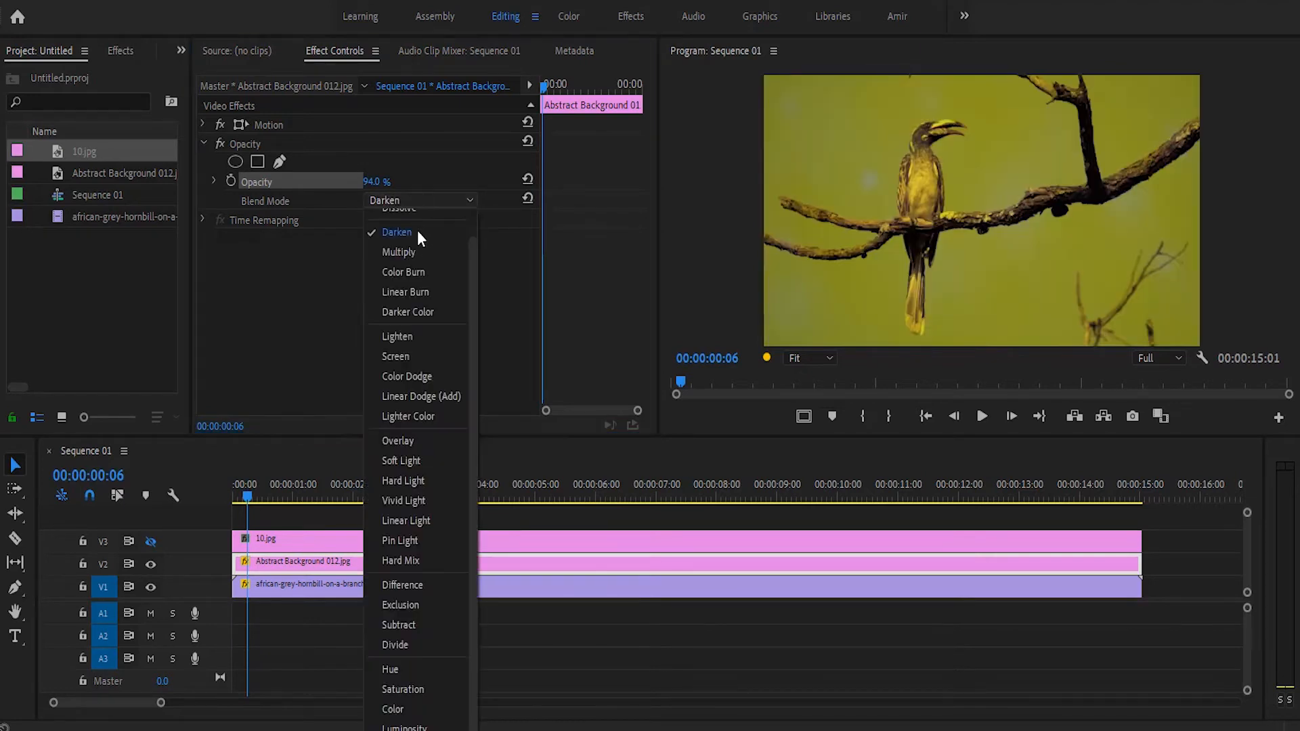
left_click(413, 250)
left_click(432, 201)
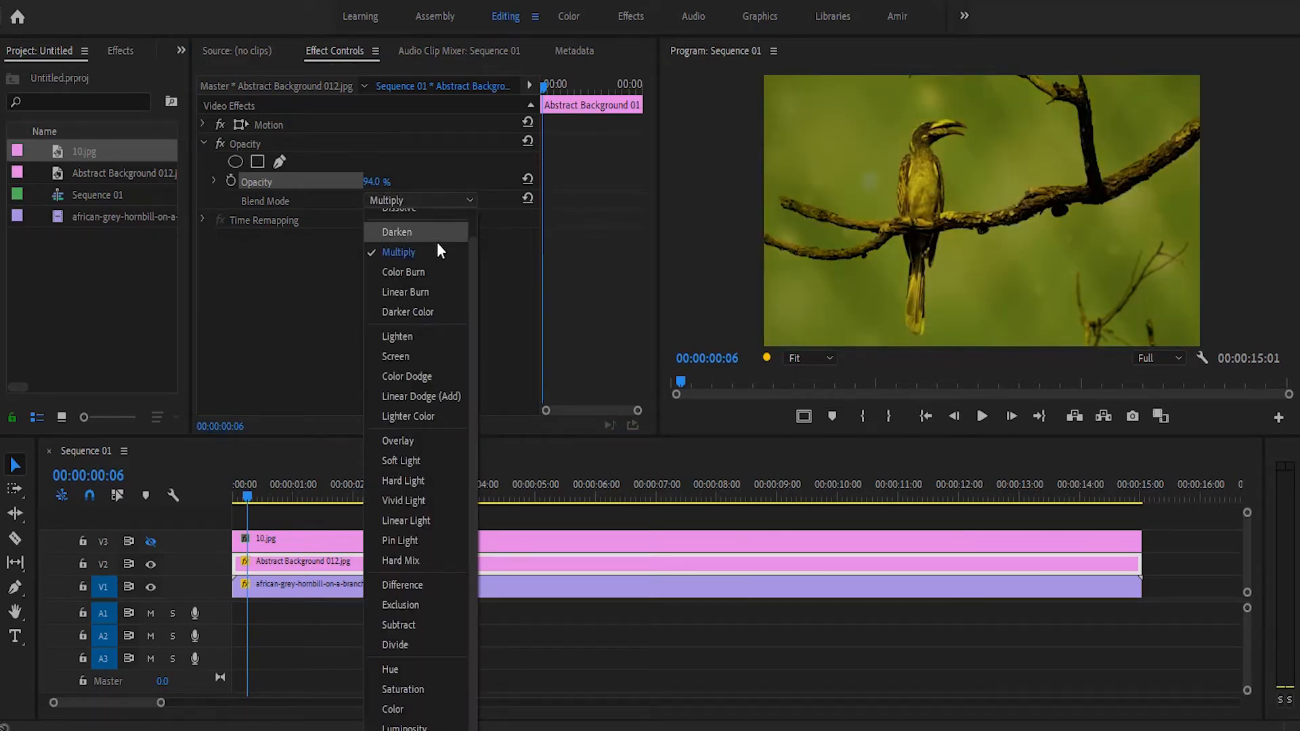
left_click(440, 273)
left_click(445, 205)
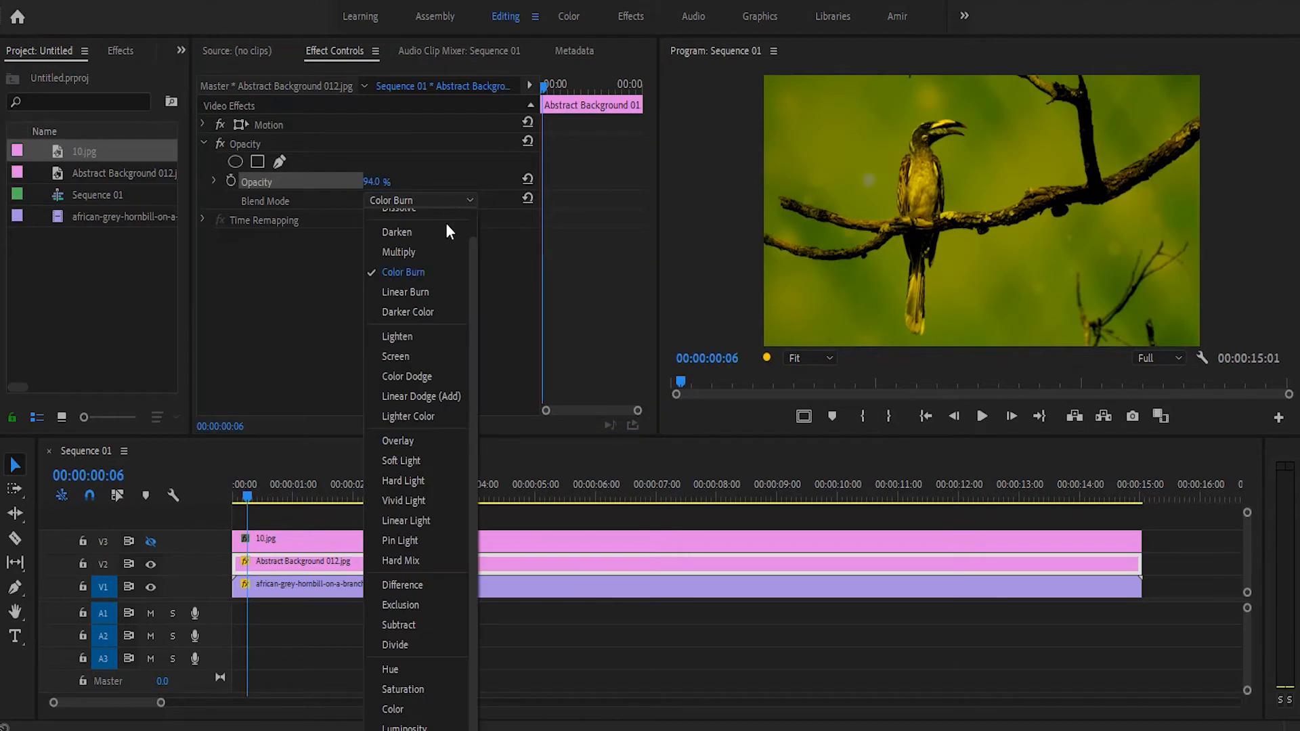
left_click(436, 292)
left_click(436, 199)
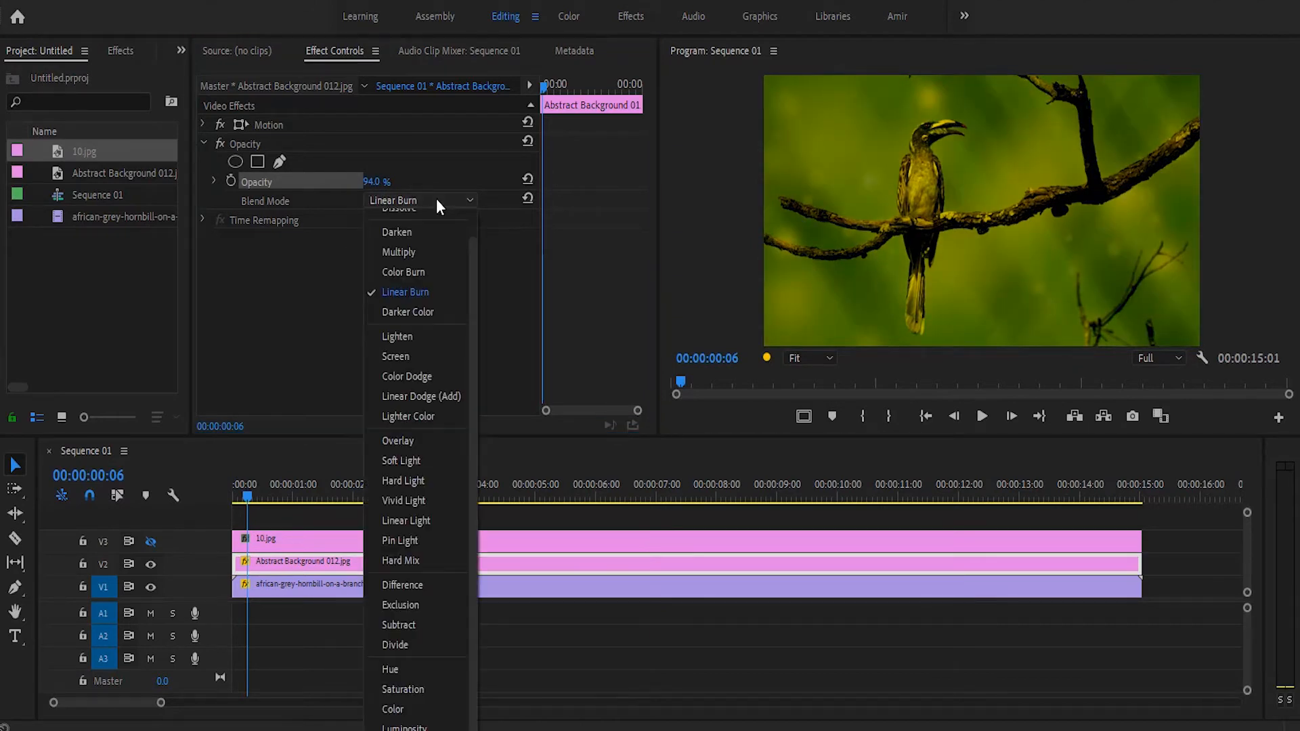
left_click(425, 305)
- Try the Lighten, Screen and Overlay blend modes on the V2 background clip
left_click(430, 202)
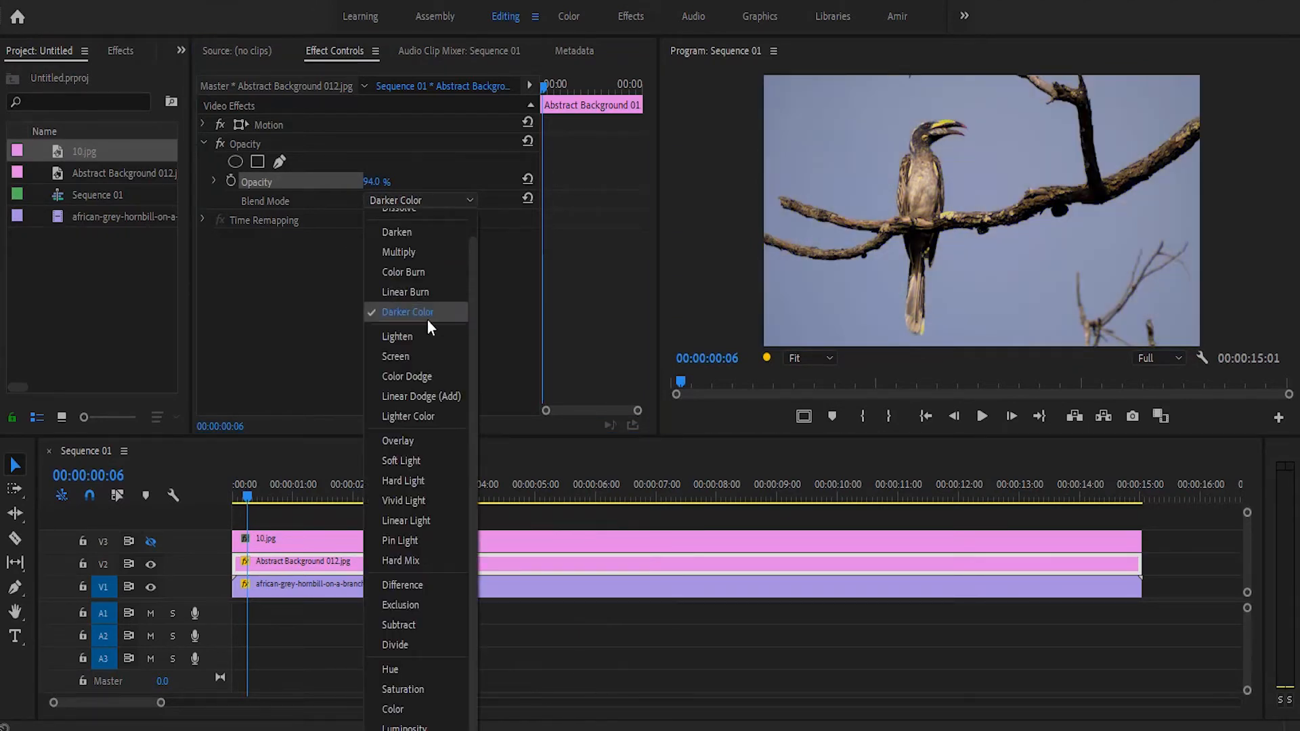
left_click(424, 334)
left_click(440, 199)
left_click(422, 355)
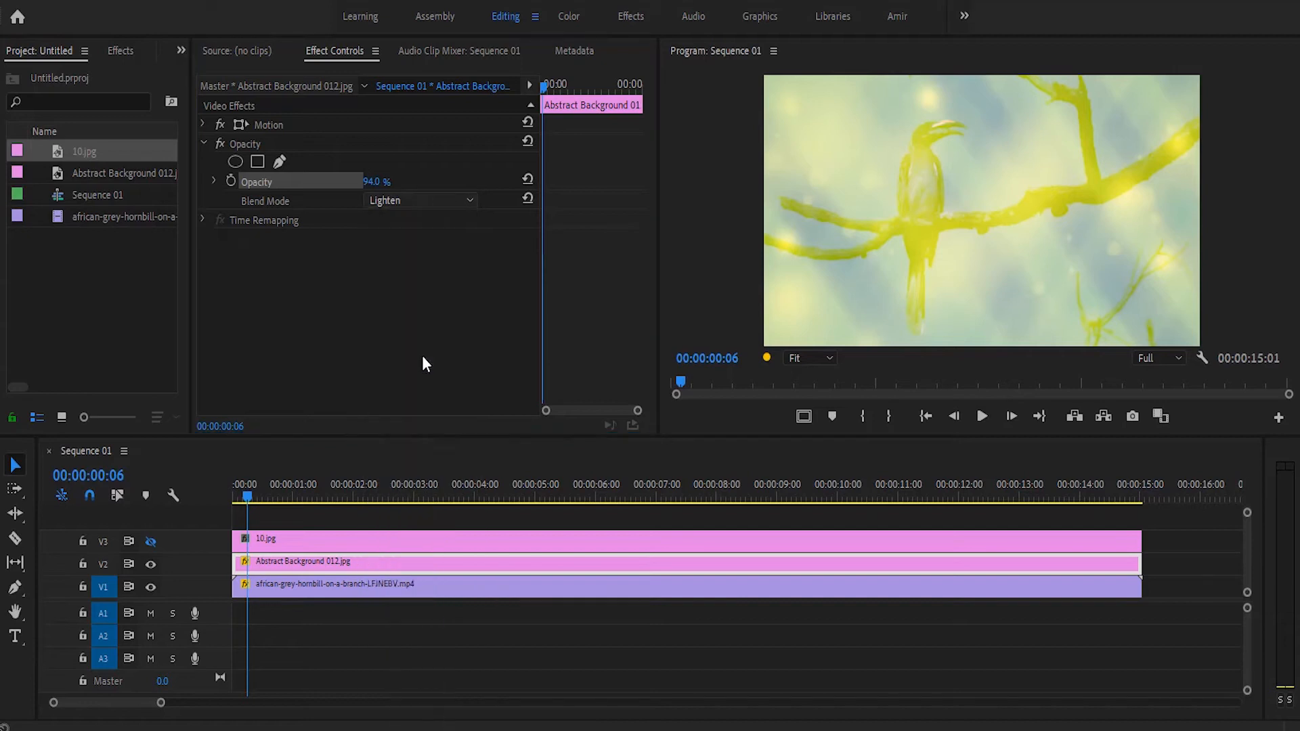
left_click(430, 200)
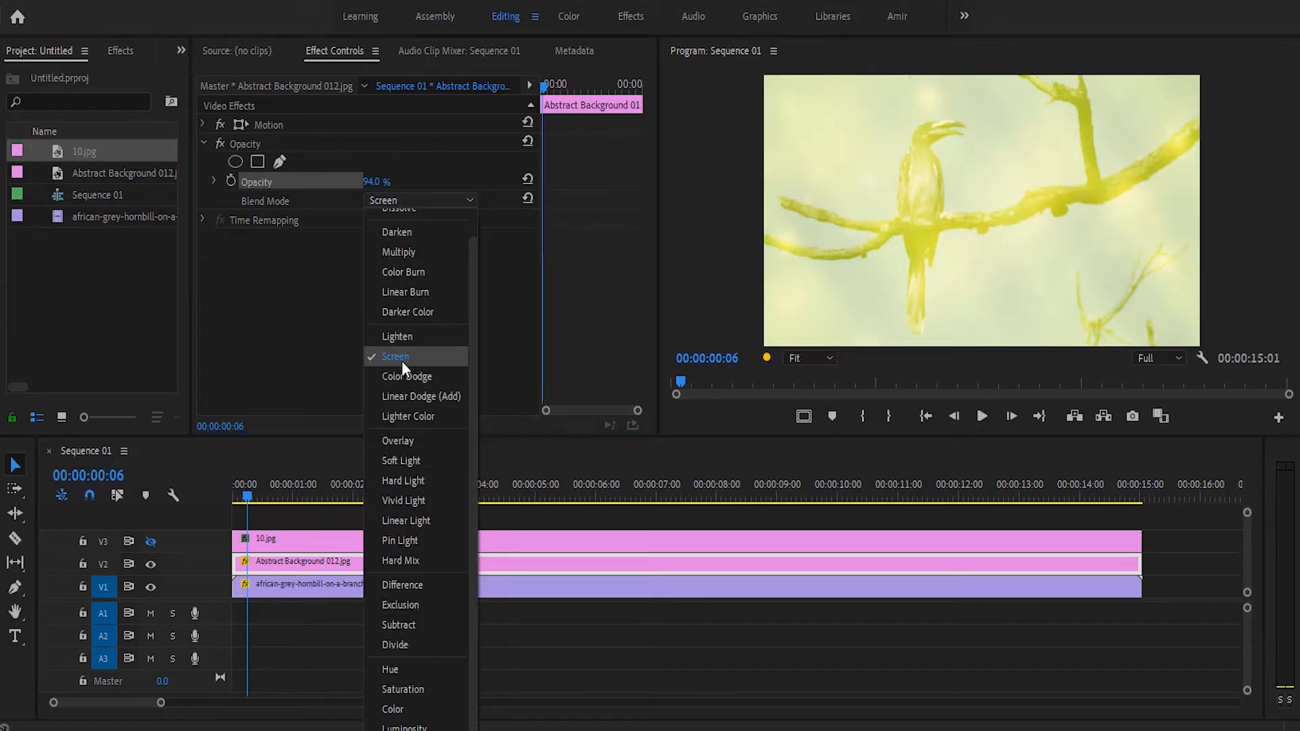
left_click(404, 441)
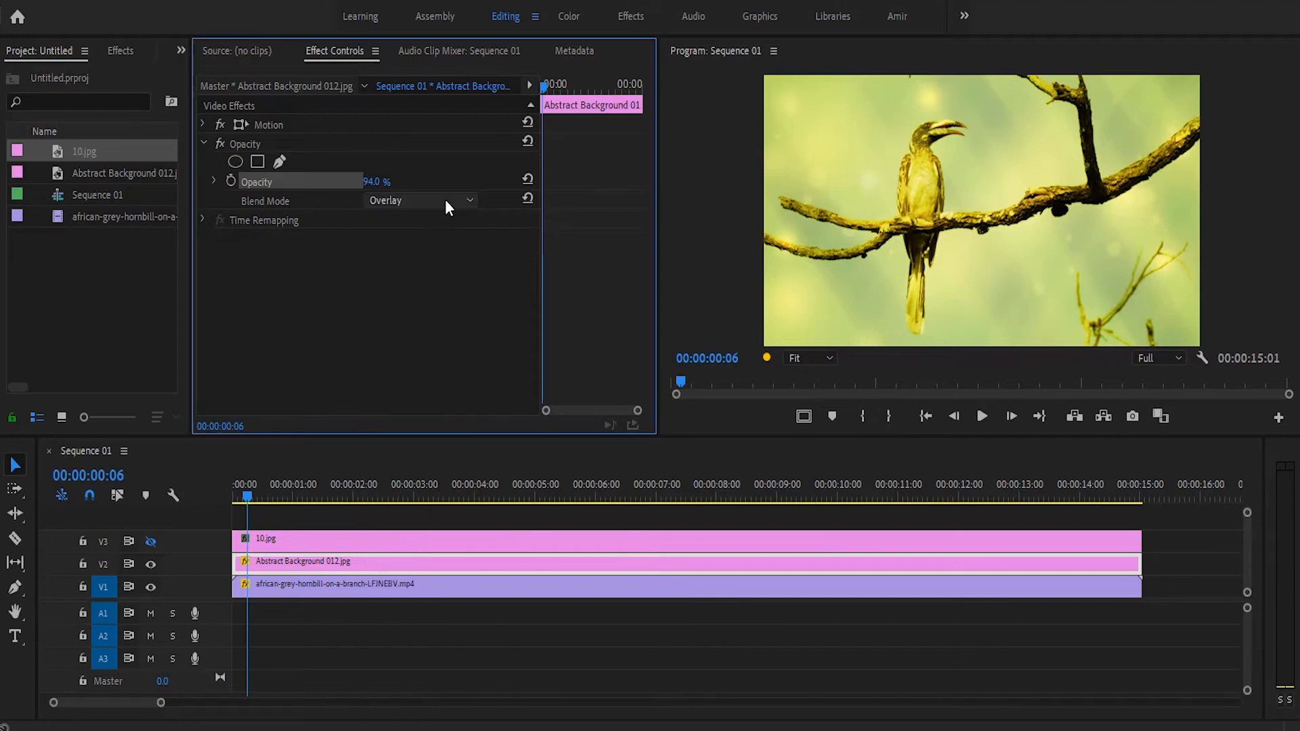
- Set the V2 background's opacity to 50% and try the Soft Light, Hard Light, Vivid Light, Linear Light and Pin Light blend modes
left_click_drag(384, 183, 353, 183)
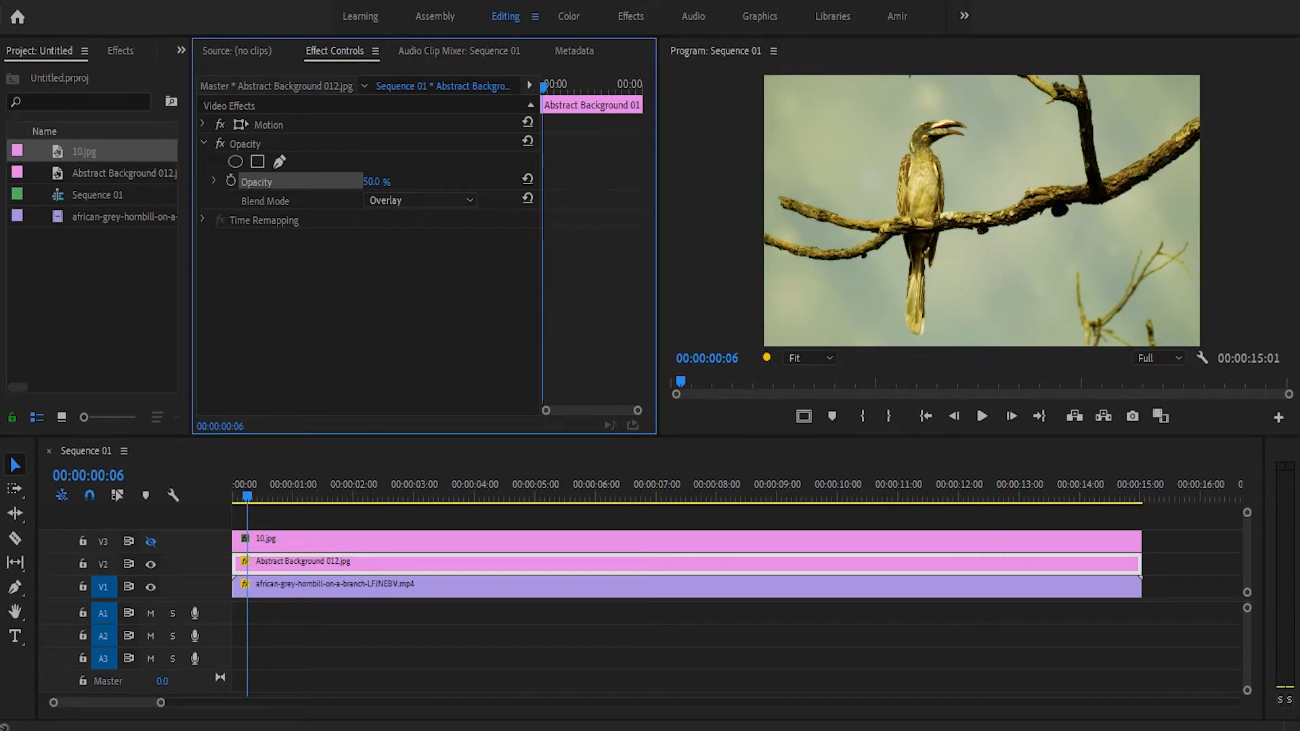
left_click(414, 201)
left_click(418, 450)
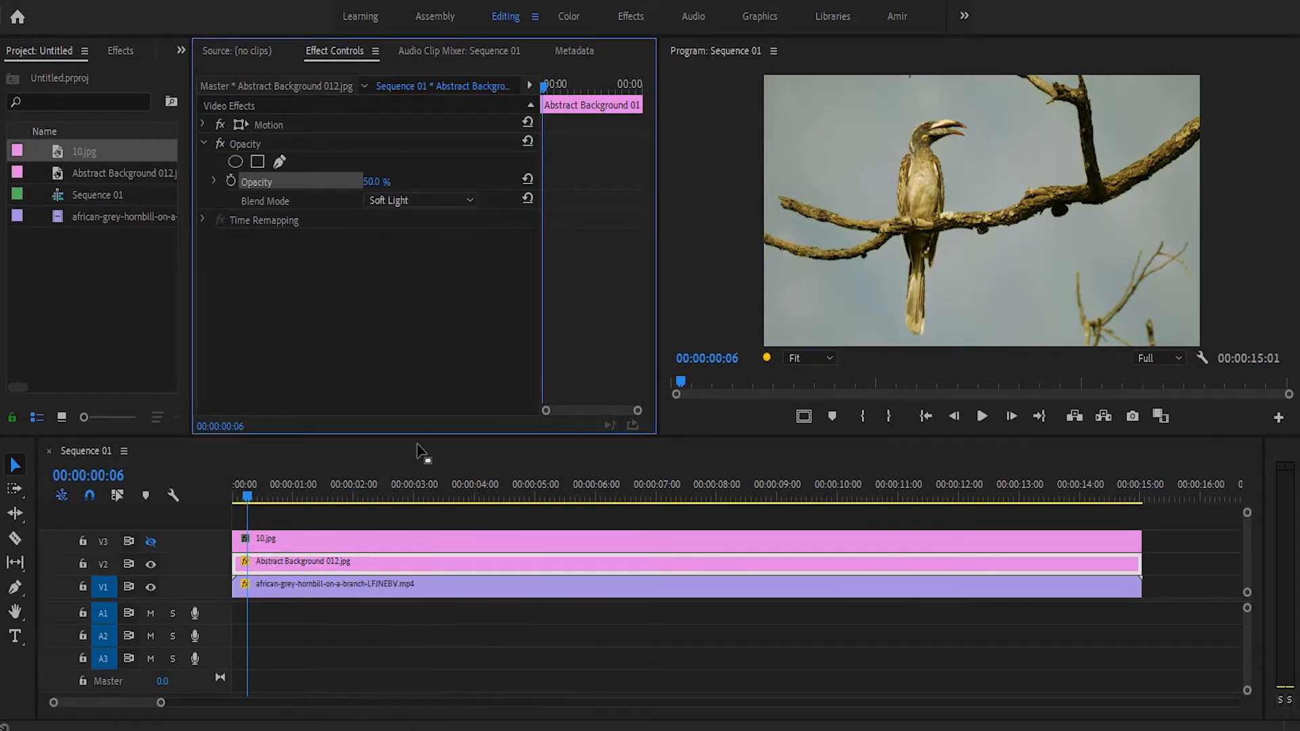
left_click(388, 201)
left_click(404, 487)
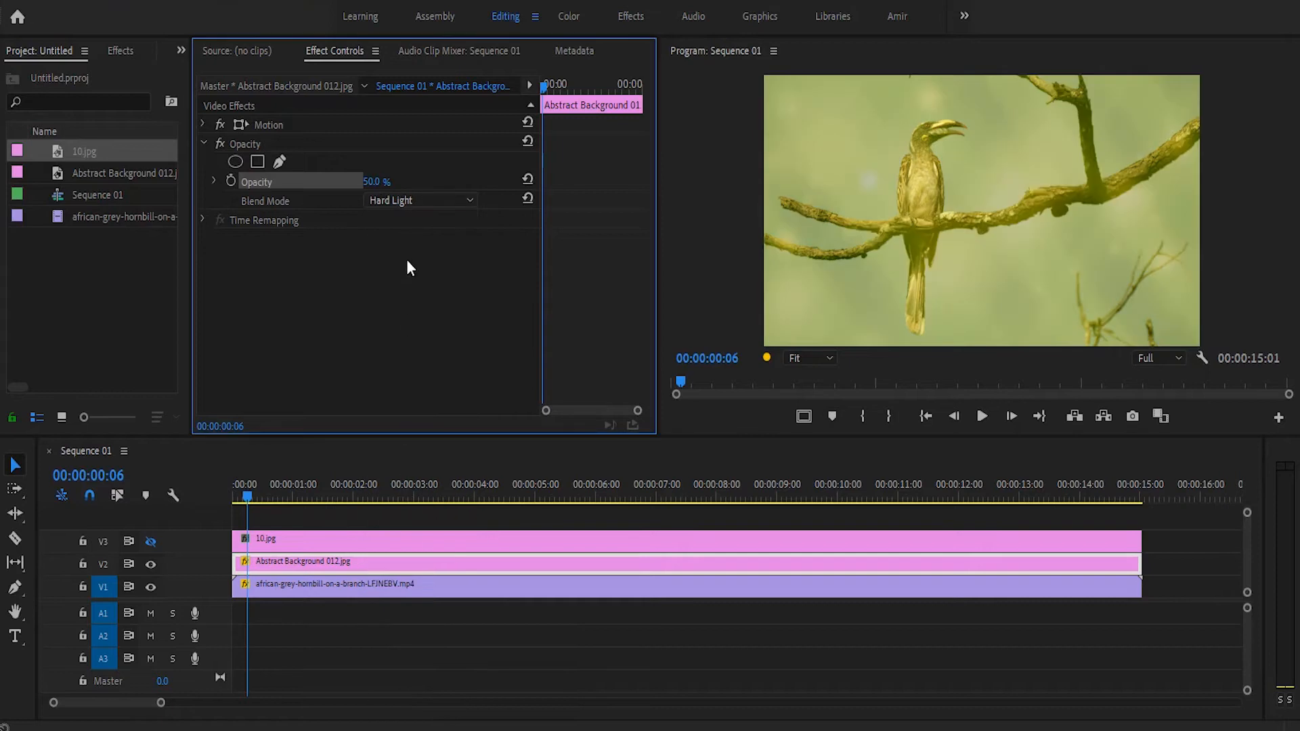
left_click(404, 201)
left_click(412, 501)
left_click(406, 201)
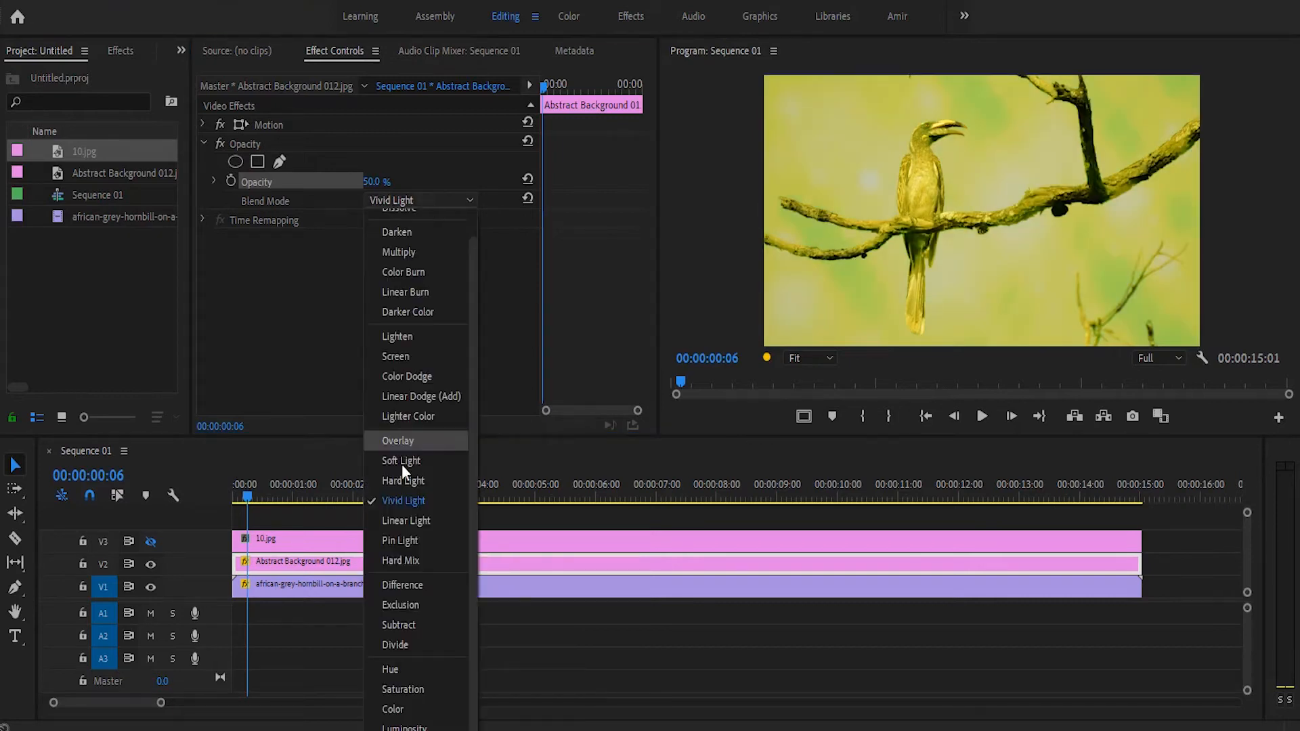
left_click(407, 520)
left_click(410, 200)
left_click(406, 540)
- Set the V2 background's blend mode to Color Burn and opacity to 70%, checking the blend by toggling V1's visibility off and on
left_click(434, 199)
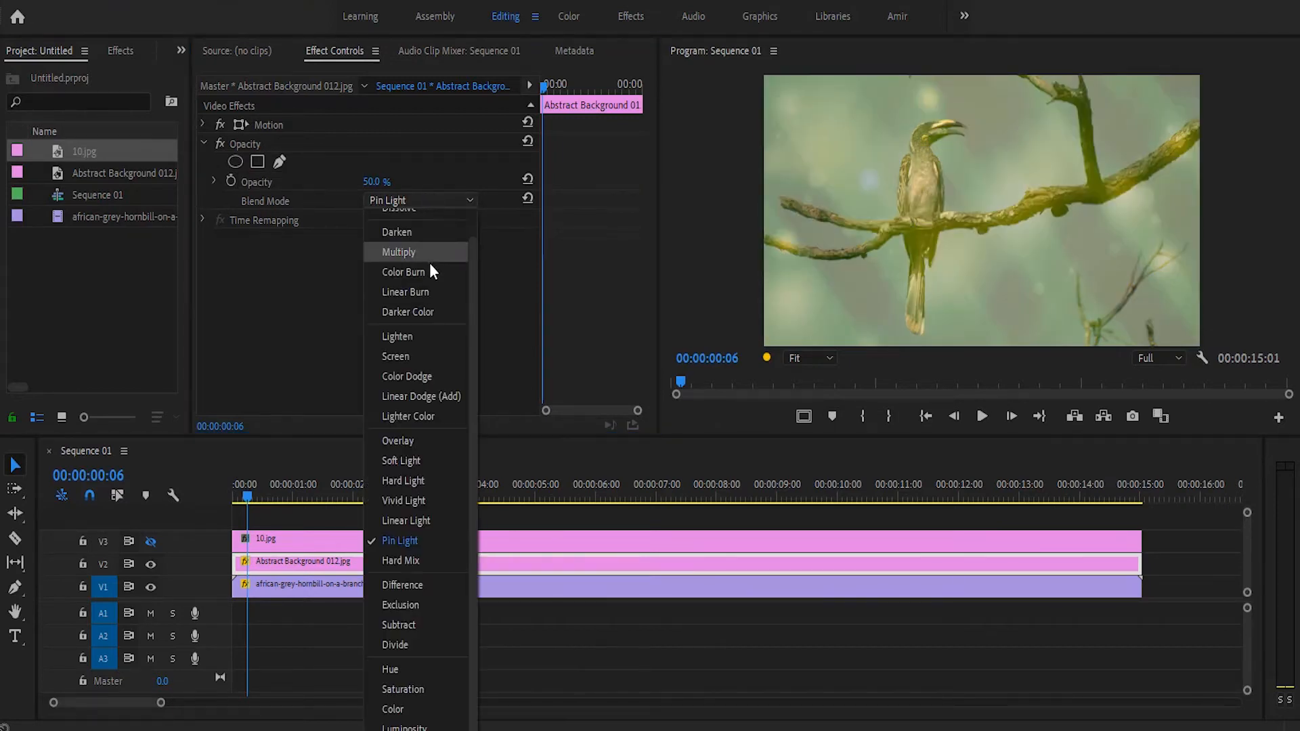
left_click(424, 274)
mouse_move(377, 181)
left_mouse_down()
mouse_move(414, 182)
mouse_move(352, 181)
mouse_move(391, 182)
left_mouse_up()
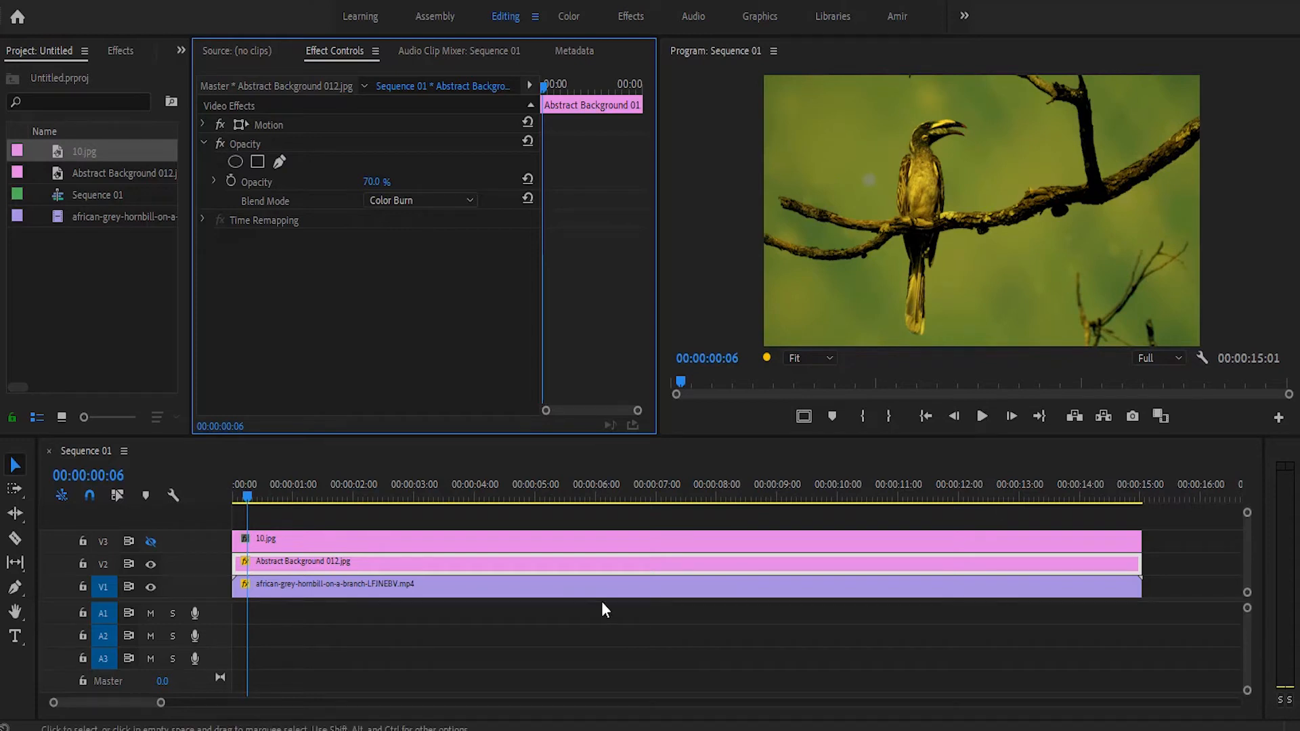
left_click(151, 587)
left_click(150, 587)
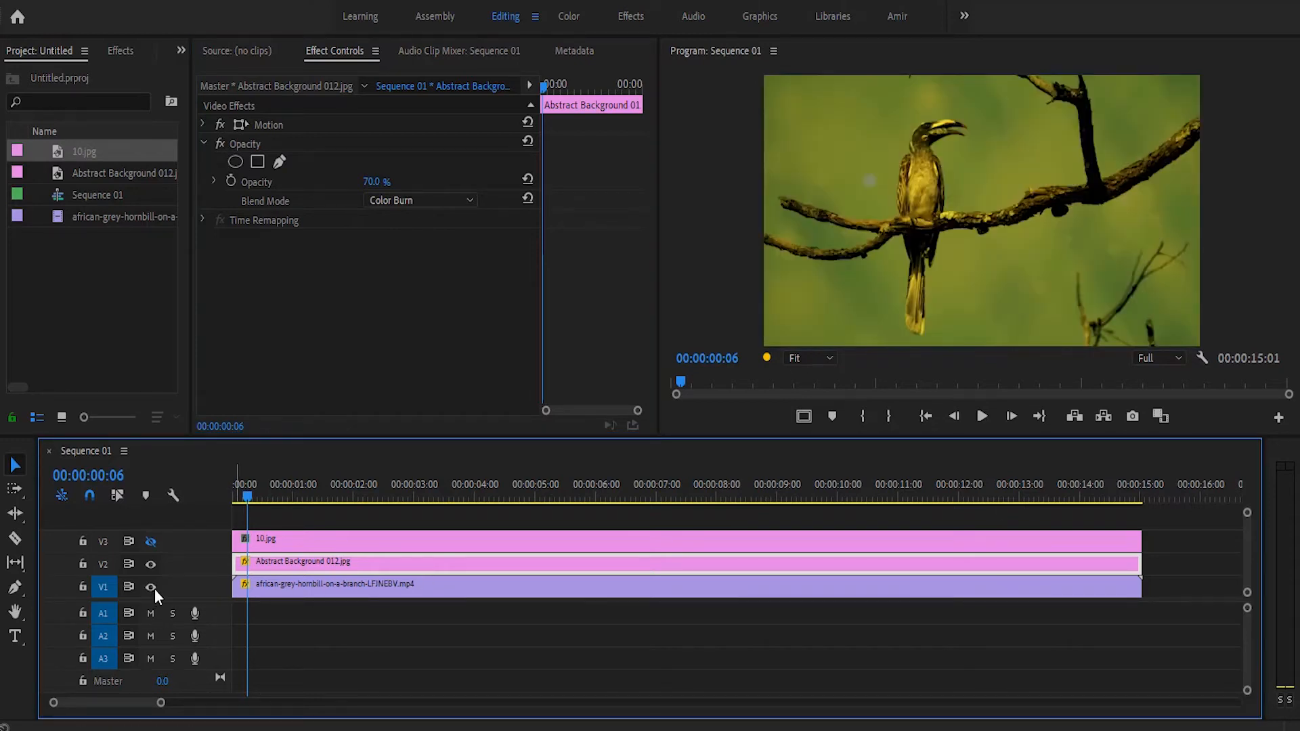
- Apply the Gaussian Blur video effect to the V2 background clip with a Blurriness of 210
left_click(119, 50)
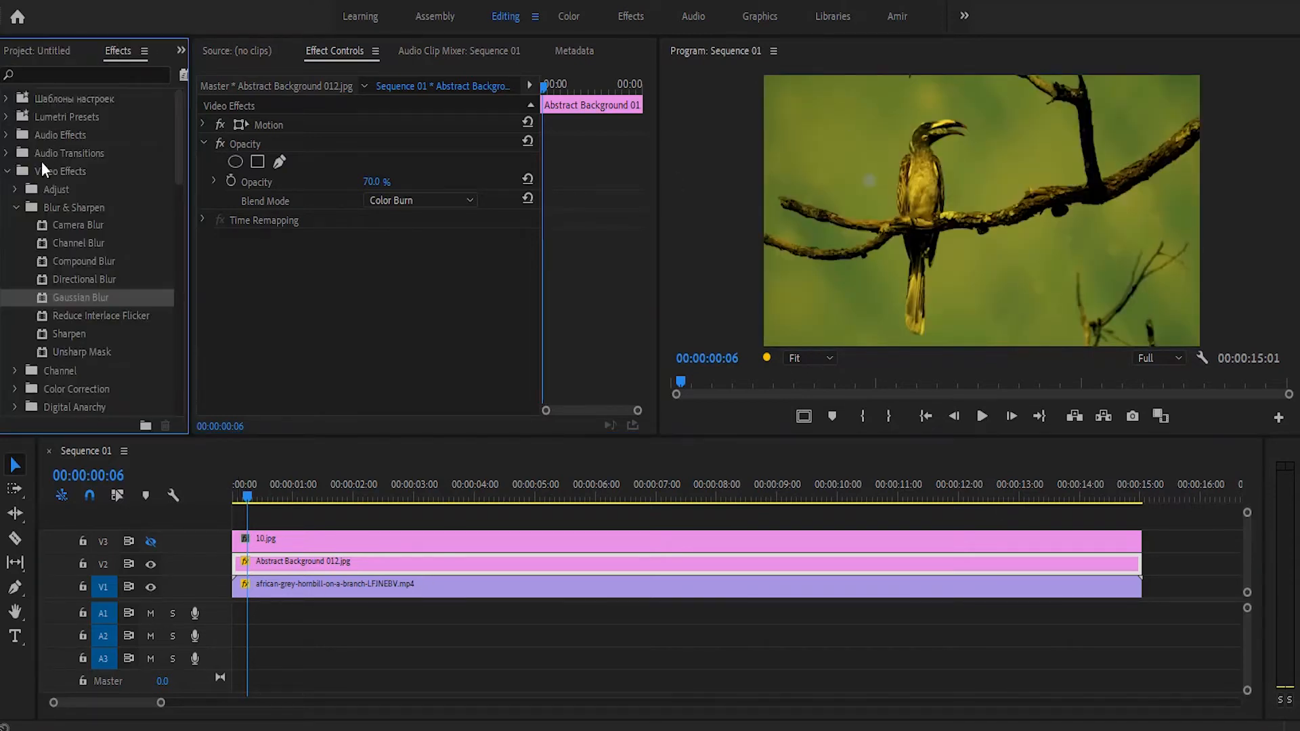
left_click_drag(74, 297, 271, 312)
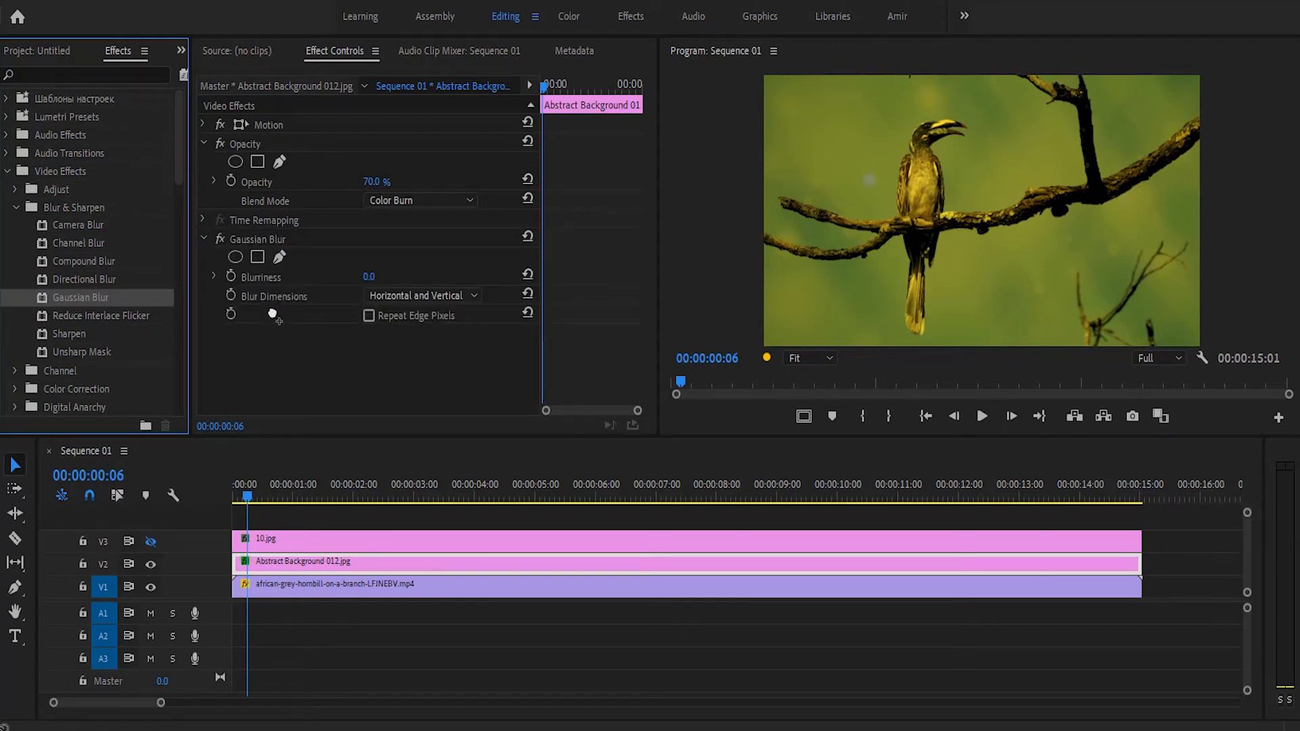
left_click_drag(371, 278, 457, 299)
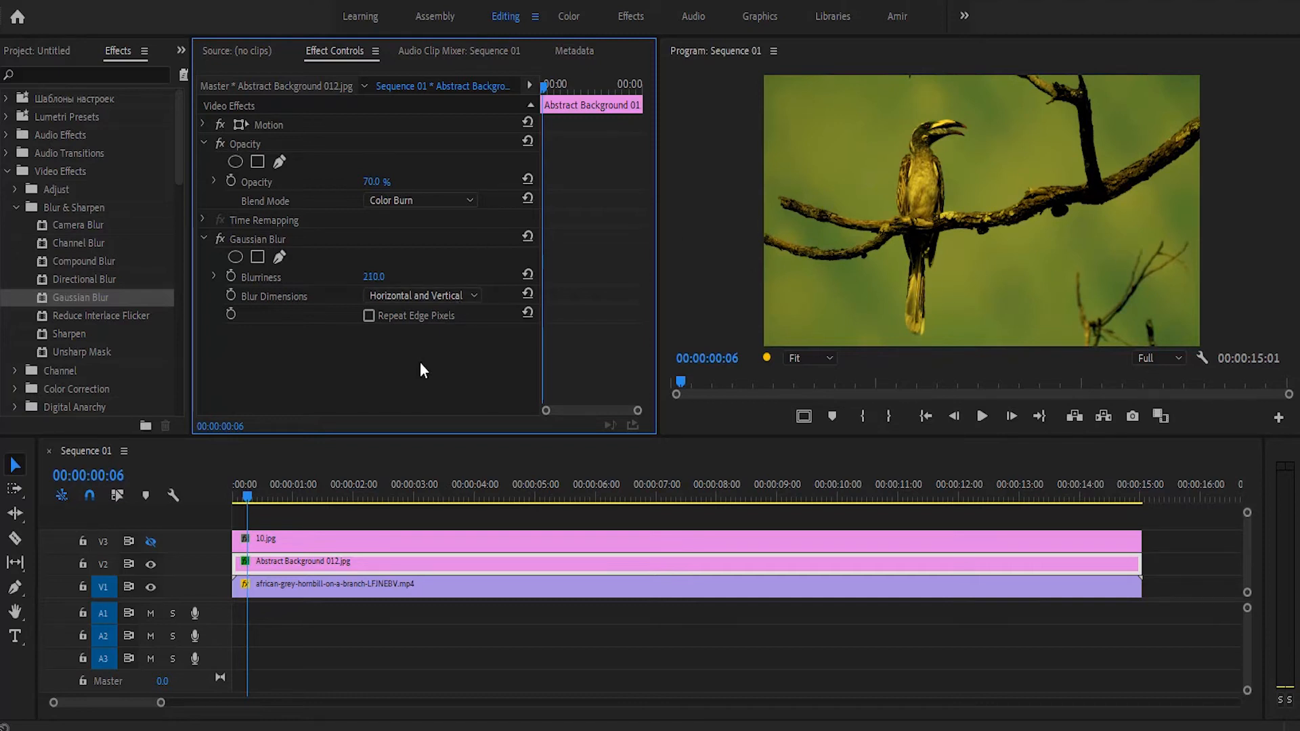
- Add an elliptical opacity mask to the V2 background clip and reshape it into a near-circle surrounding the hornbill from beak to tail
left_click(203, 240)
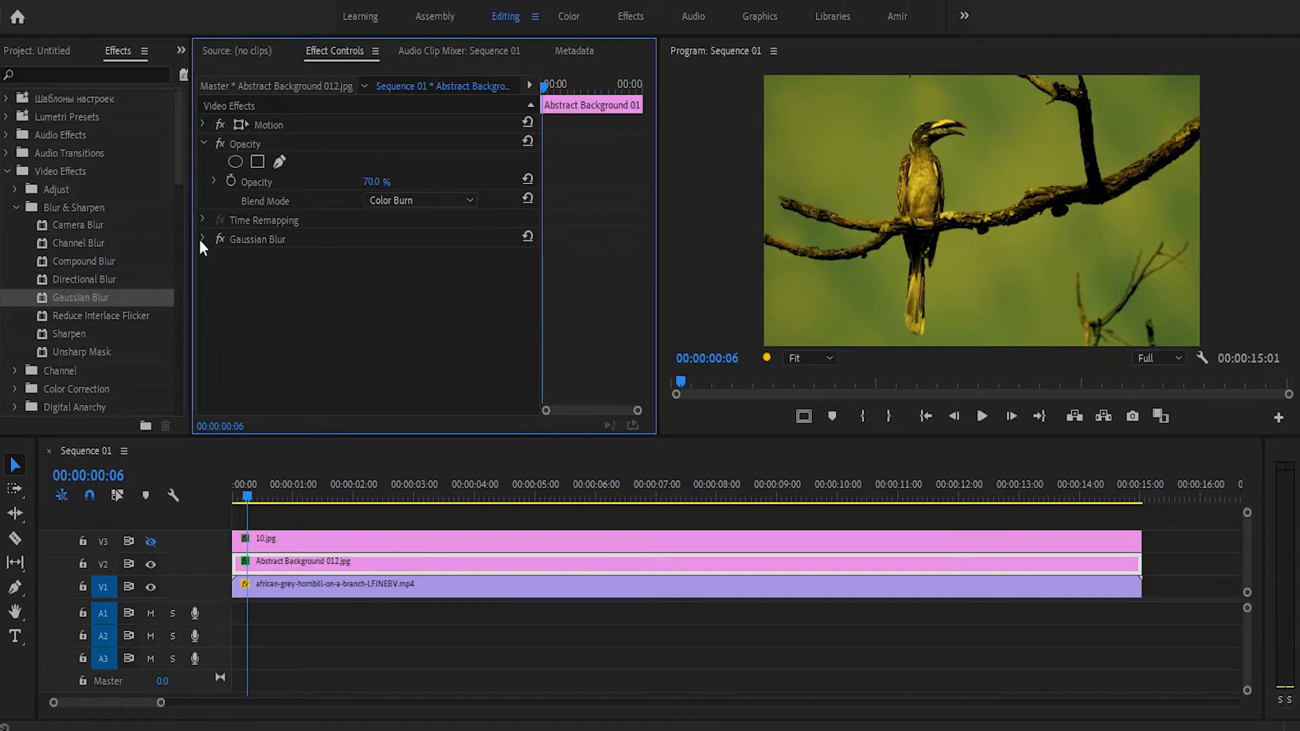
left_click(237, 164)
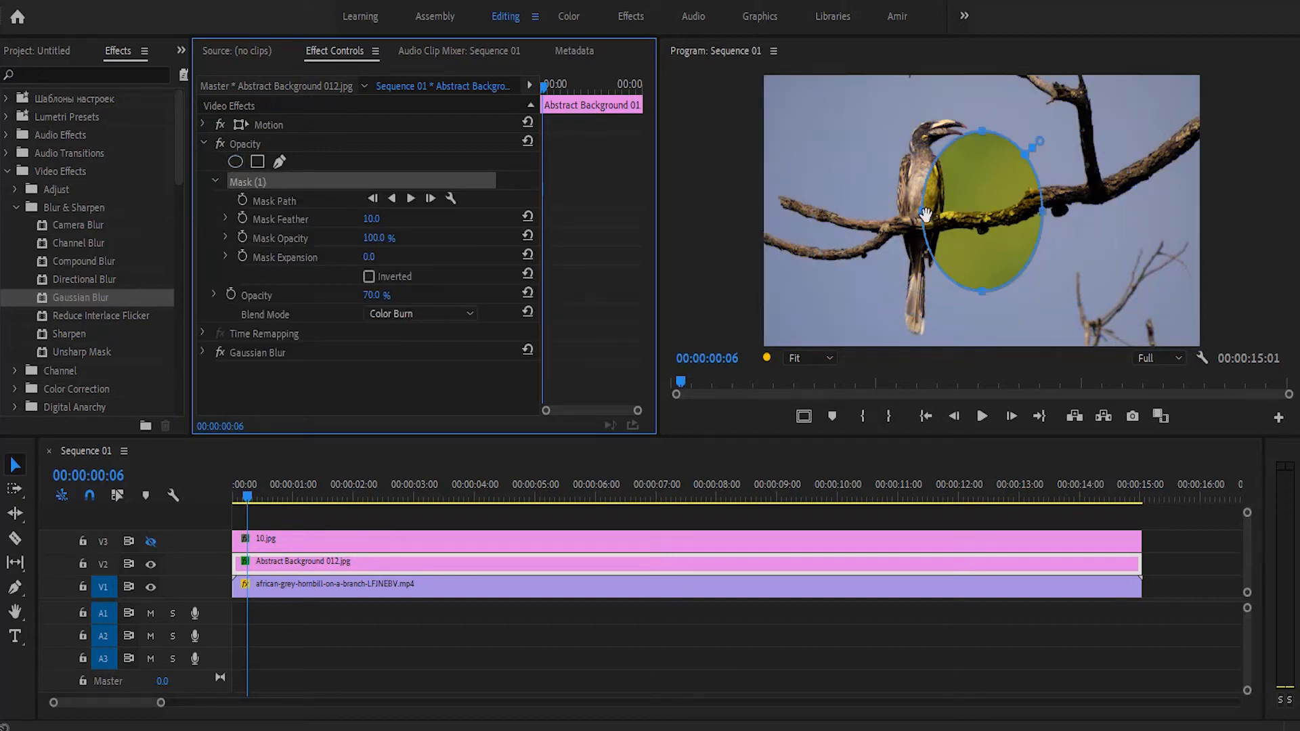
left_click_drag(926, 220, 803, 212)
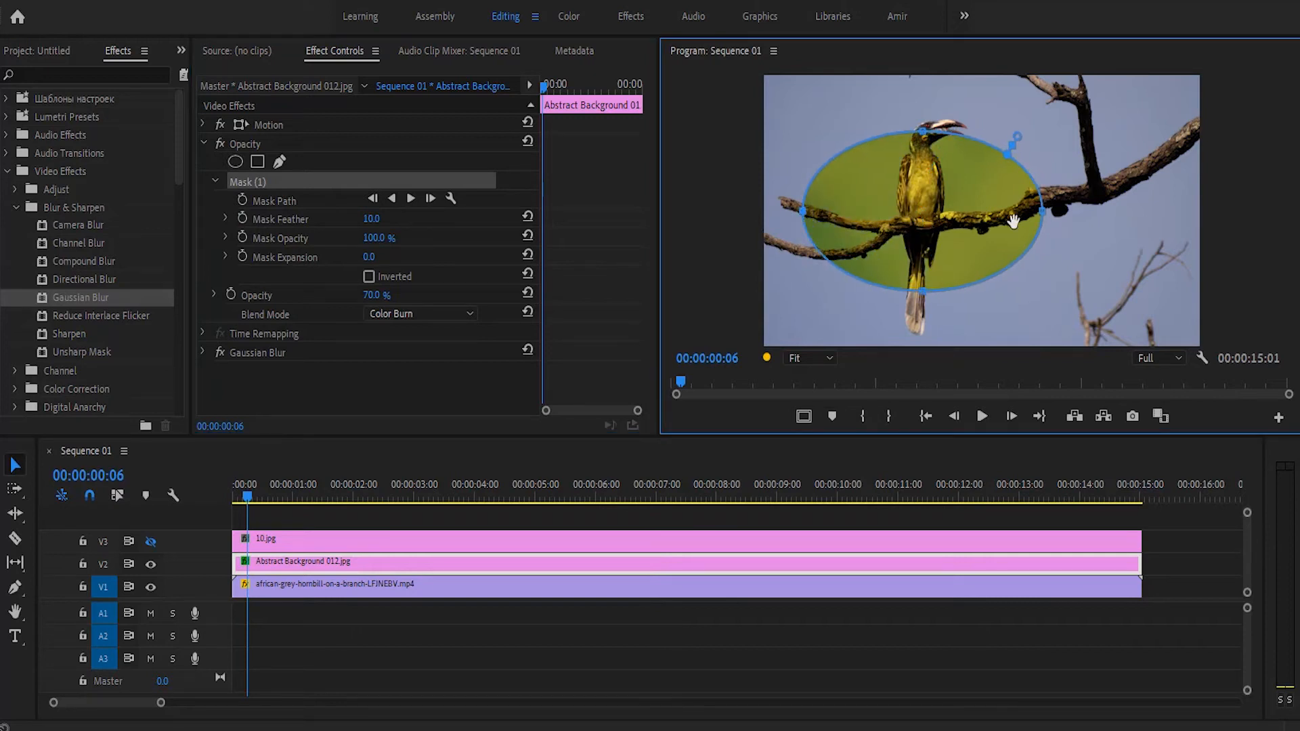
left_click_drag(1043, 215, 1141, 211)
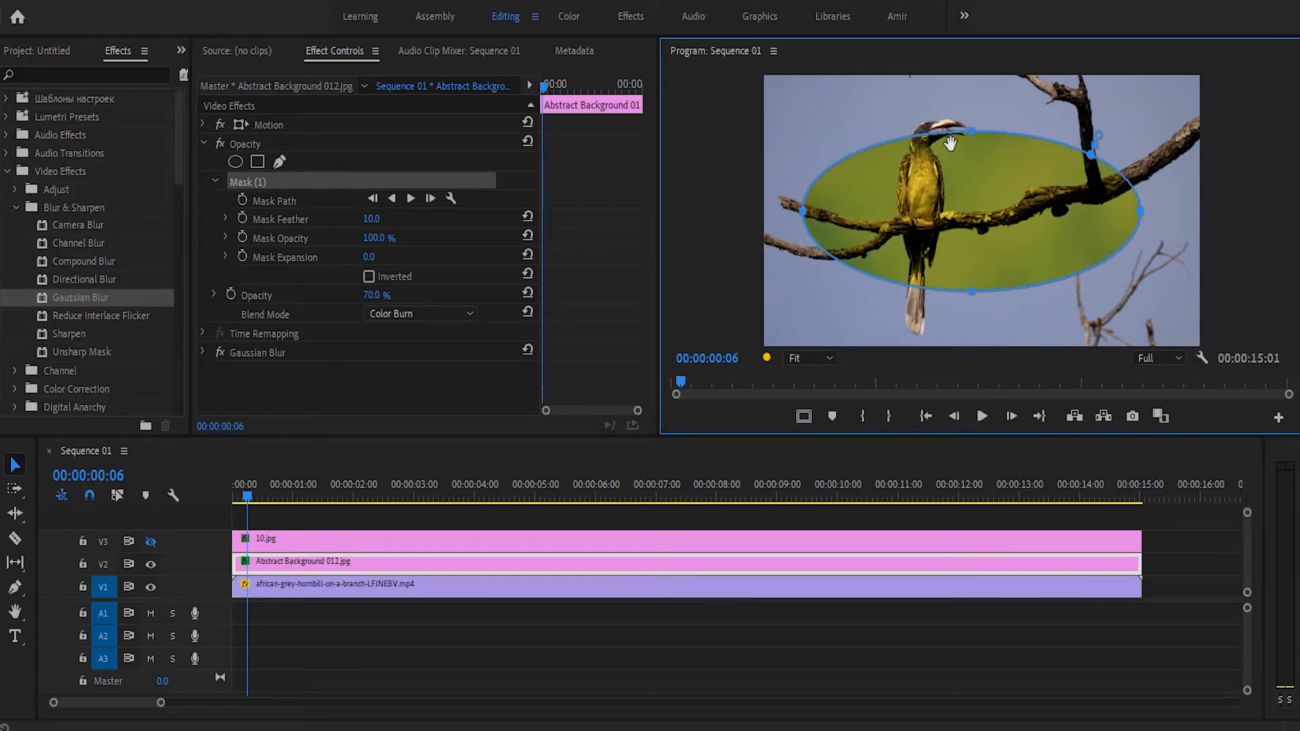
left_click_drag(968, 131, 972, 100)
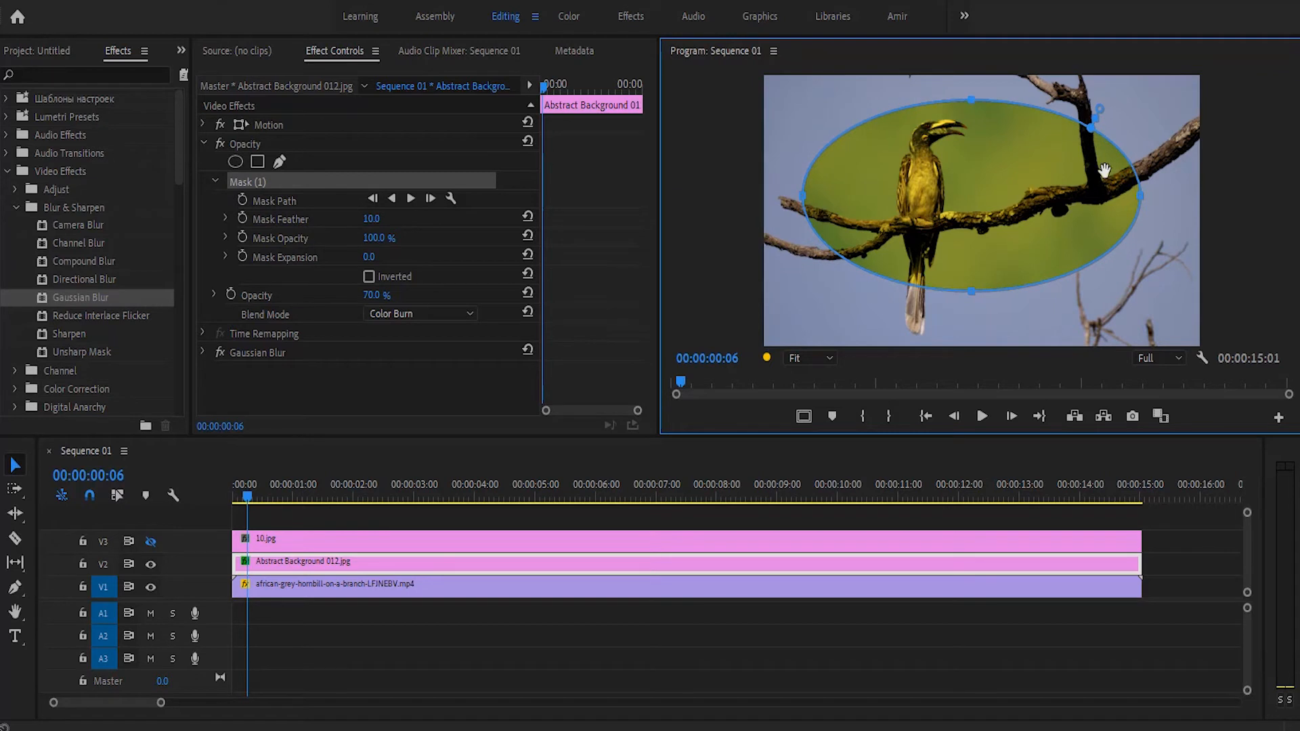
left_click_drag(1141, 203, 1023, 204)
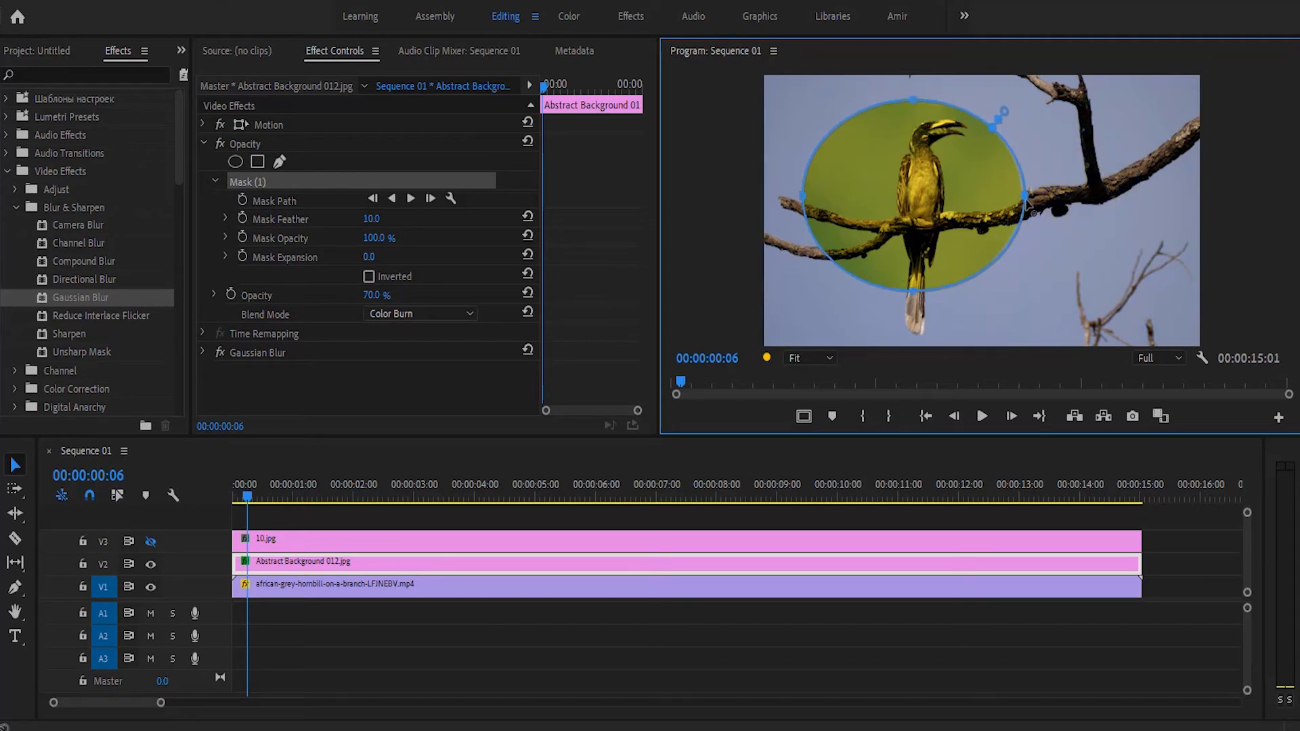
left_click_drag(917, 302, 917, 342)
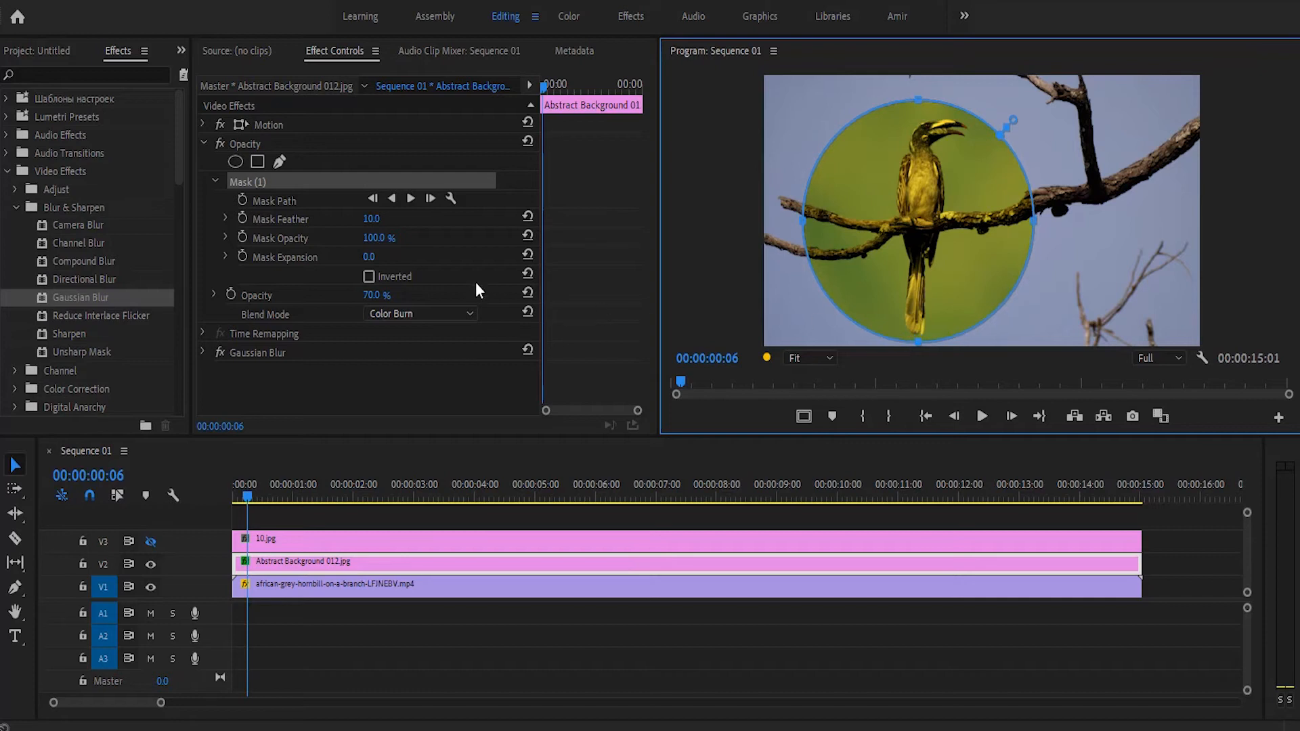
- Set the V2 background mask's feather to 1000 and its expansion to -117
left_click_drag(370, 225, 433, 225)
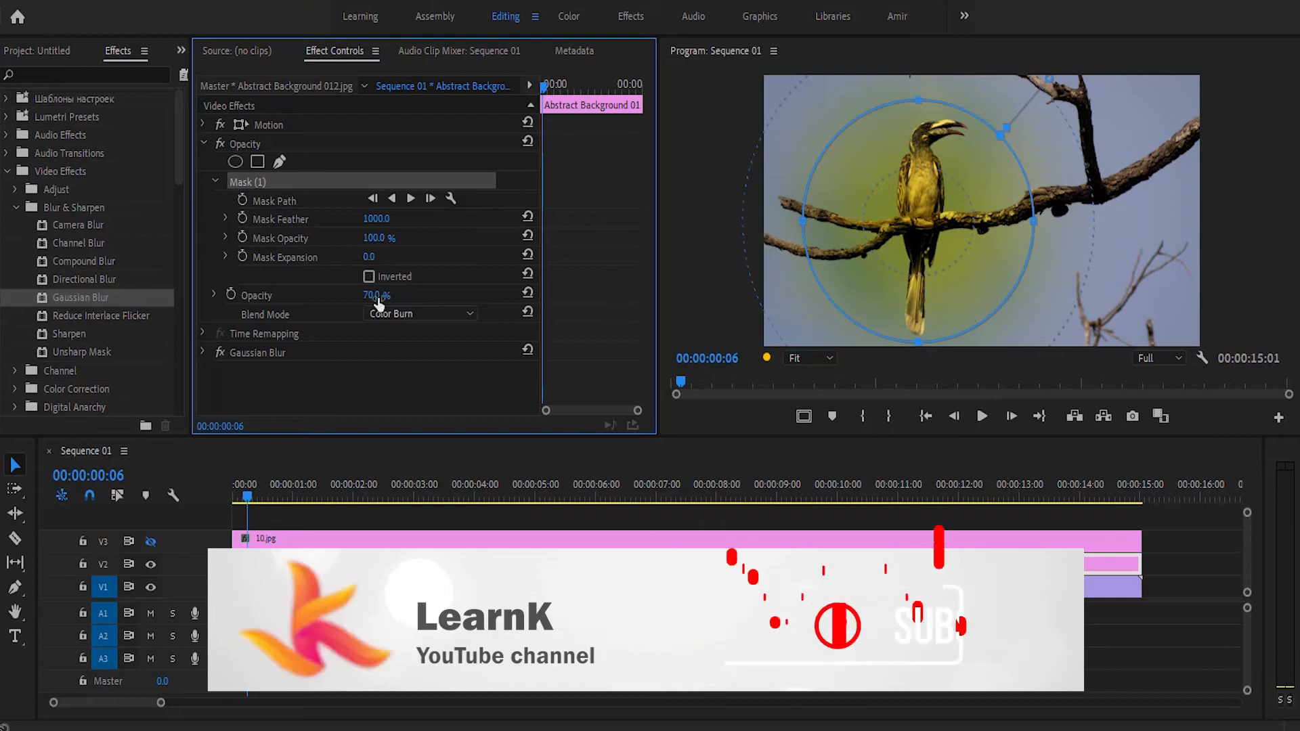
left_click_drag(371, 258, 494, 257)
left_click_drag(373, 257, 134, 257)
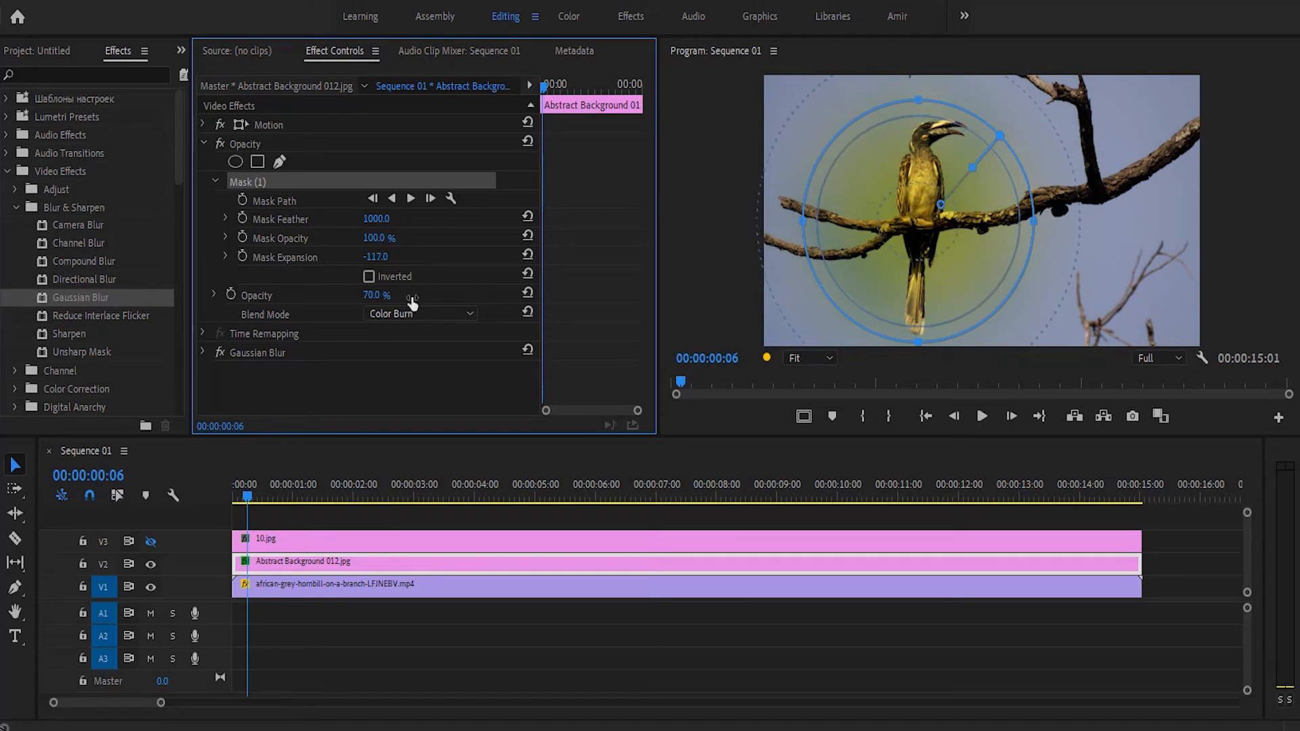
left_click(335, 399)
left_click(215, 181)
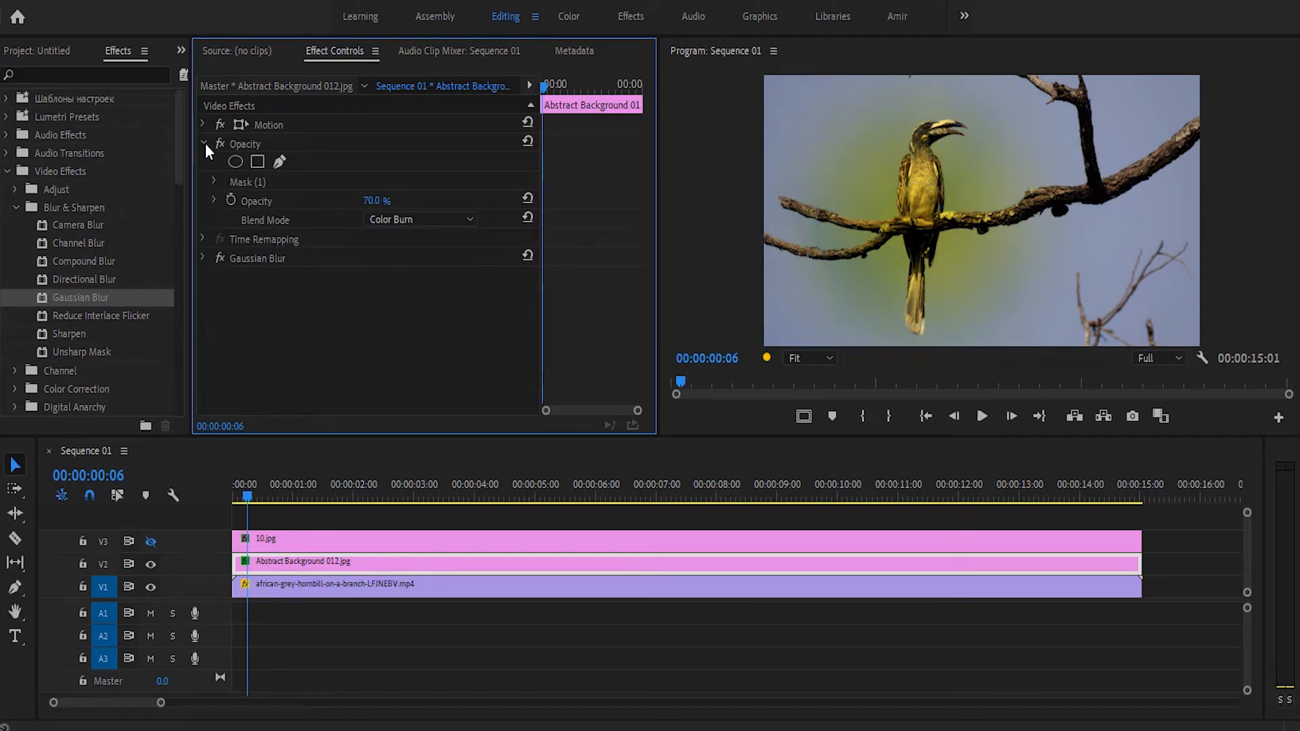
left_click(205, 144)
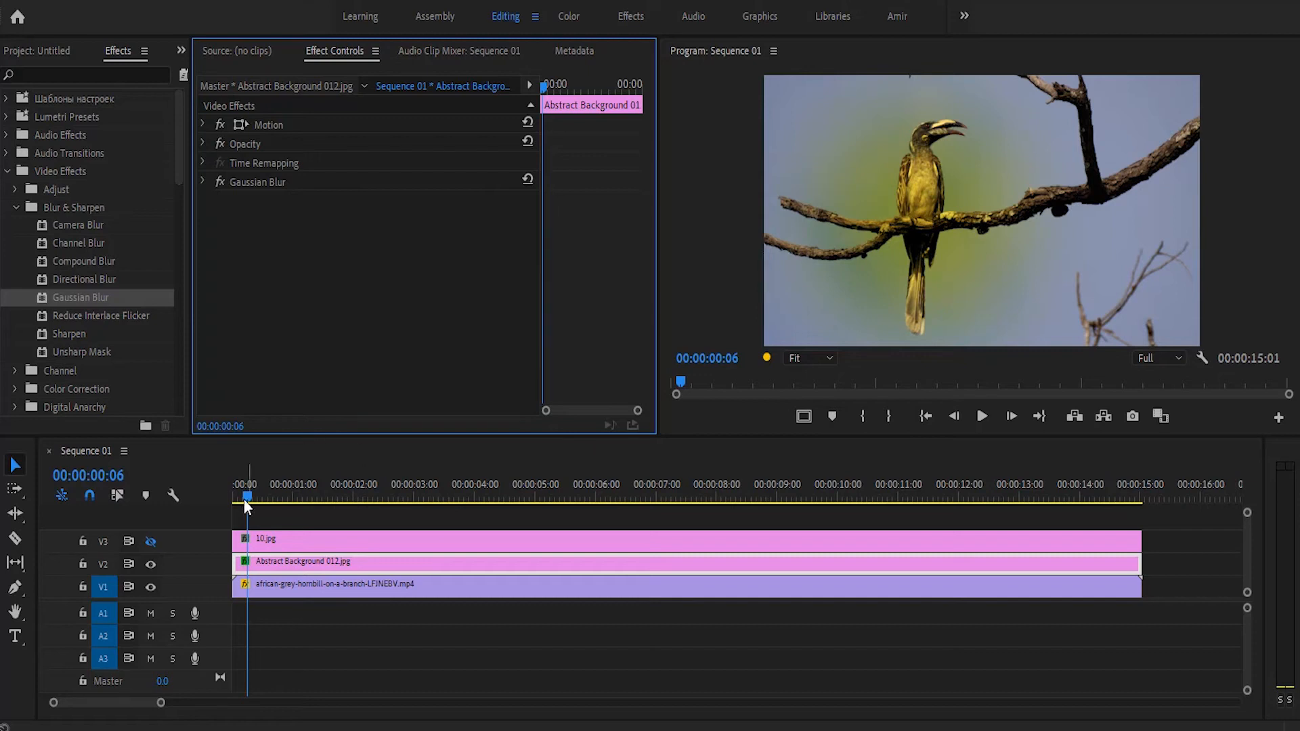
- Return the playhead to the start of the sequence and turn on visibility for track V3
left_click_drag(244, 498, 147, 542)
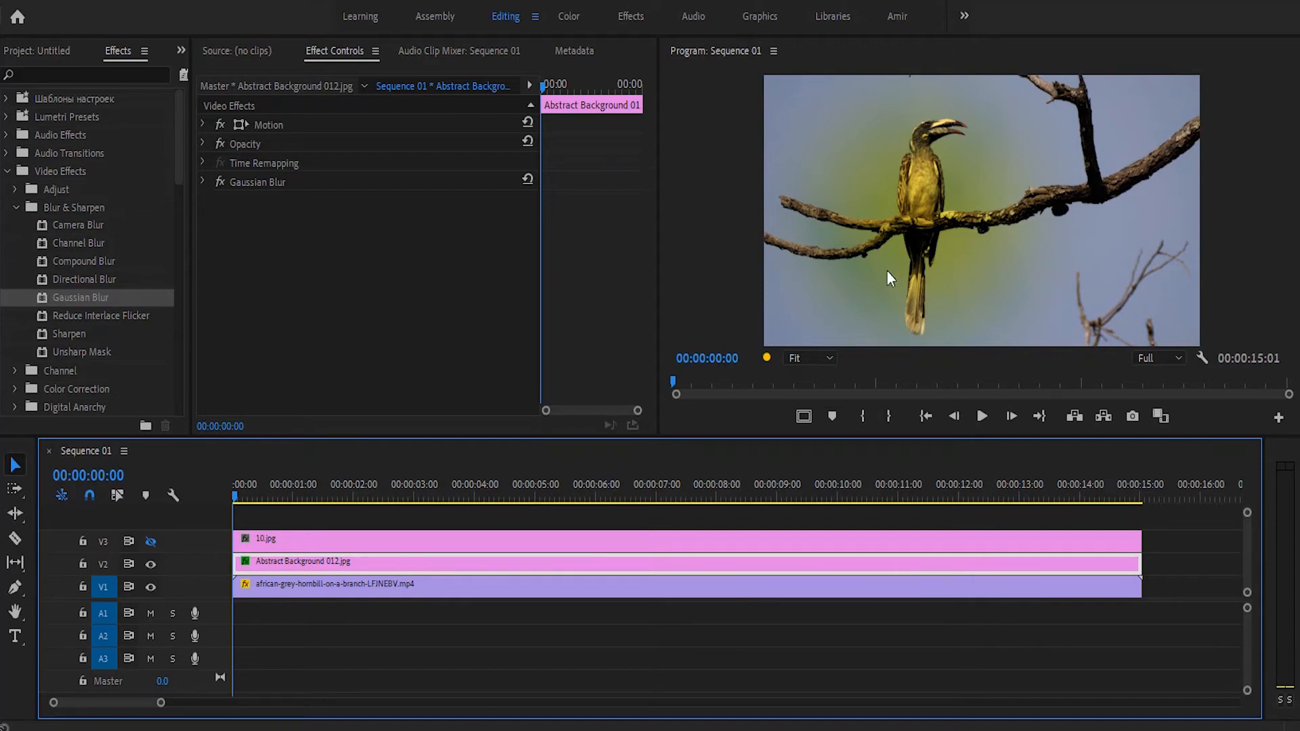
left_click(151, 543)
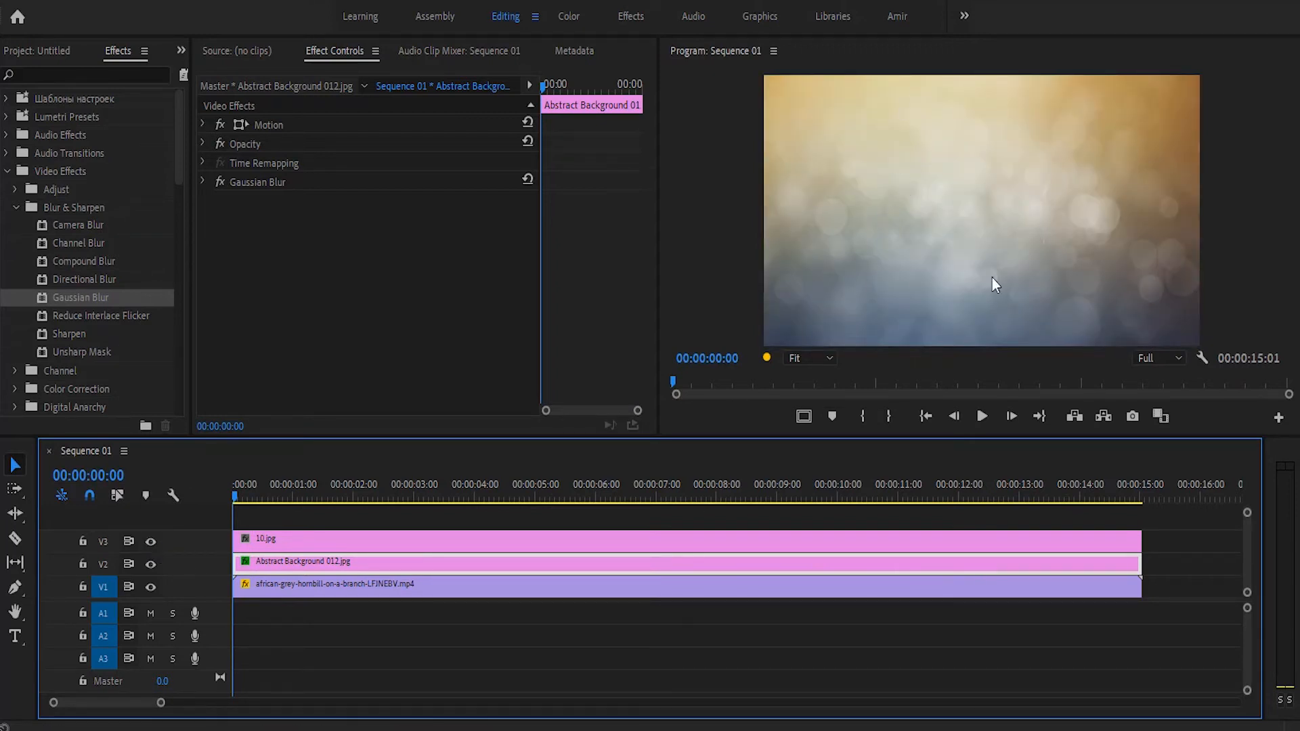
left_click_drag(63, 297, 379, 298)
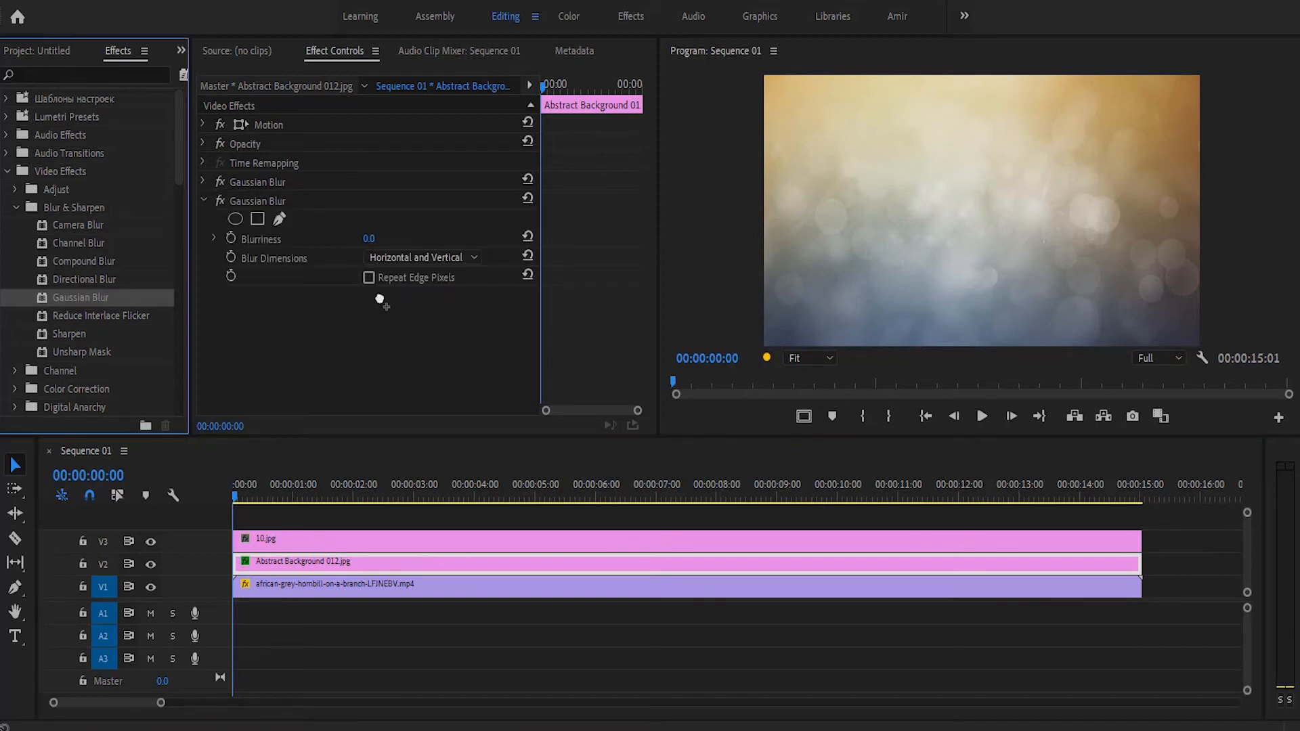
left_click_drag(369, 240, 403, 240)
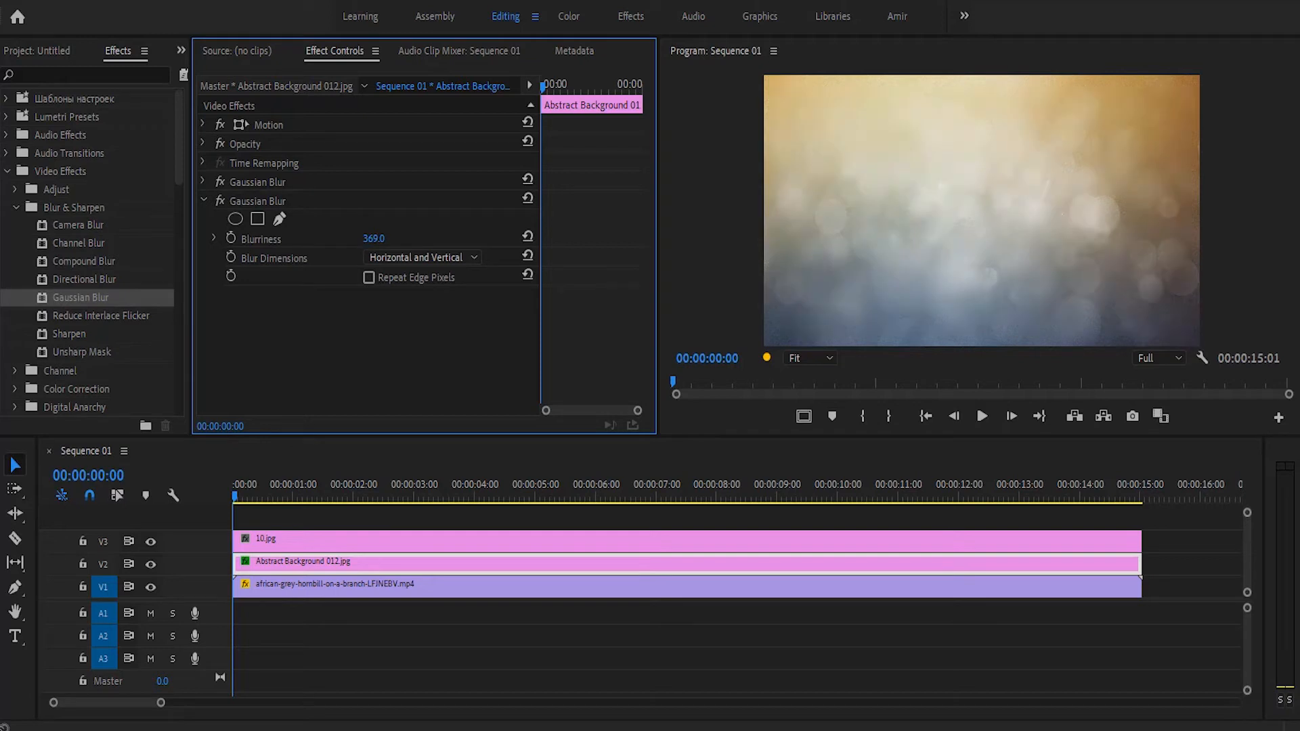
left_click(275, 201)
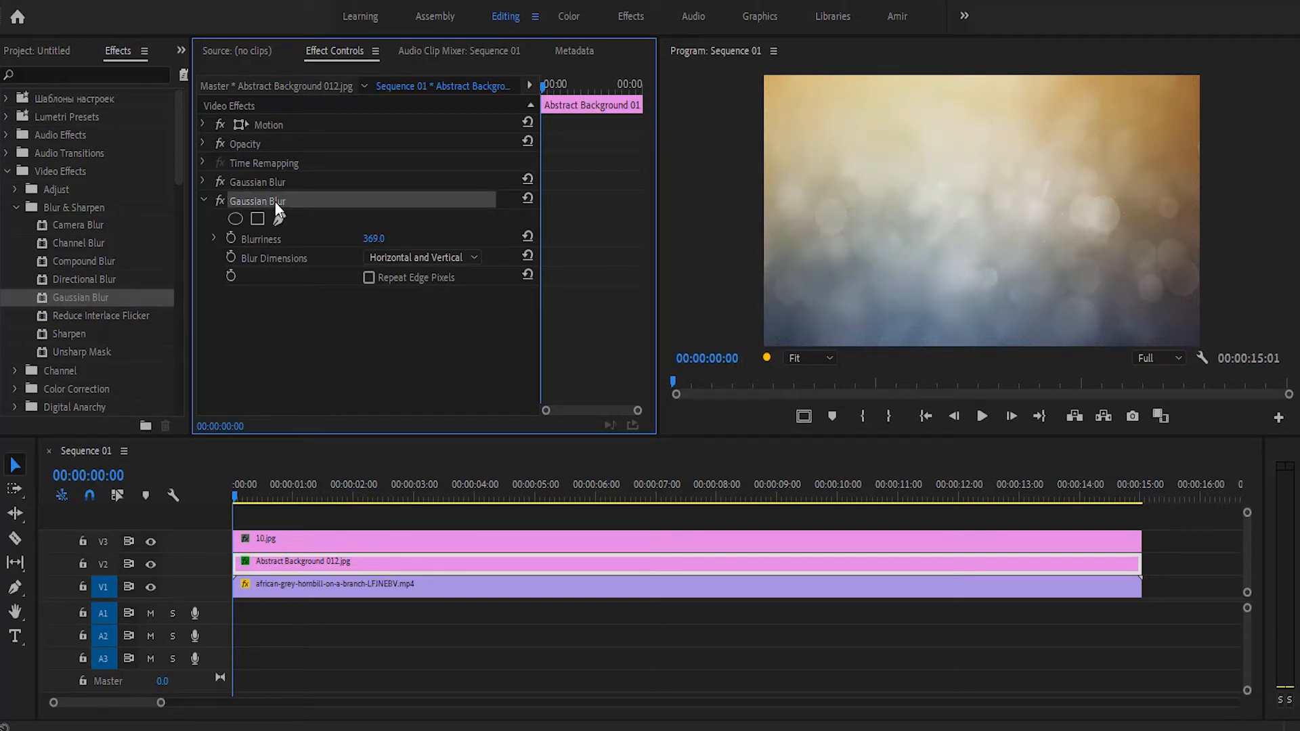
key("Delete")
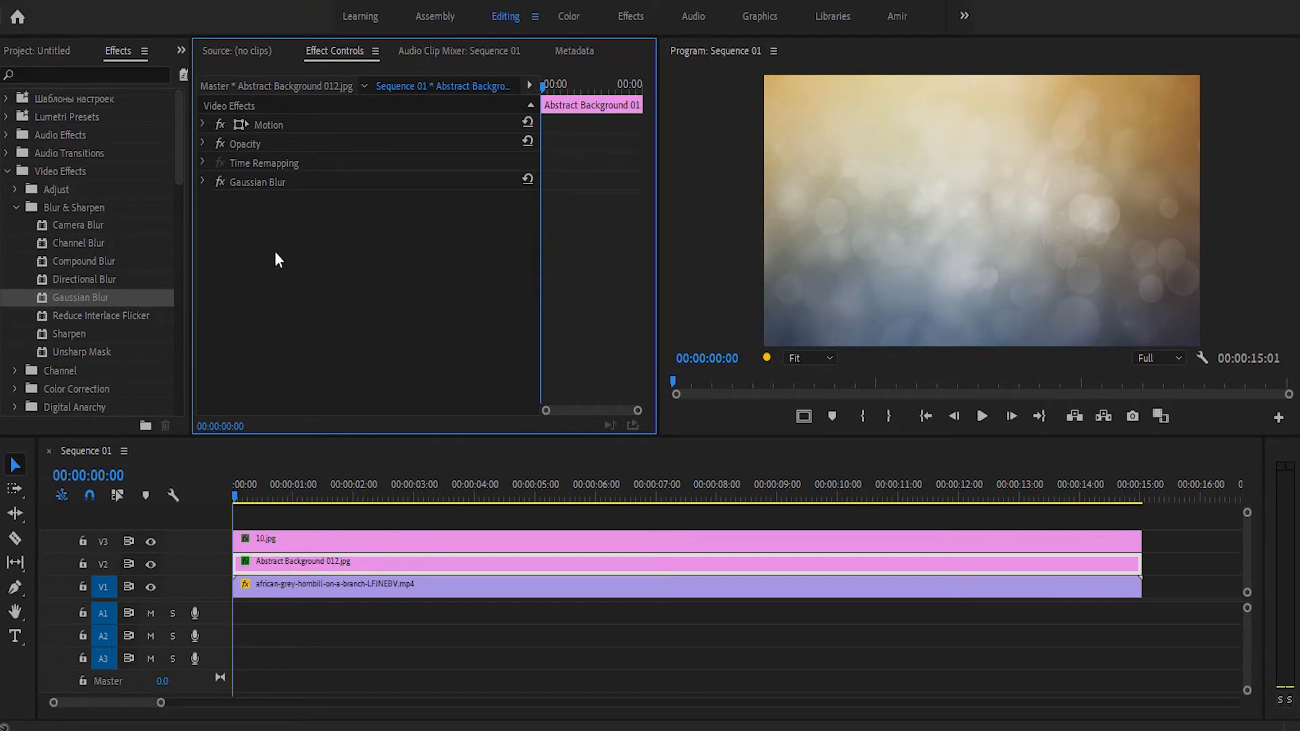
- Apply the Gaussian Blur video effect to the 10.jpg clip on V3 with a Blurriness of 157
left_click(272, 539)
left_click_drag(69, 300, 301, 298)
left_click_drag(370, 221, 456, 220)
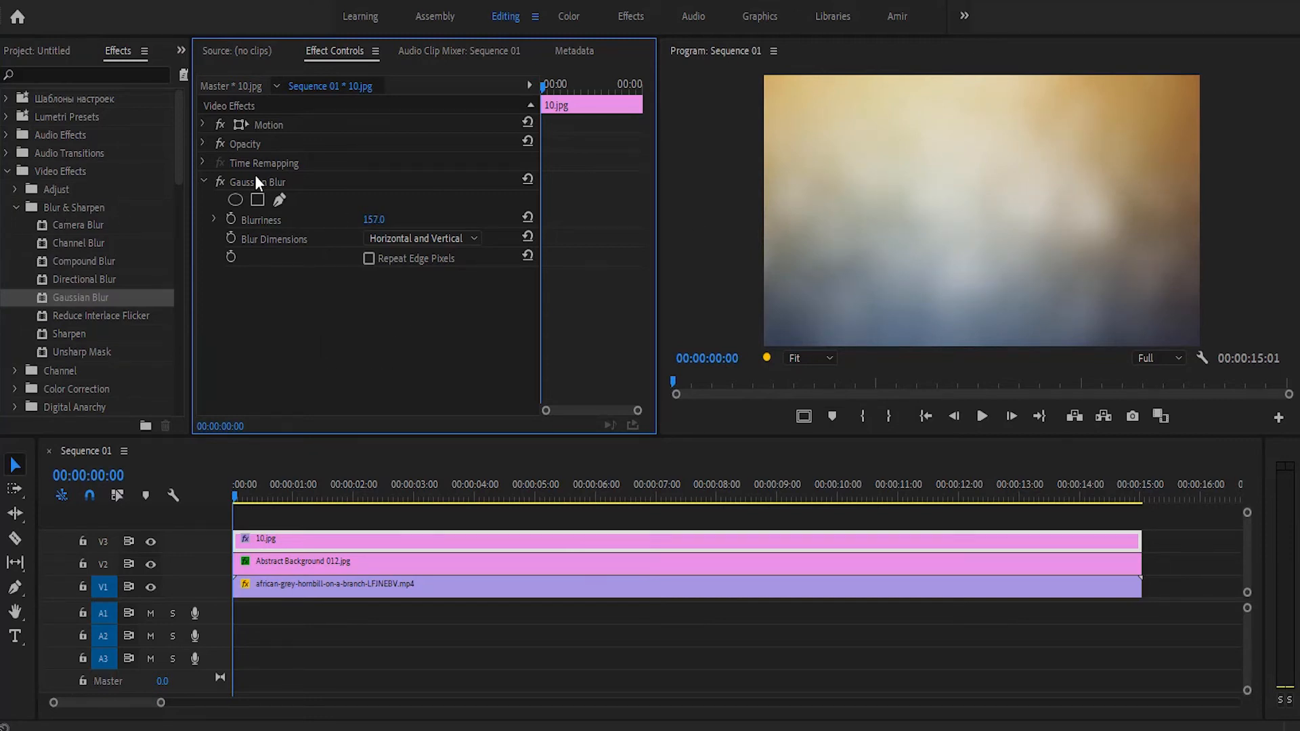
left_click(202, 182)
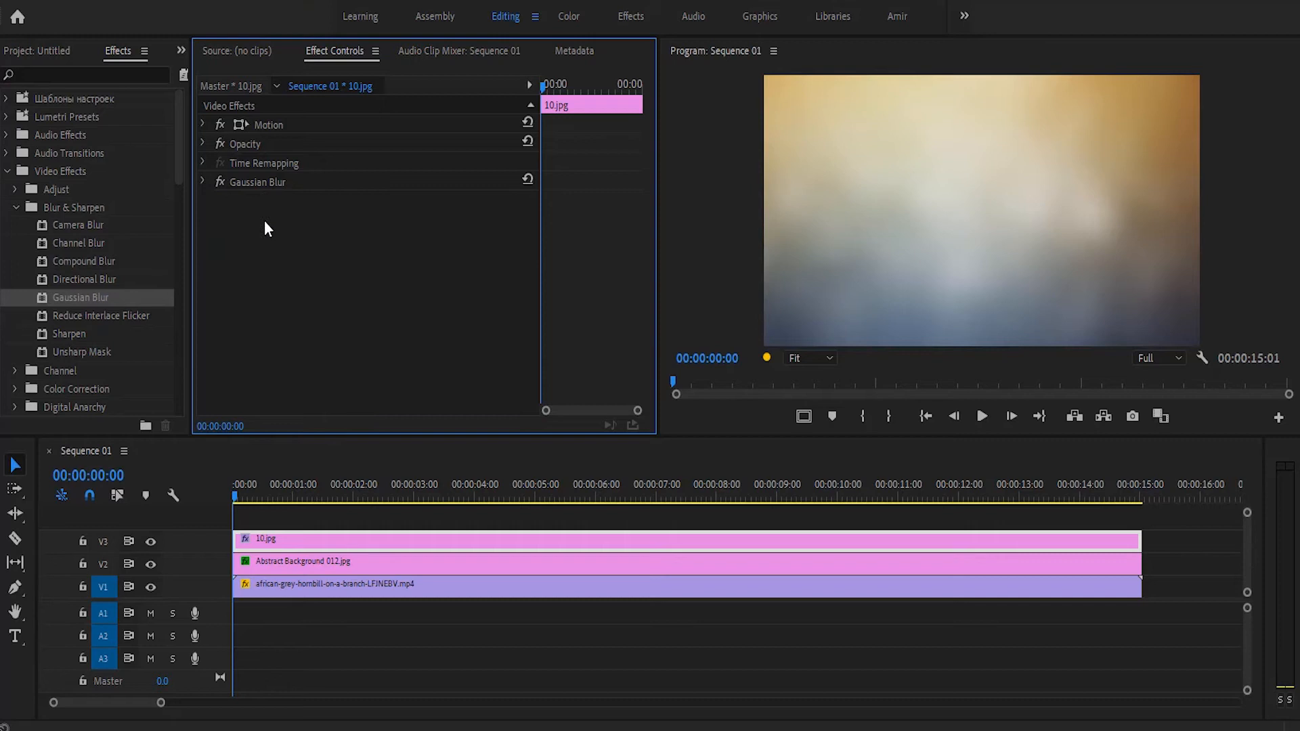
- Try the Multiply, Color Burn and Linear Burn blend modes on the 10.jpg clip
left_click(202, 143)
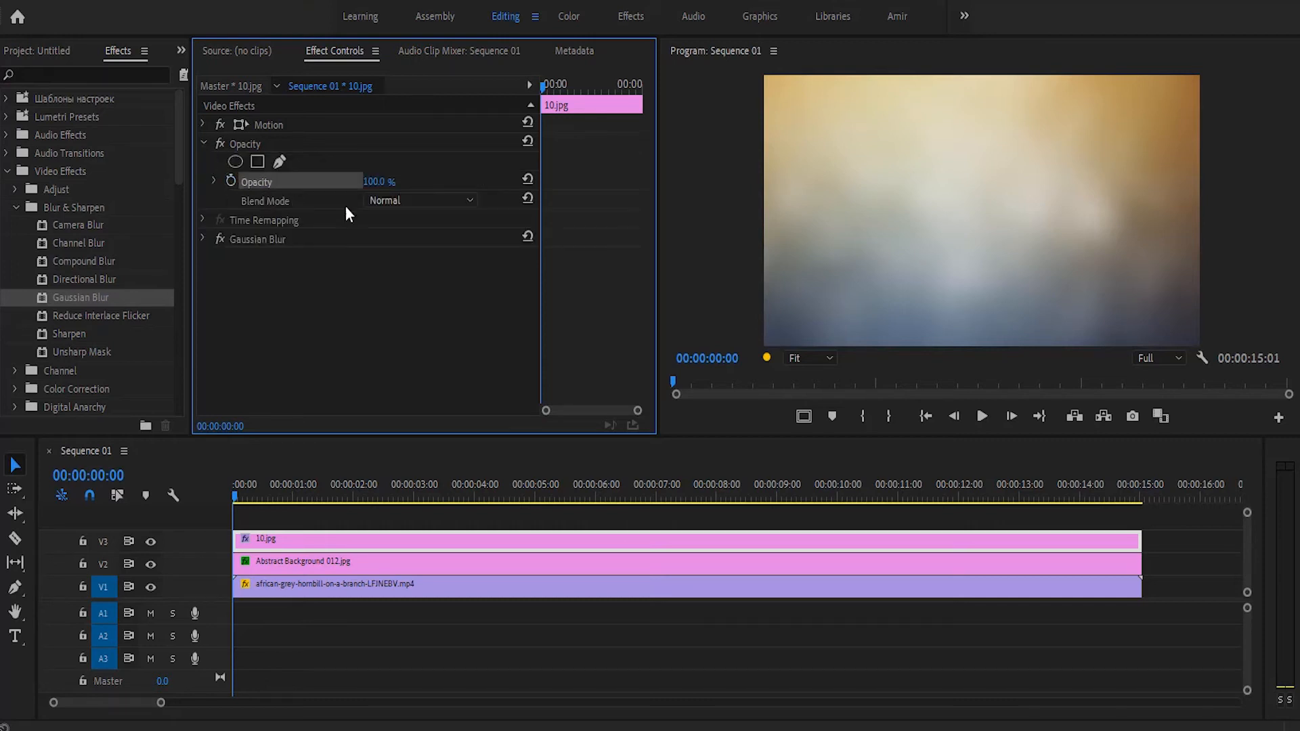
left_click(397, 199)
left_click(402, 238)
left_click(417, 199)
left_click(416, 259)
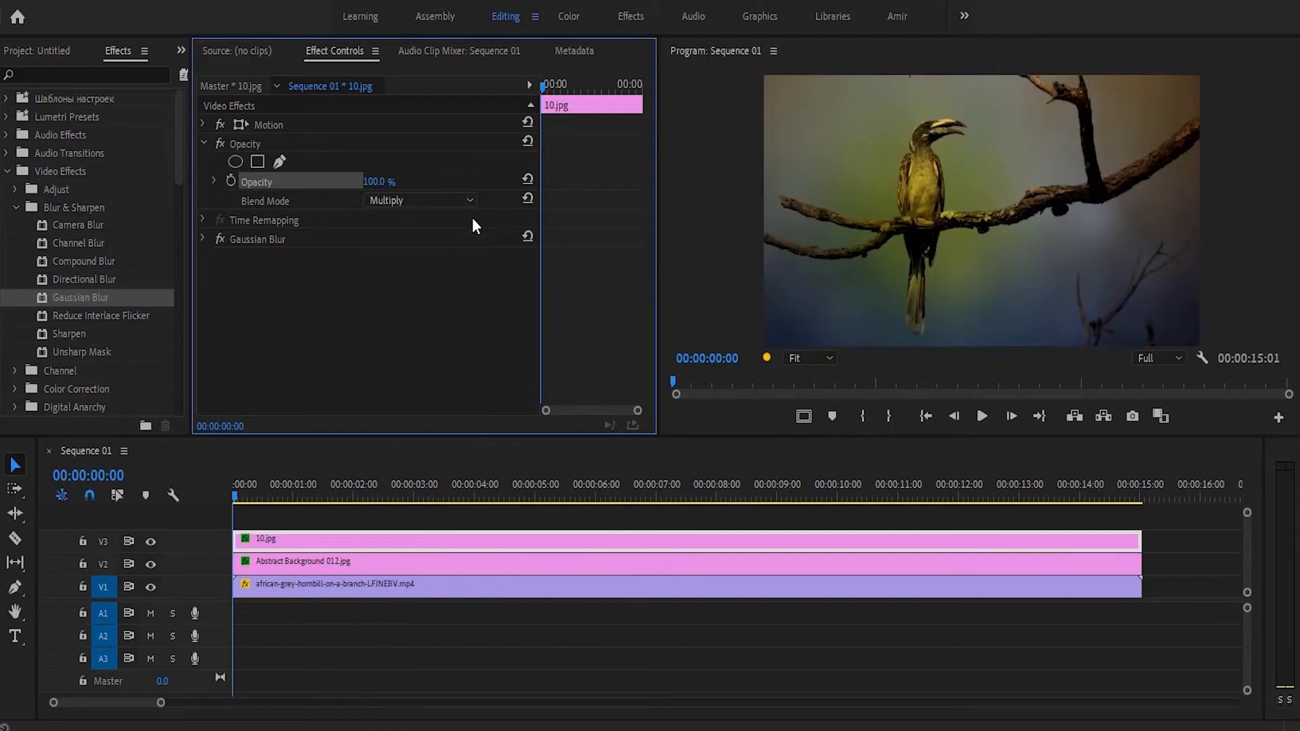
left_click(455, 199)
left_click(403, 271)
left_click(456, 205)
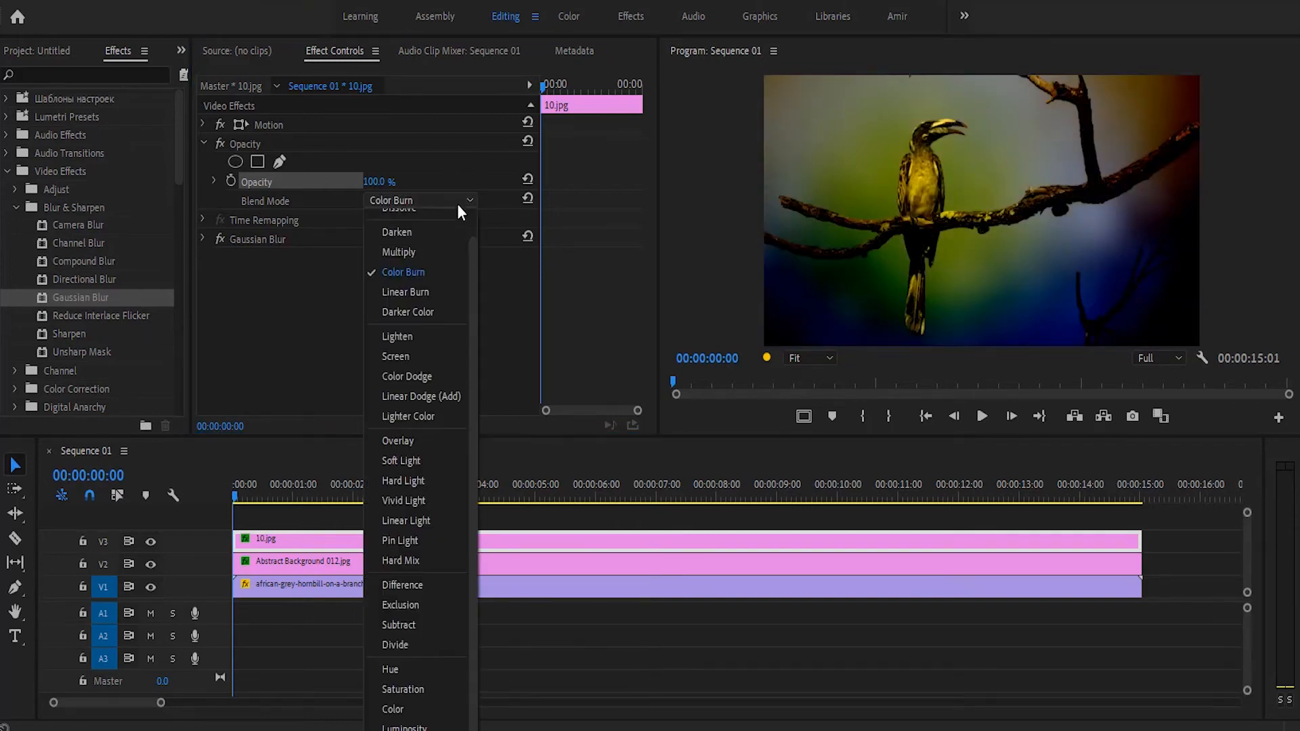
left_click(412, 291)
- Try the Darker Color, Lighten and Overlay blend modes on the 10.jpg clip
left_click(449, 203)
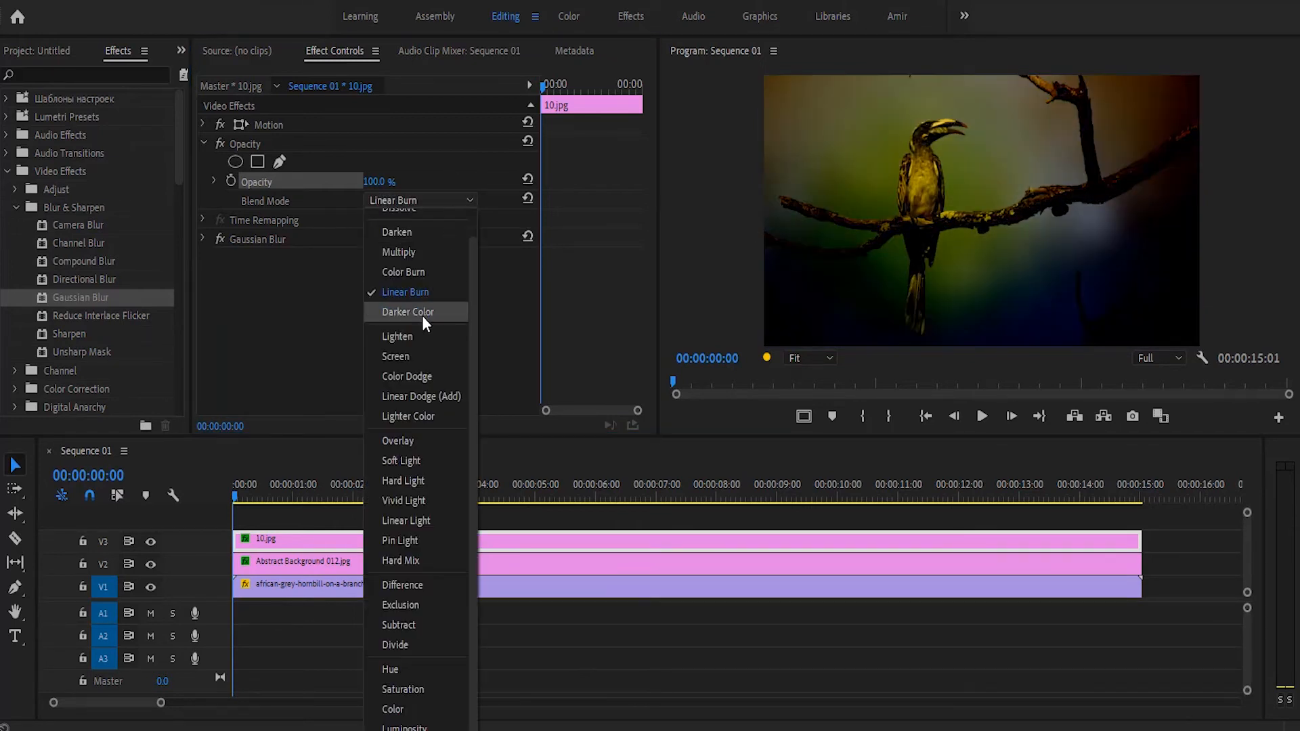
left_click(421, 314)
left_click(430, 201)
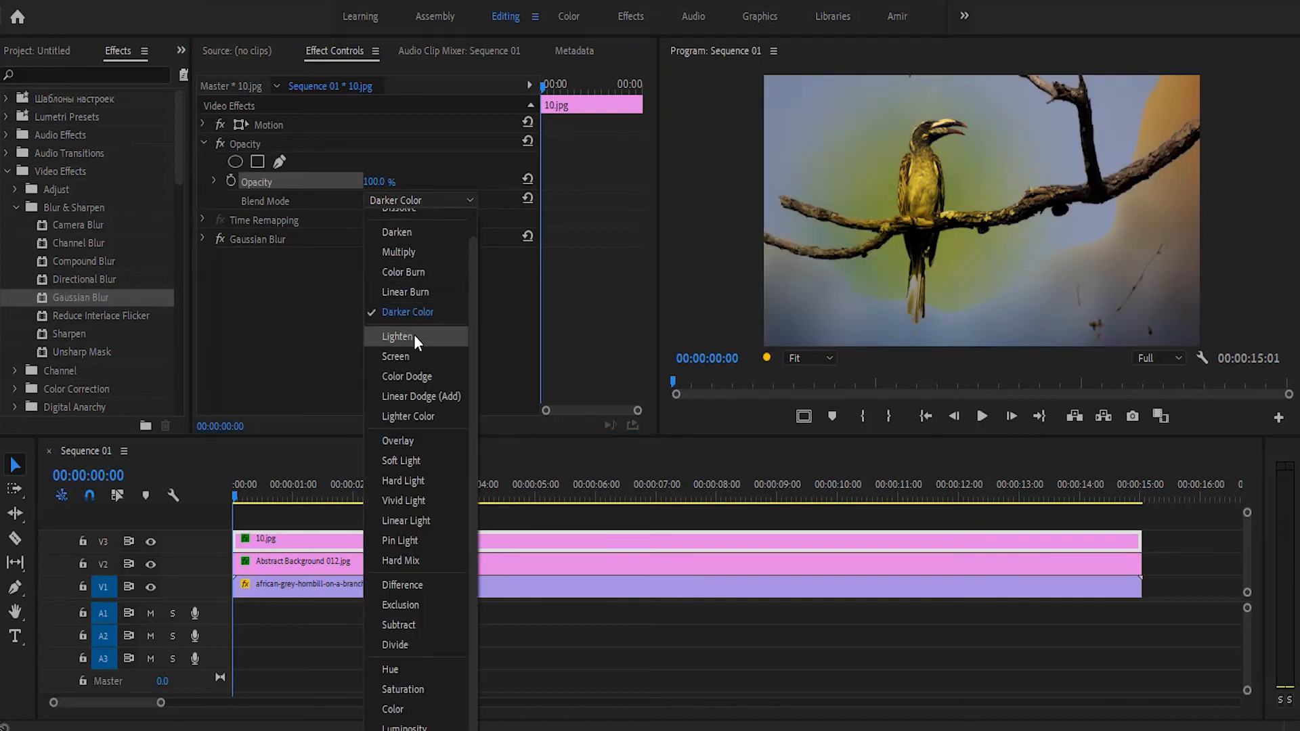
left_click(414, 337)
left_click(437, 202)
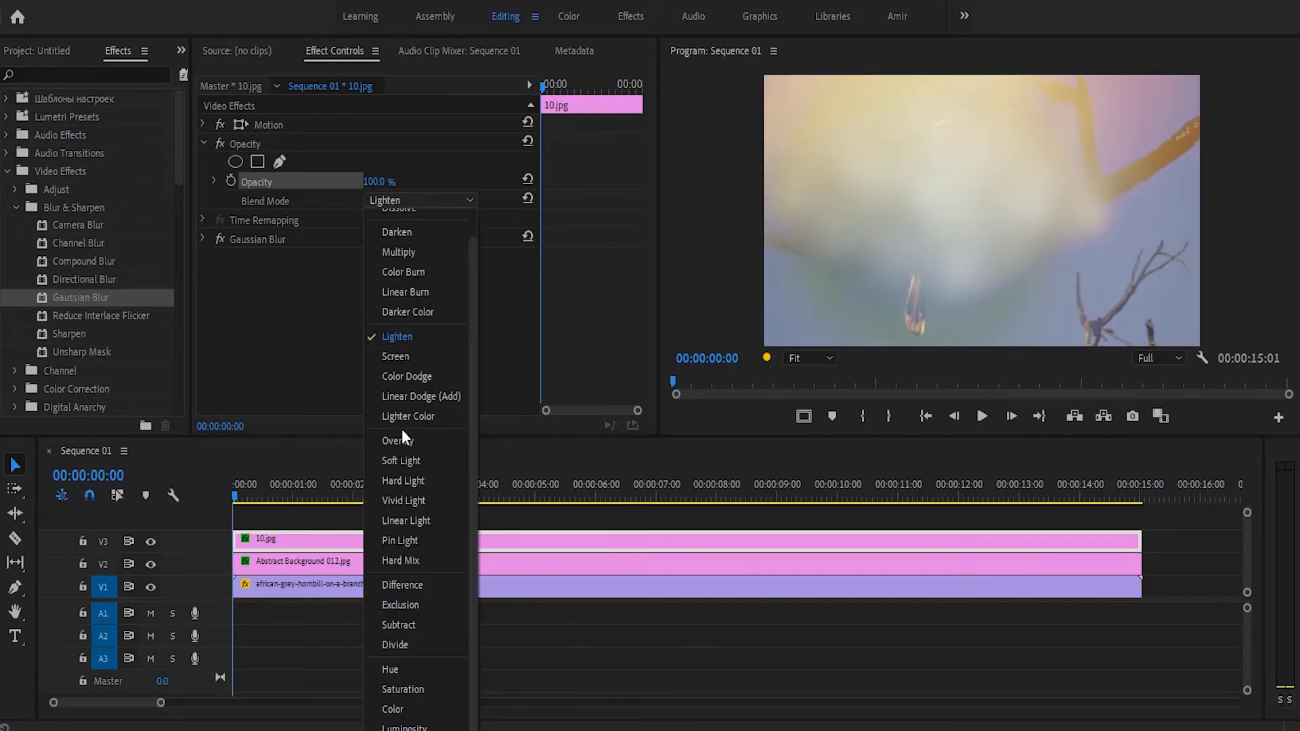
left_click(403, 438)
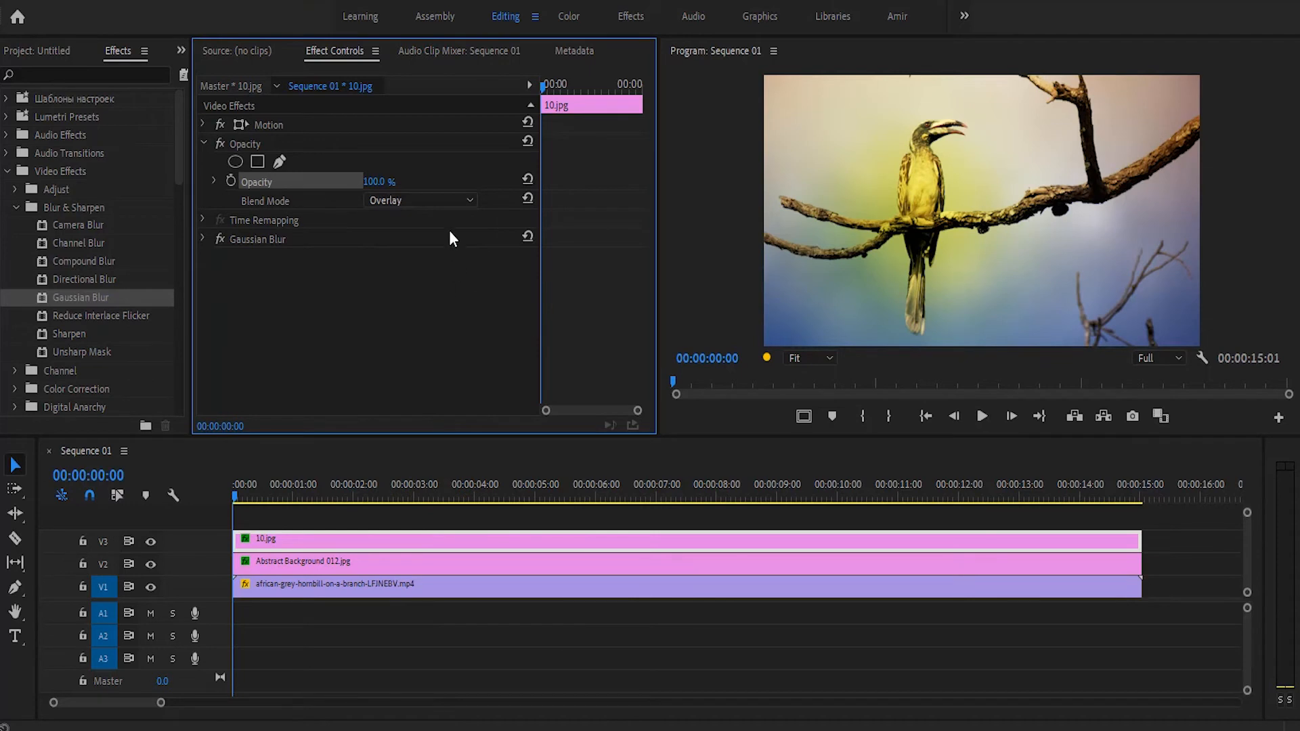
- Set the 10.jpg clip's blend mode to Linear Burn and its opacity to 57%
left_click(425, 200)
key("Escape")
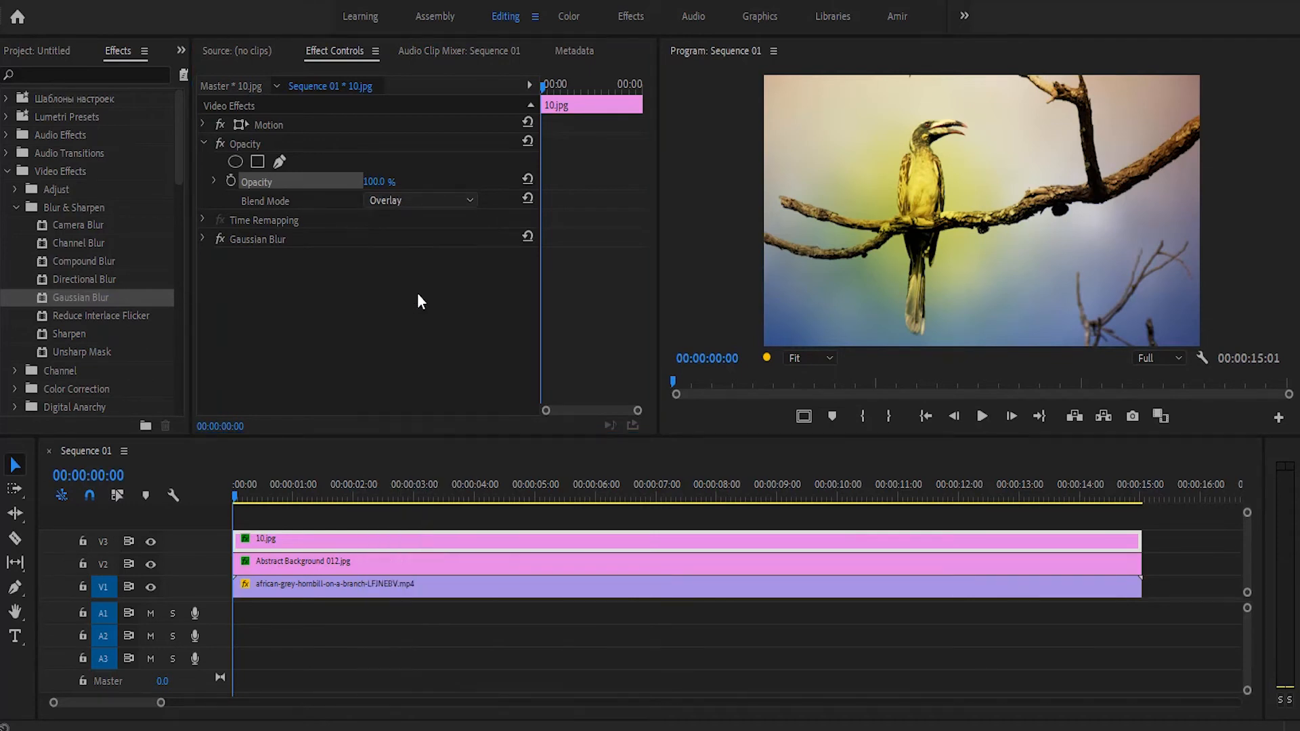
left_click(418, 296)
mouse_move(384, 182)
left_mouse_down()
mouse_move(323, 182)
mouse_move(355, 182)
left_mouse_up()
- Add an elliptical opacity mask to the 10.jpg clip, then move and resize it into a tall ellipse around the hornbill
left_click(236, 161)
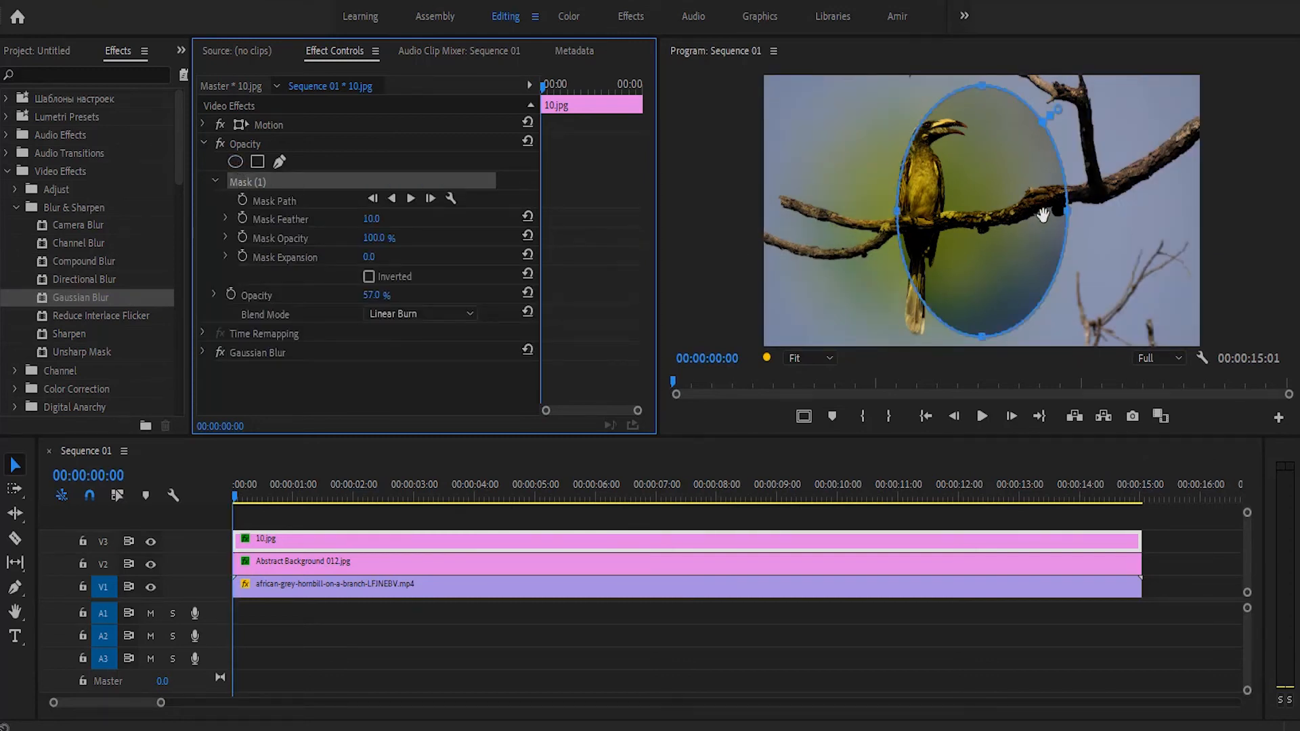
left_click(1067, 216)
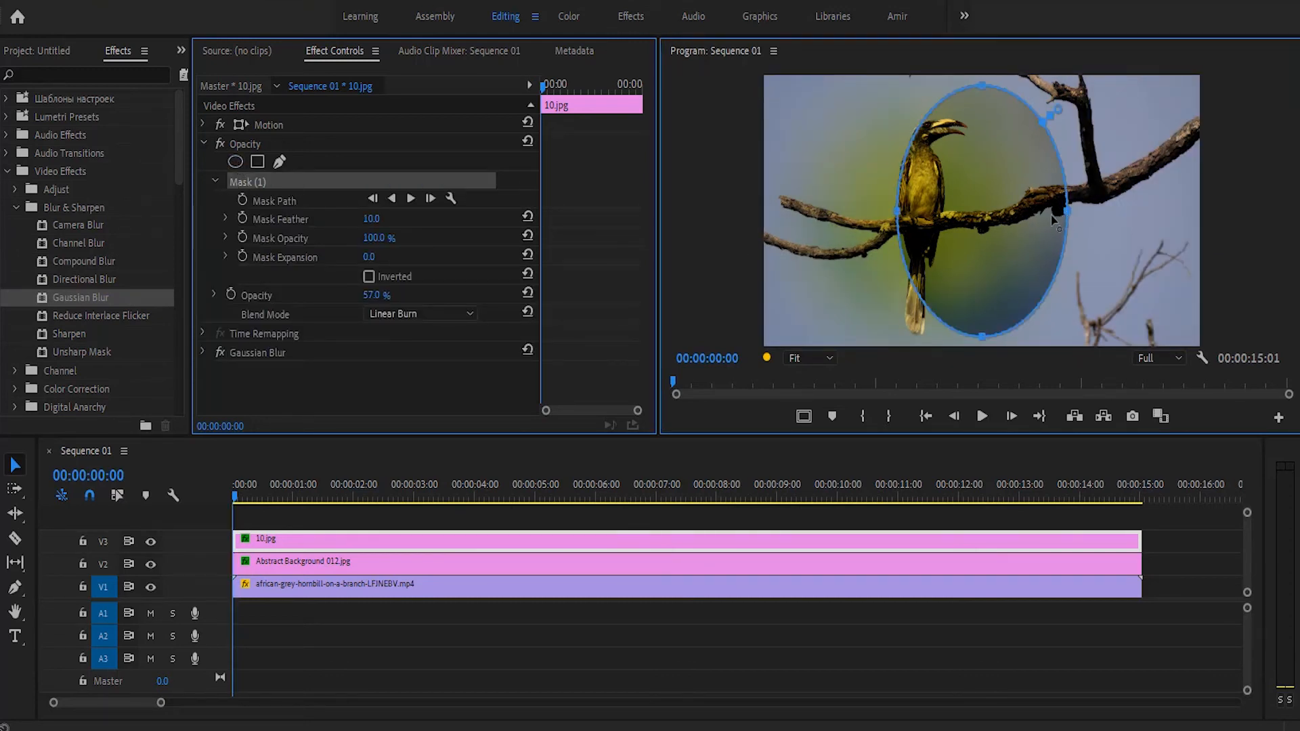
left_click_drag(1051, 216, 1041, 216)
left_click_drag(949, 237, 907, 253)
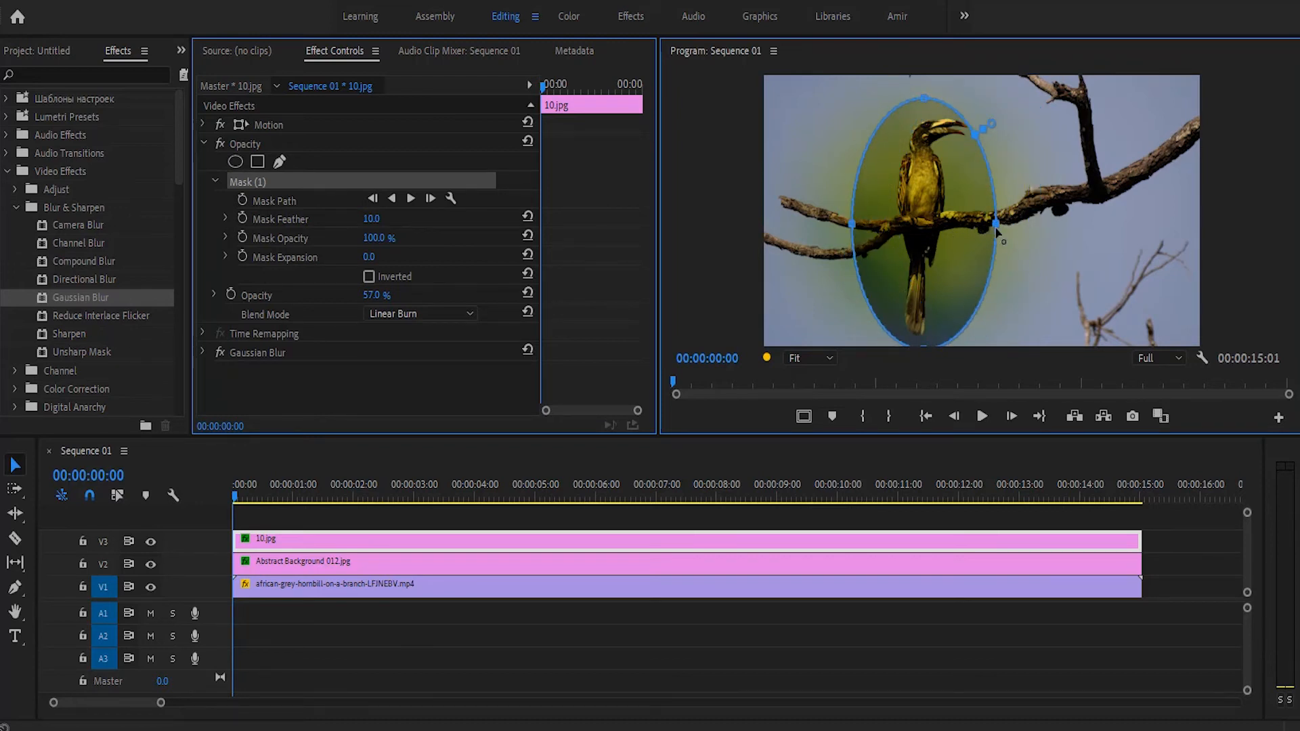
left_click_drag(997, 230, 1004, 232)
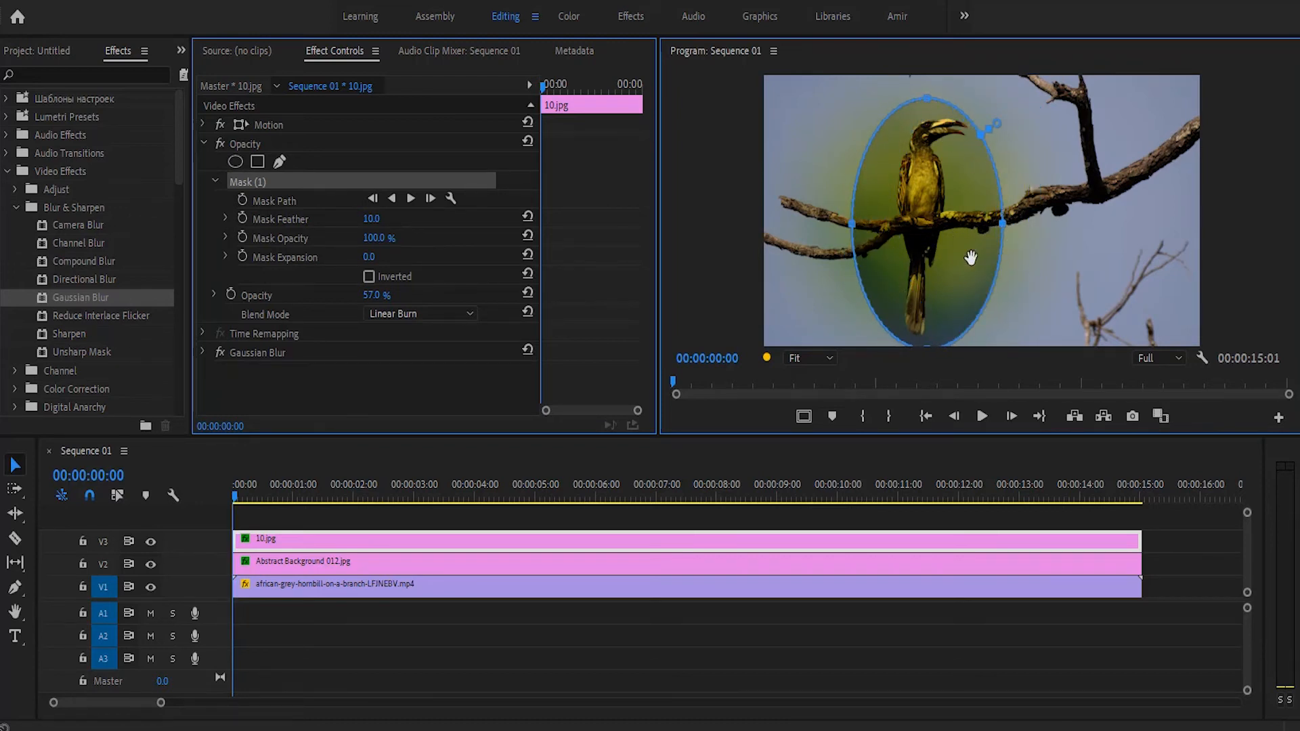
left_click(372, 388)
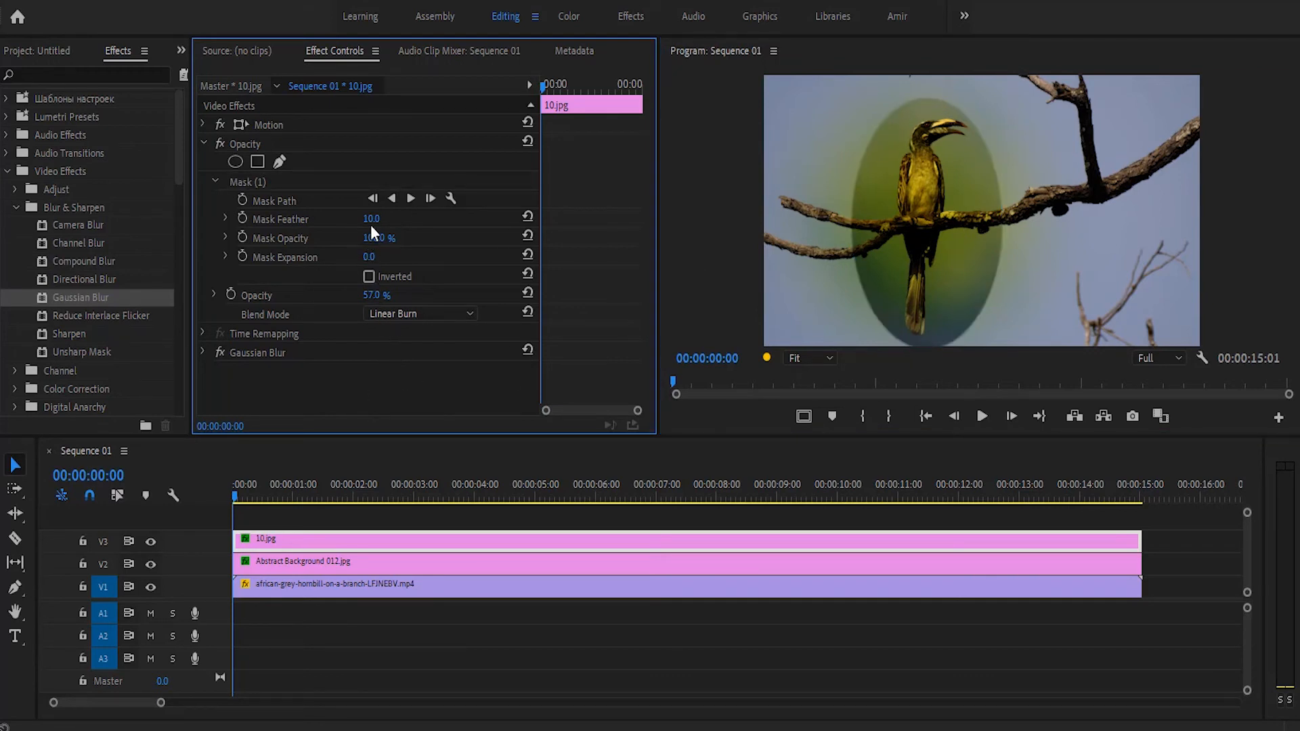
- Set the 10.jpg mask's feather to 371 and expansion to -58, and try the mask inverted before turning inversion off
left_click_drag(371, 219, 555, 220)
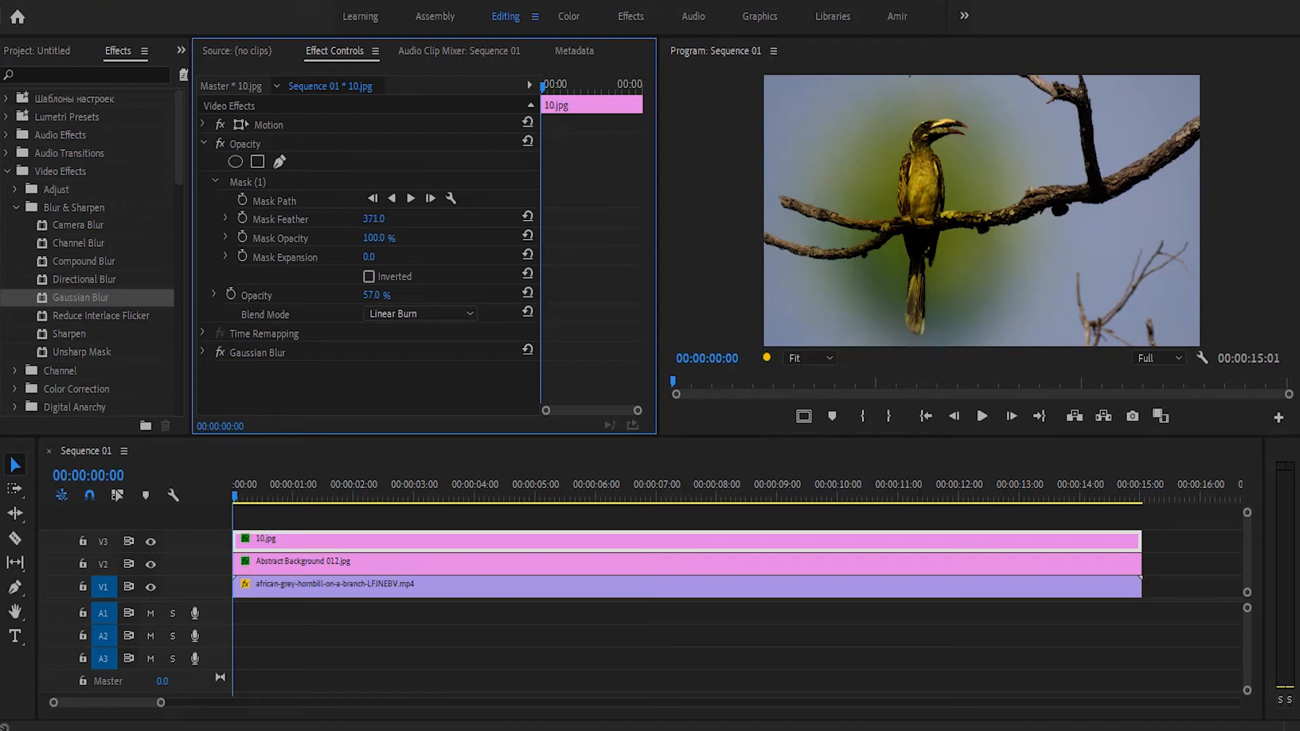
left_click_drag(370, 263, 317, 263)
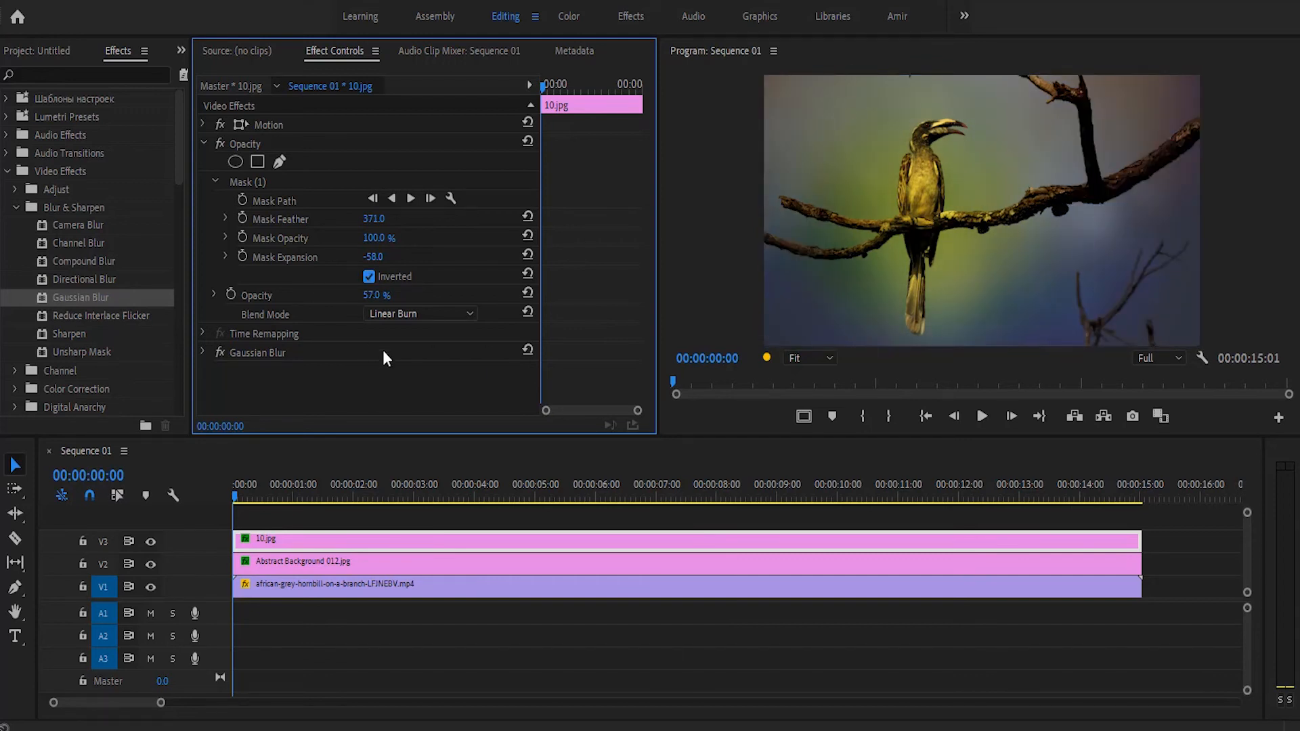
left_click(369, 276)
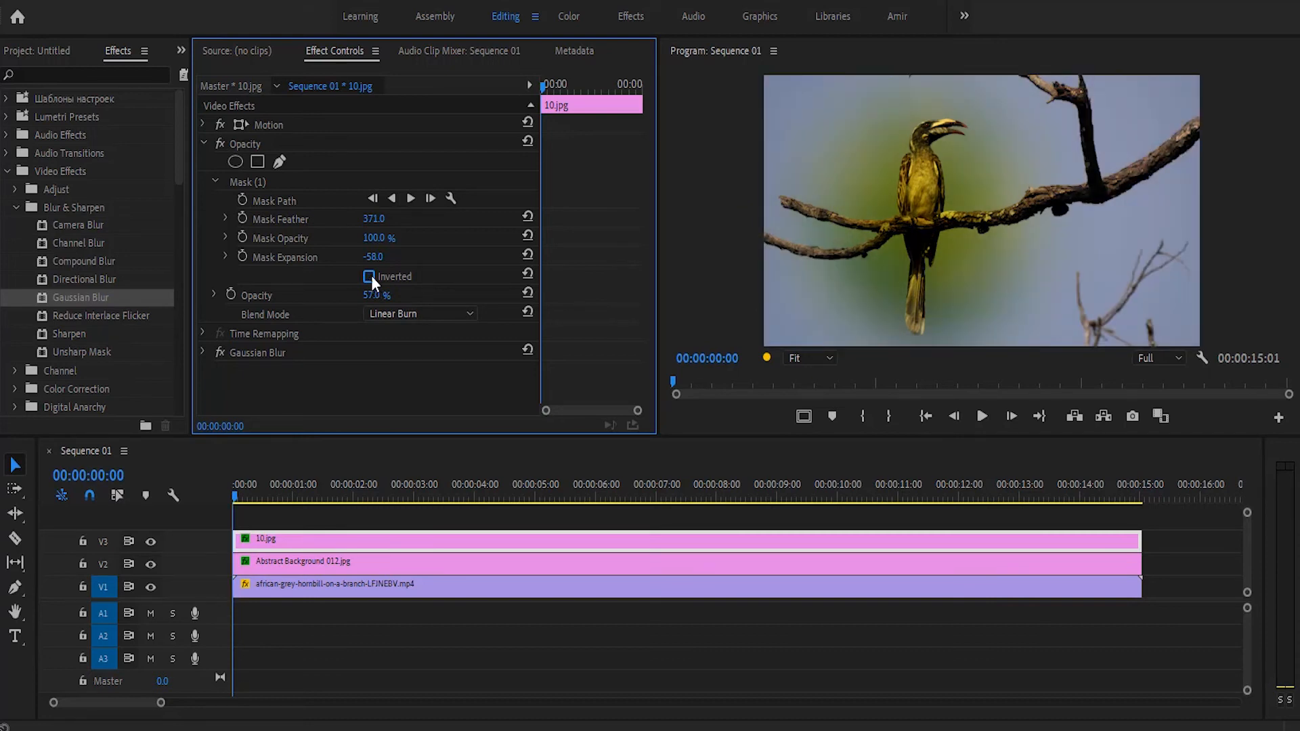
- Invert the 10.jpg clip's mask and compare the picture by hiding and re-showing video tracks V3 and V2
left_click(369, 277)
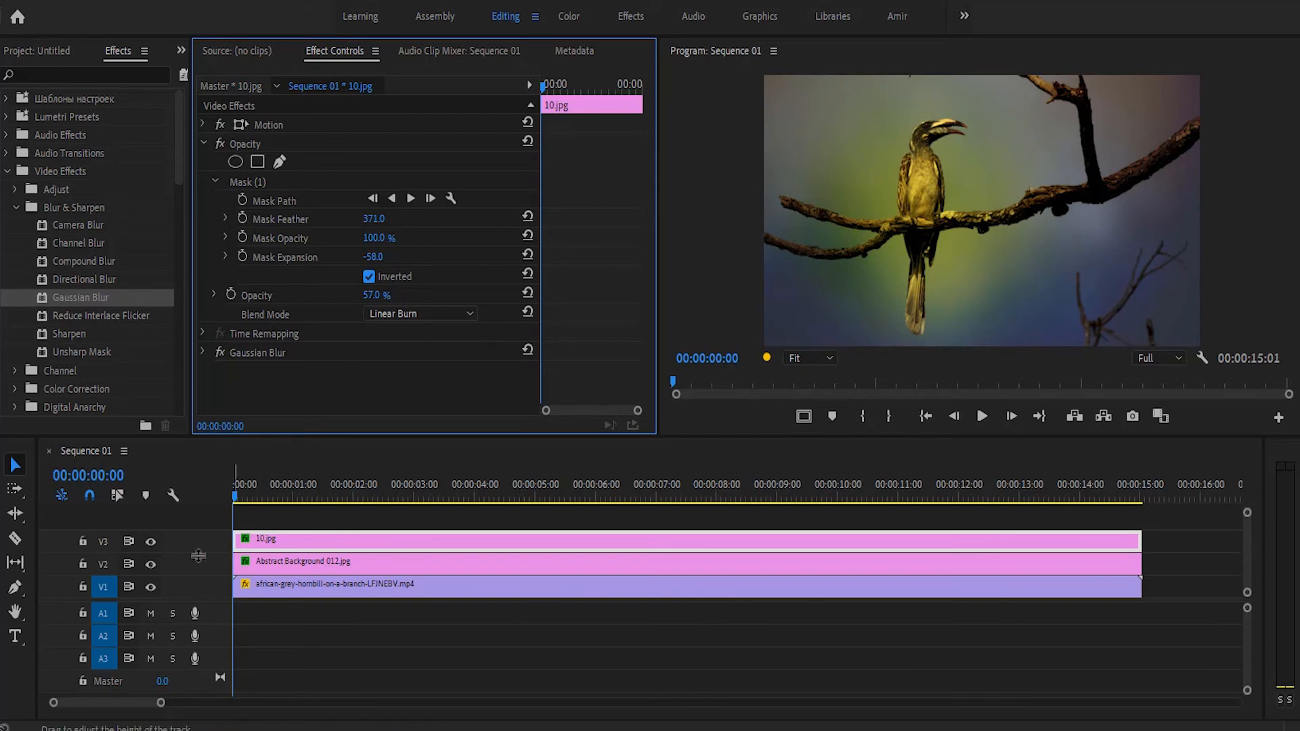
left_click(151, 542)
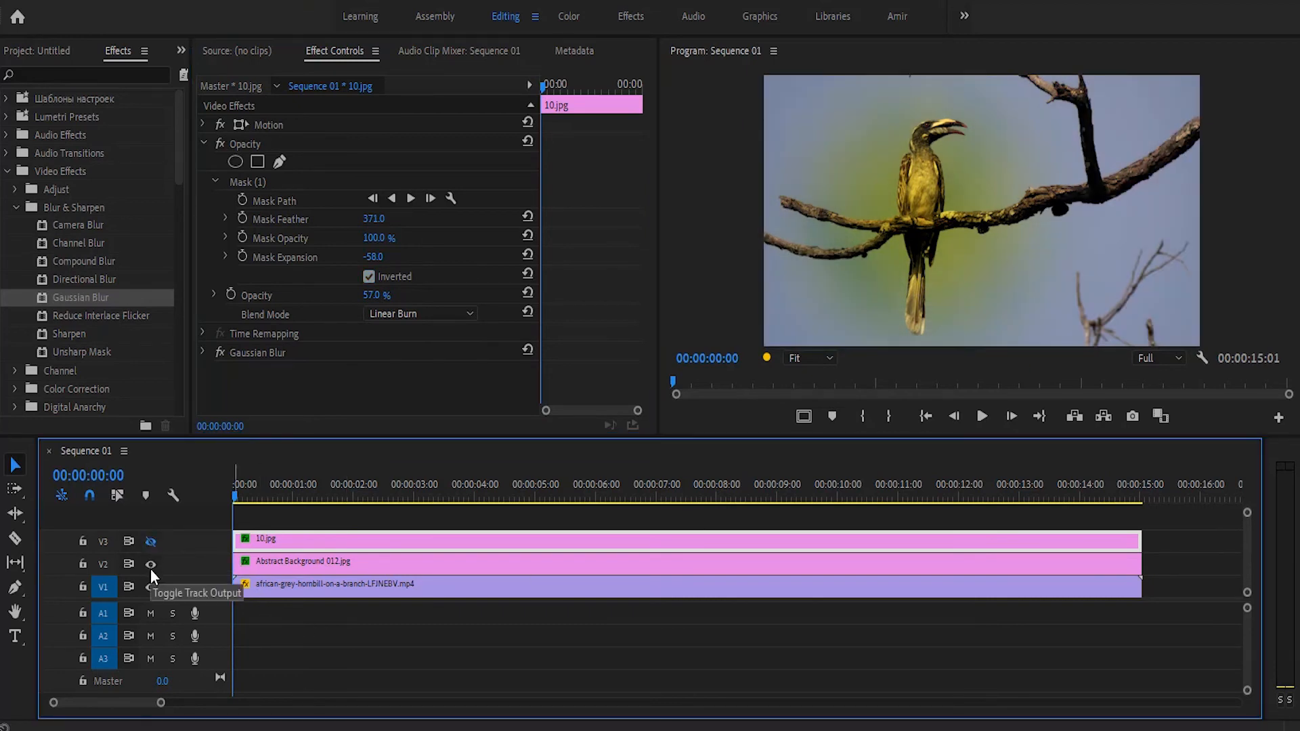
left_click(150, 567)
left_click(151, 541)
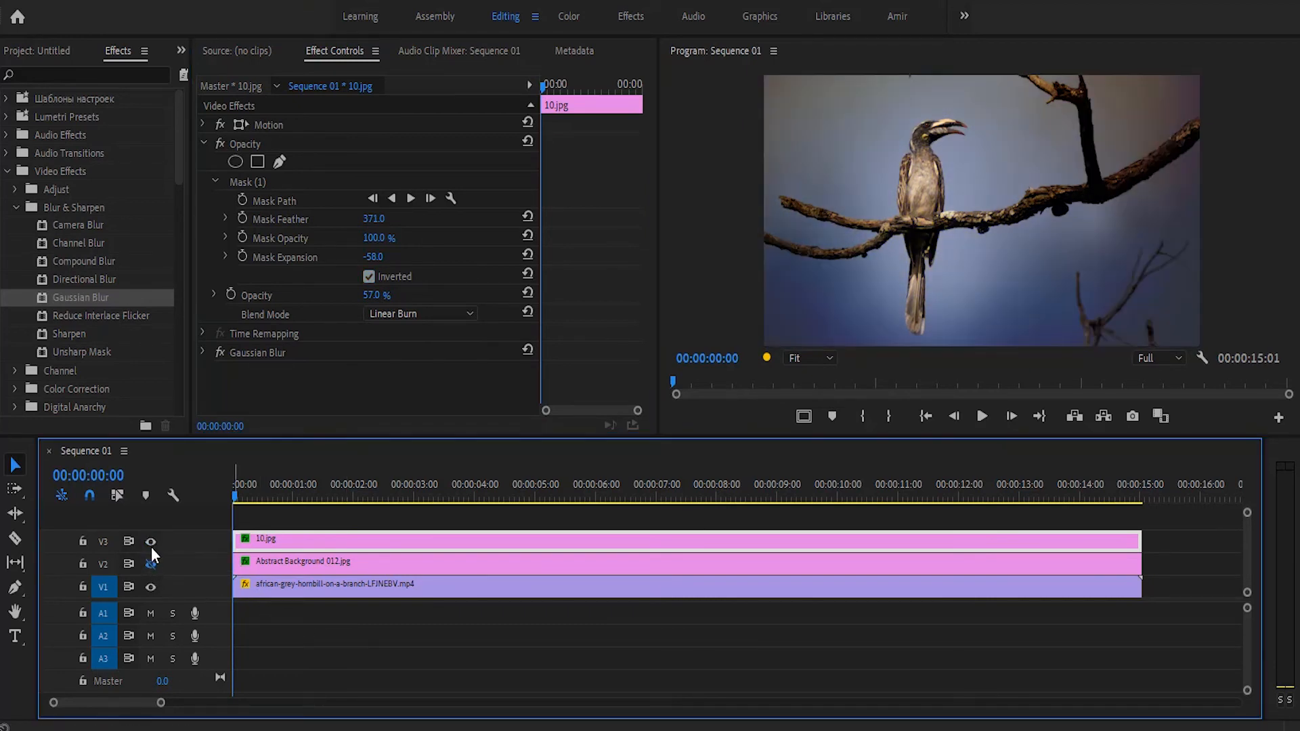
left_click(150, 565)
left_click(150, 566)
left_click(150, 541)
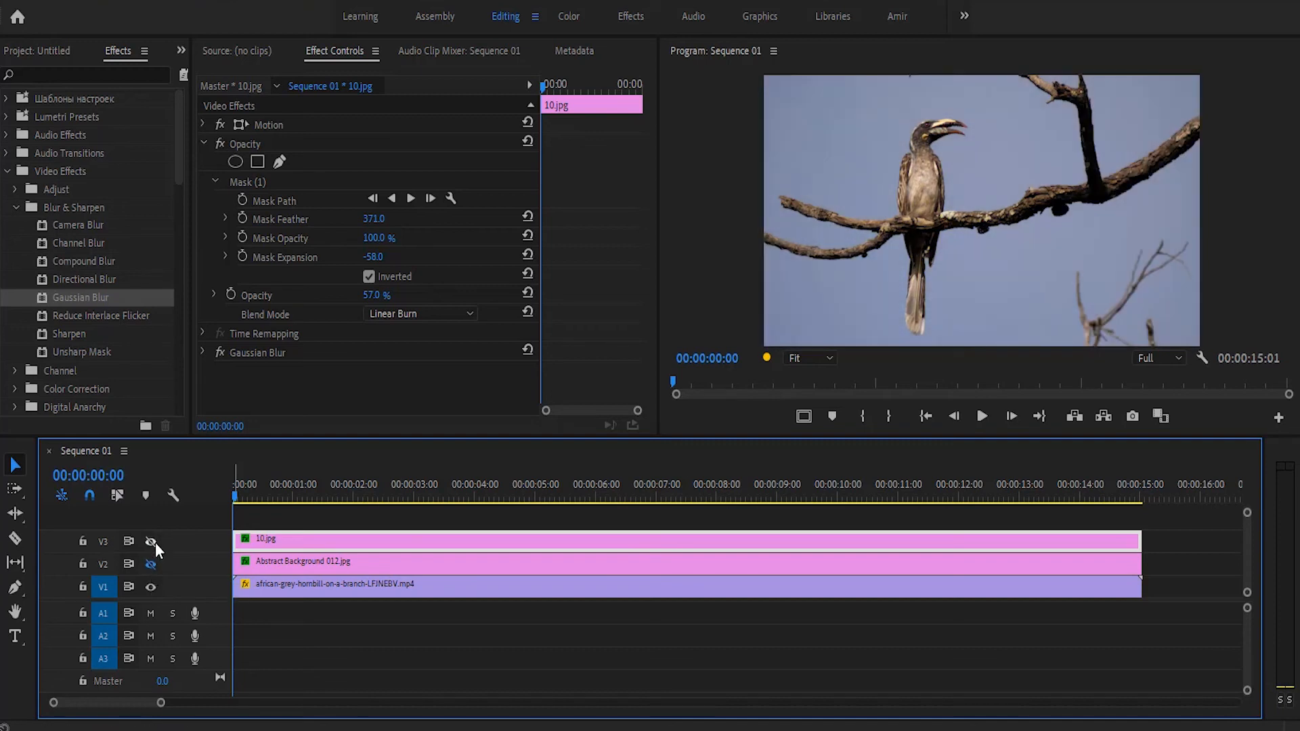
left_click(150, 564)
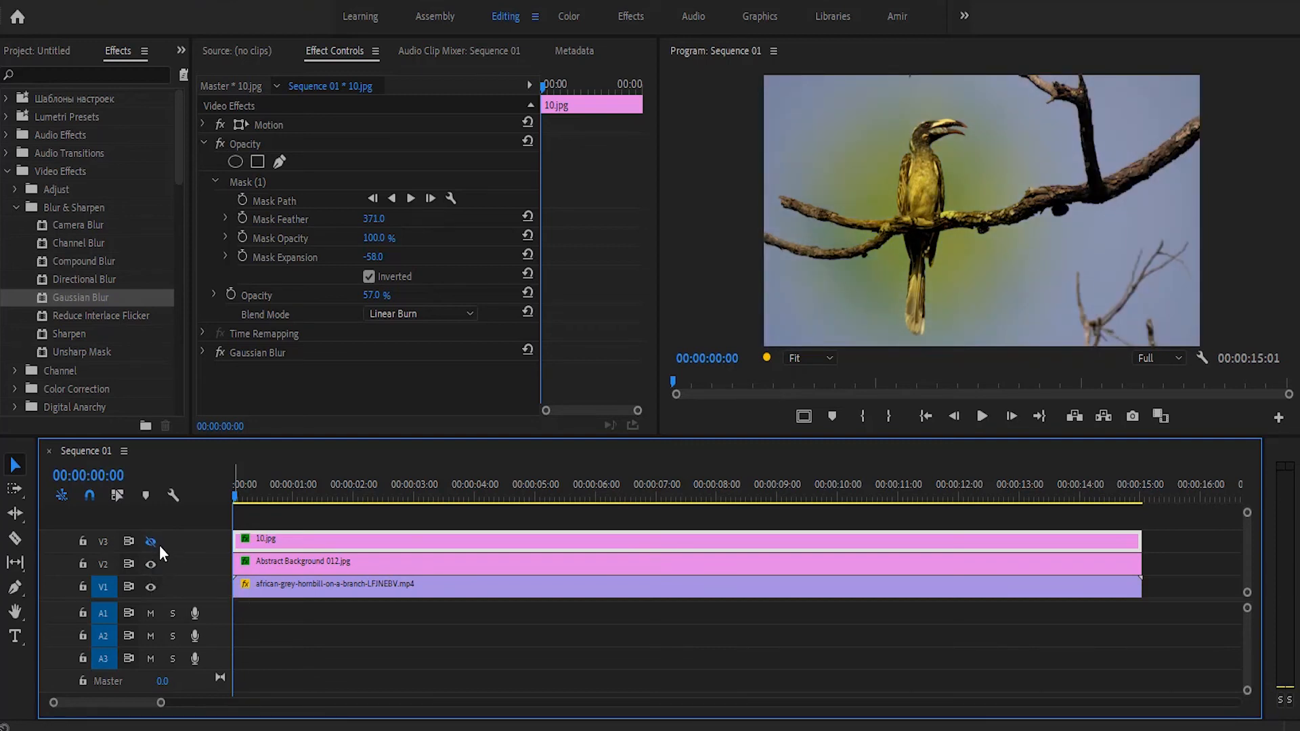
left_click(151, 541)
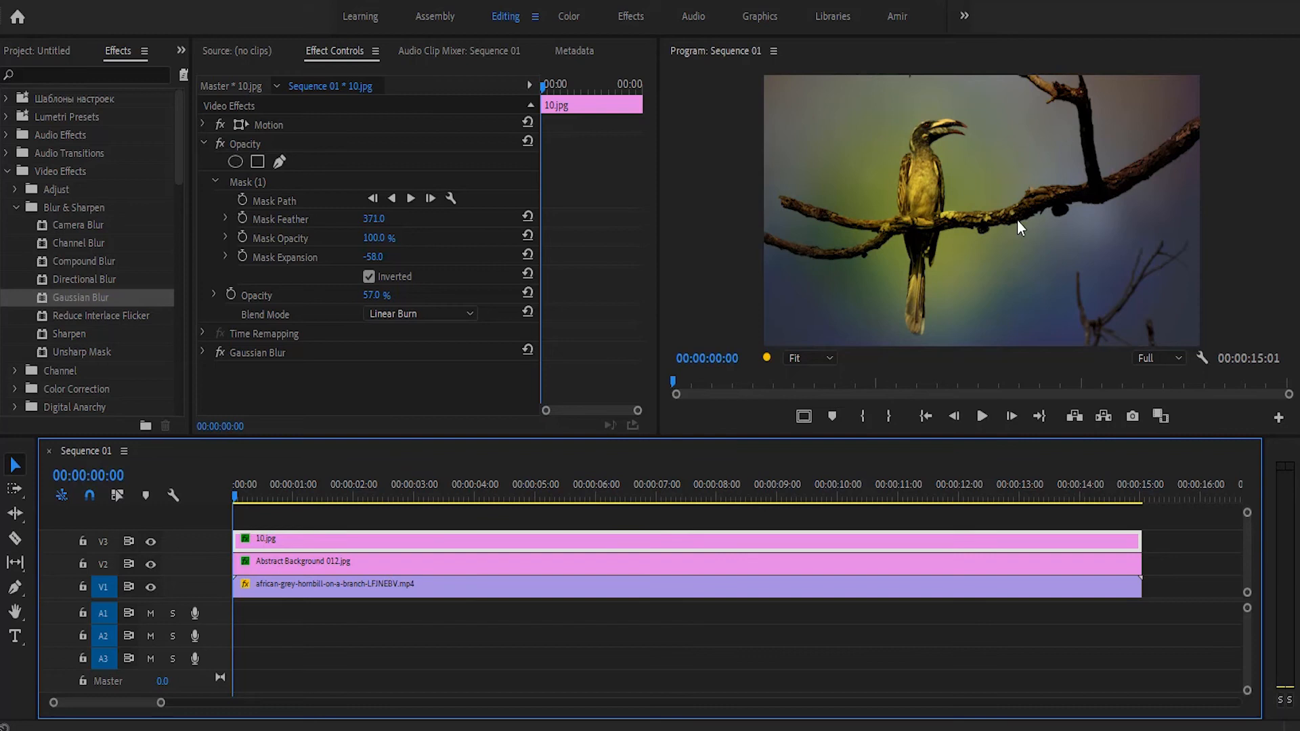
- Play and scrub through the sequence to review the blended background, and check the 10.jpg mask outline at 00:00:02:07
key("space")
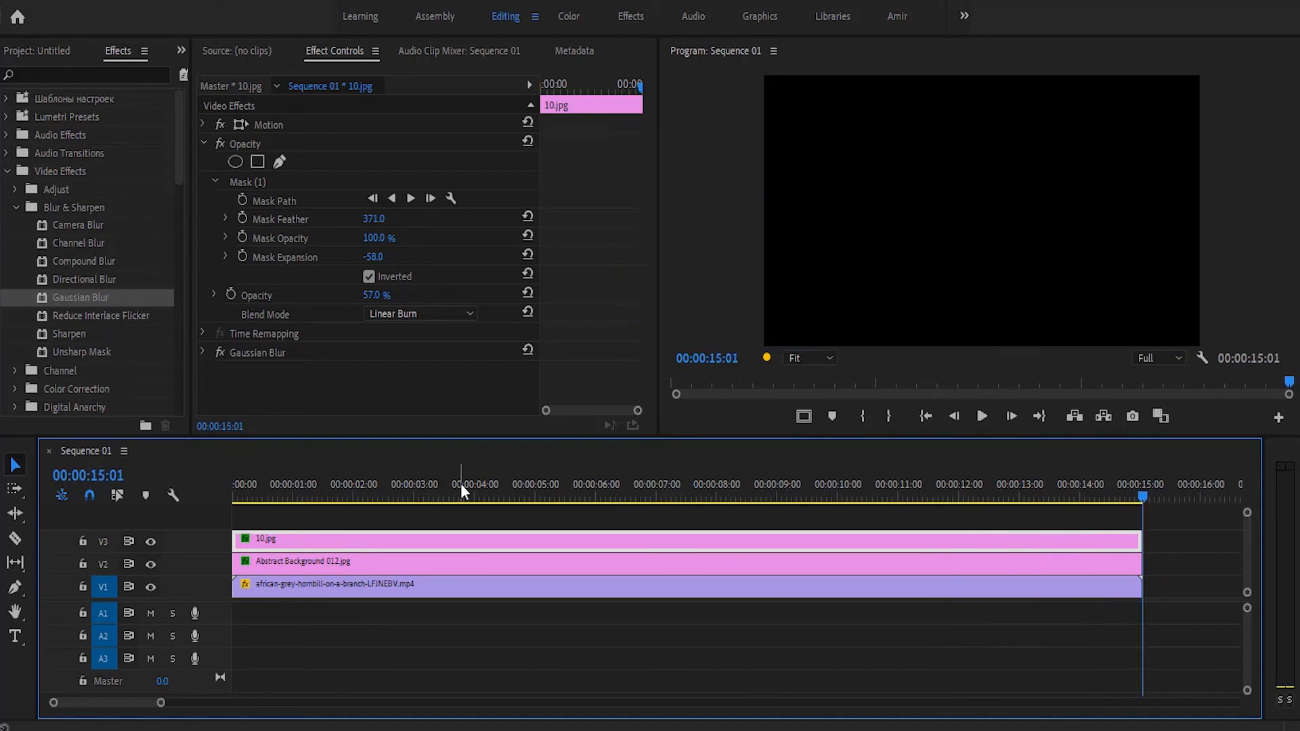
left_click(238, 490)
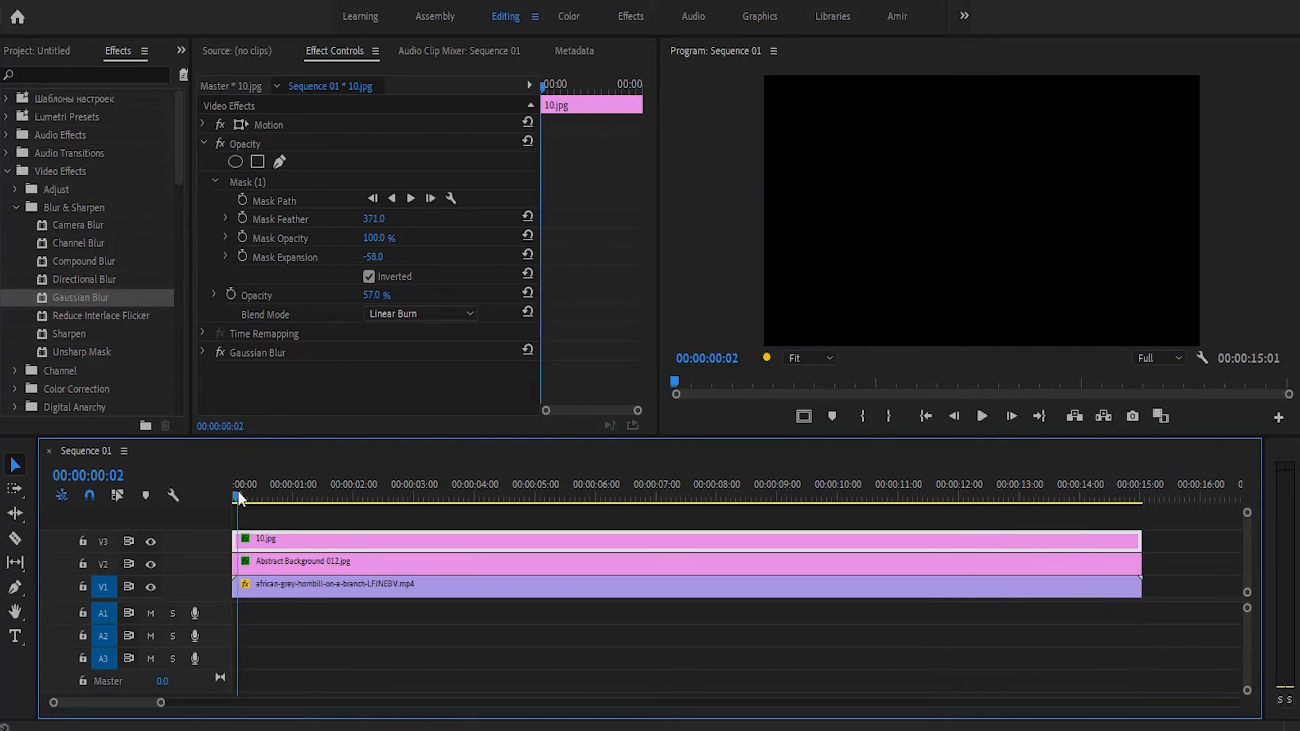
left_click_drag(234, 493, 363, 498)
key("space")
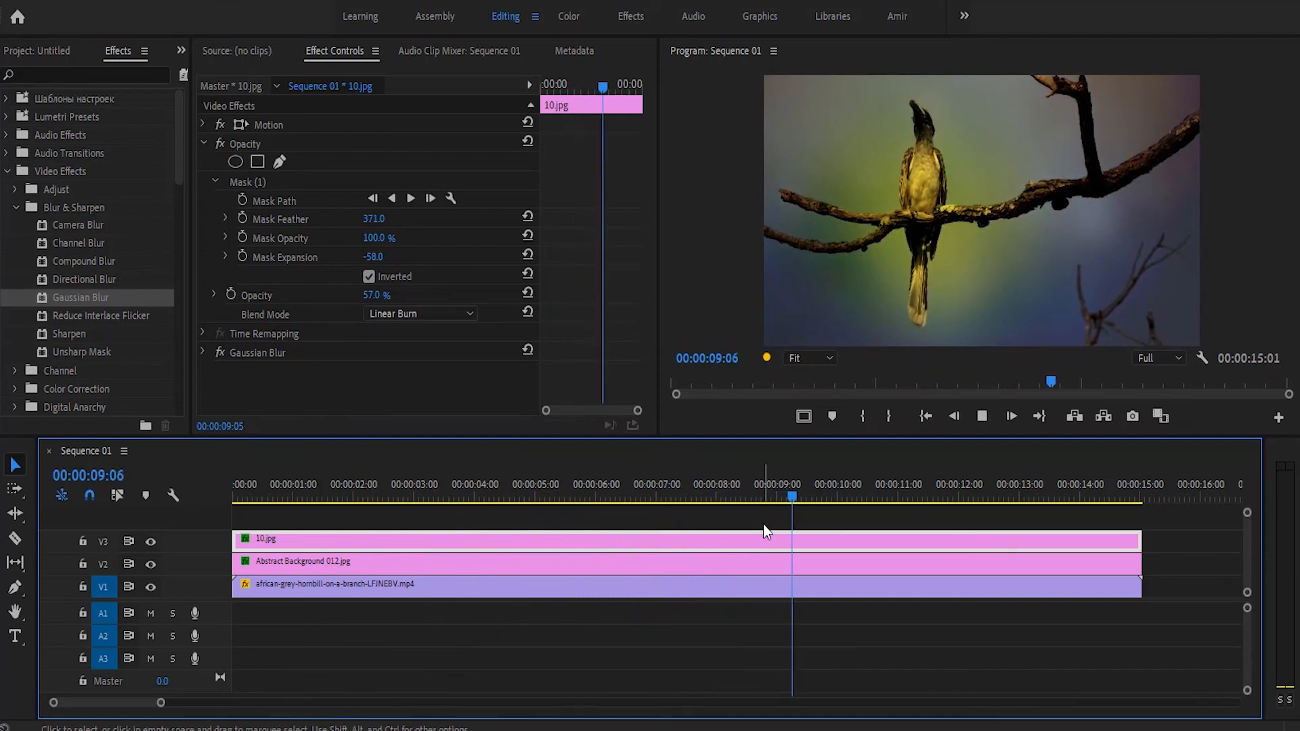
key("space")
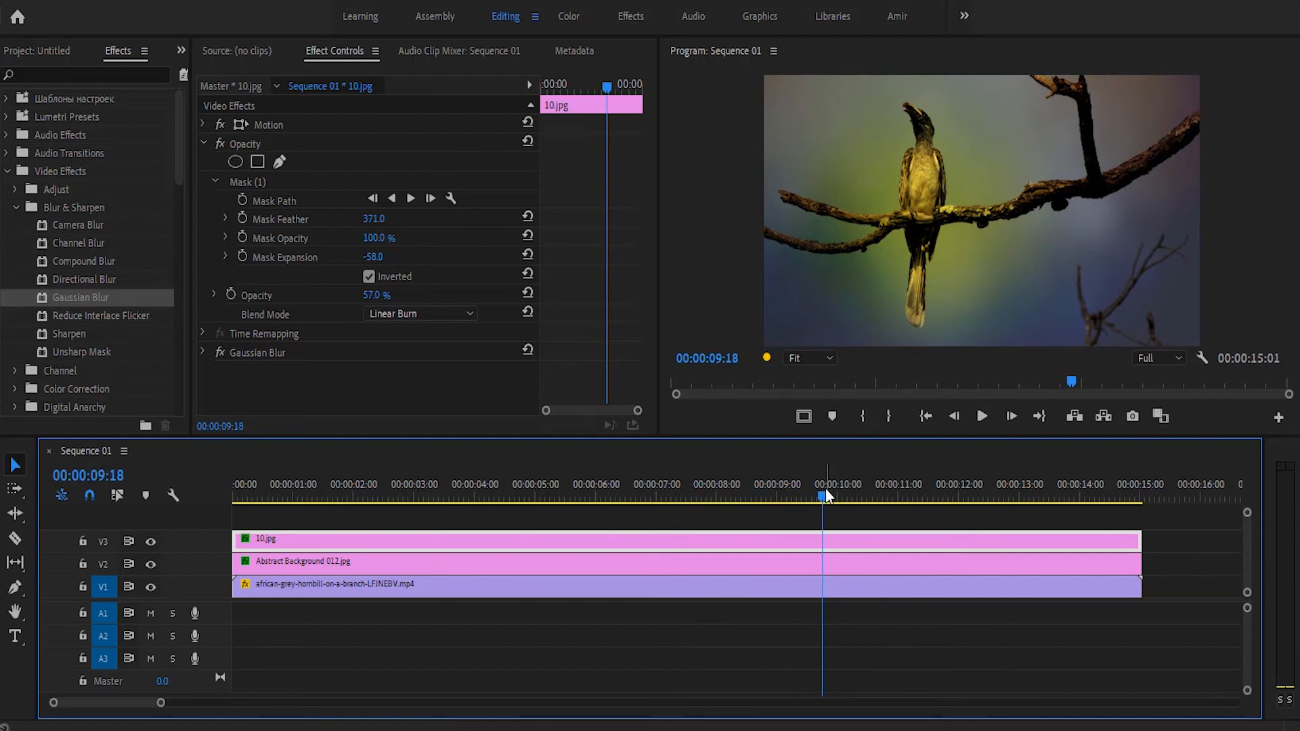
left_click_drag(826, 490, 372, 504)
left_click(251, 182)
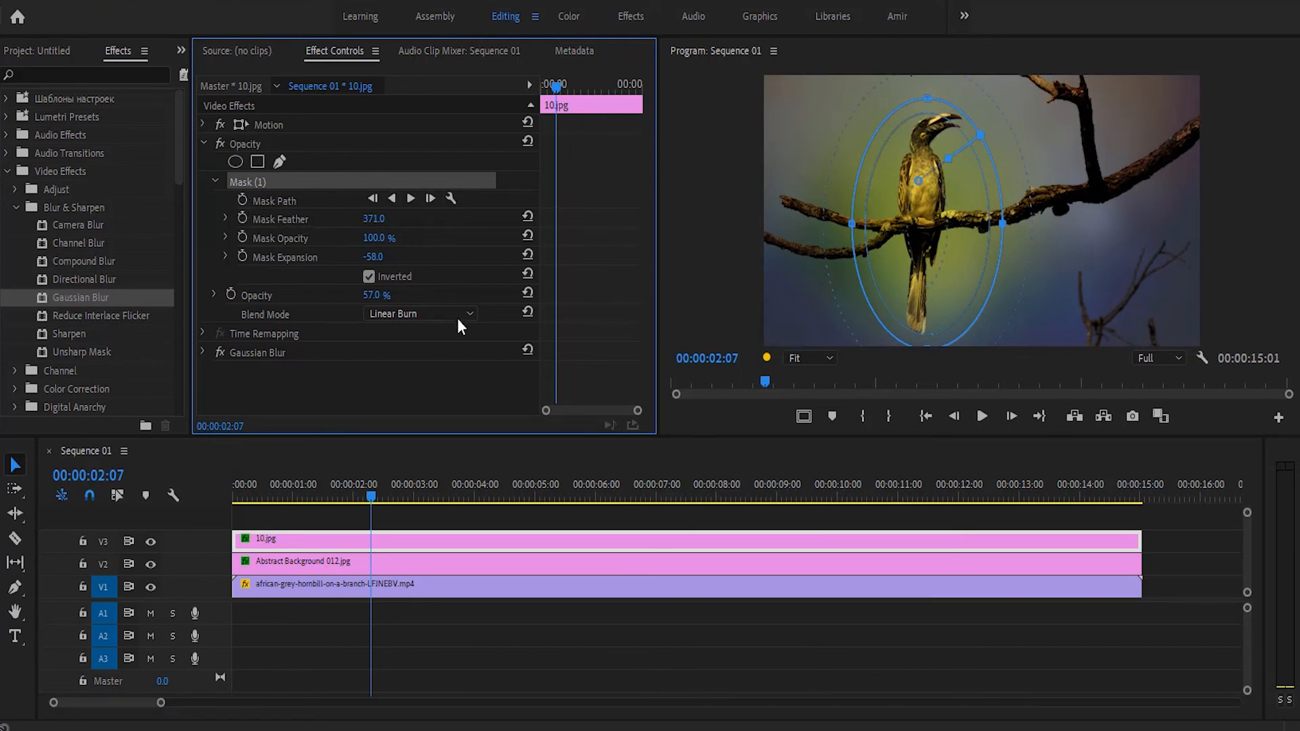
left_click(388, 379)
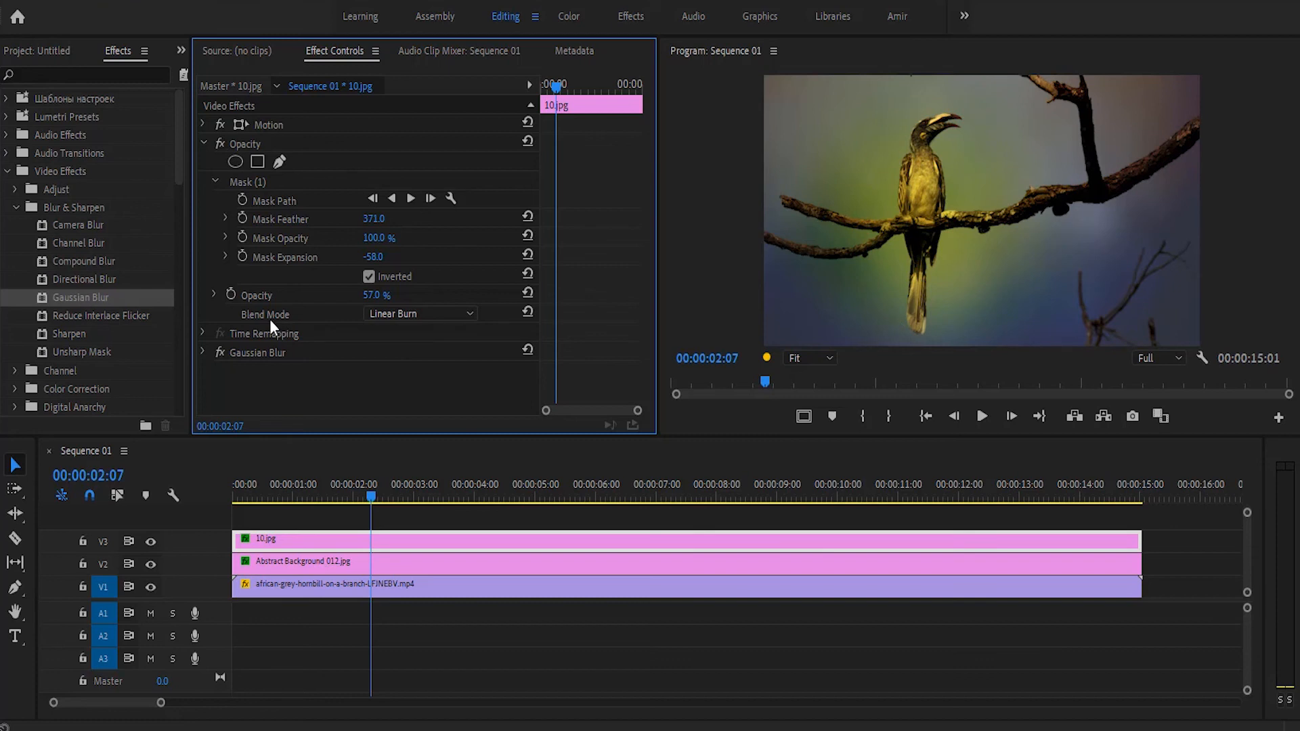
- Try the Darker Color, Darken, Multiply and Color Burn blend modes on the 10.jpg clip with its inverted mask
left_click(381, 315)
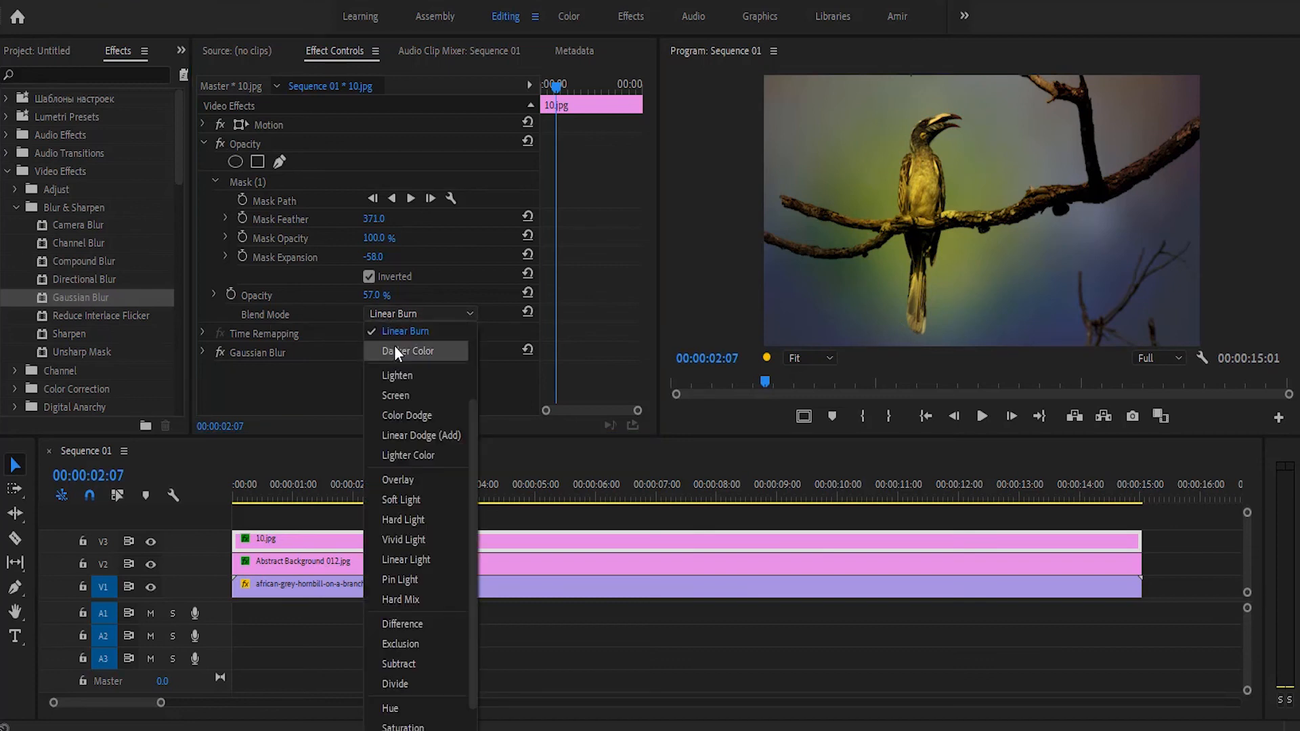
left_click(394, 345)
left_click(412, 312)
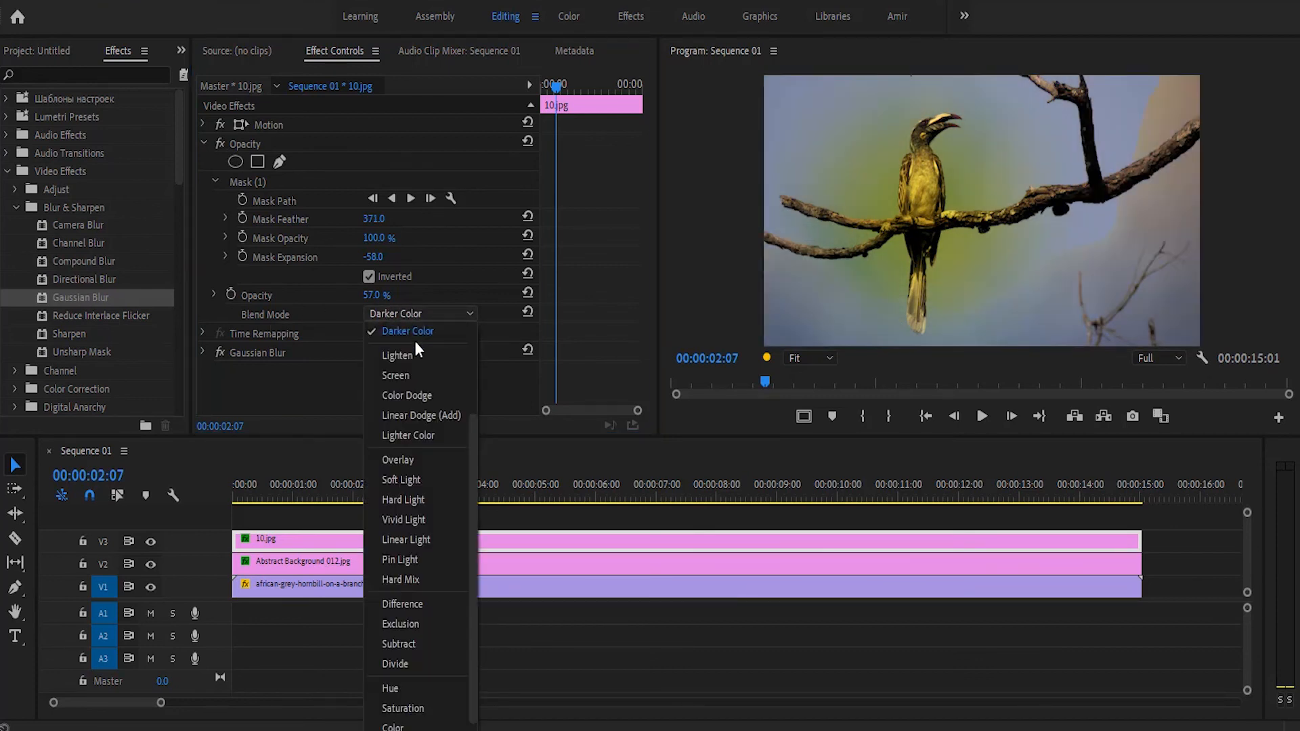
left_click(405, 374)
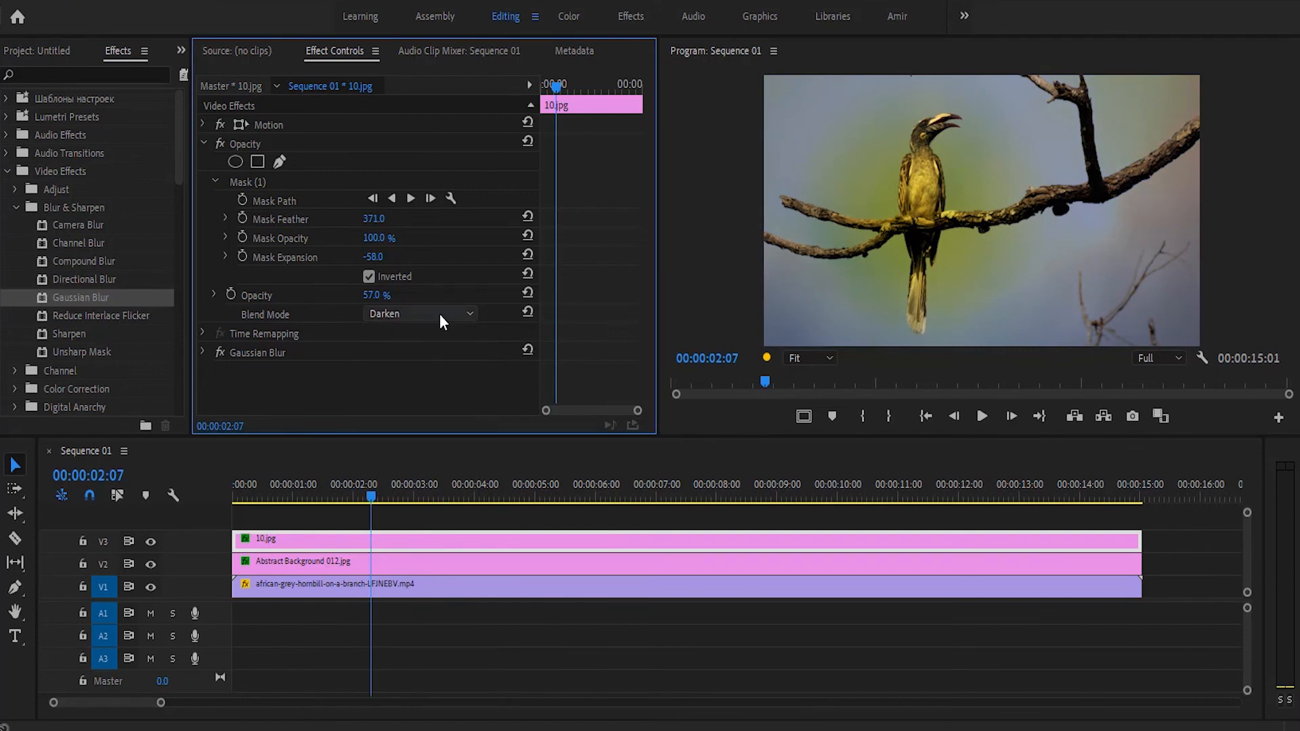
left_click(440, 314)
left_click(409, 344)
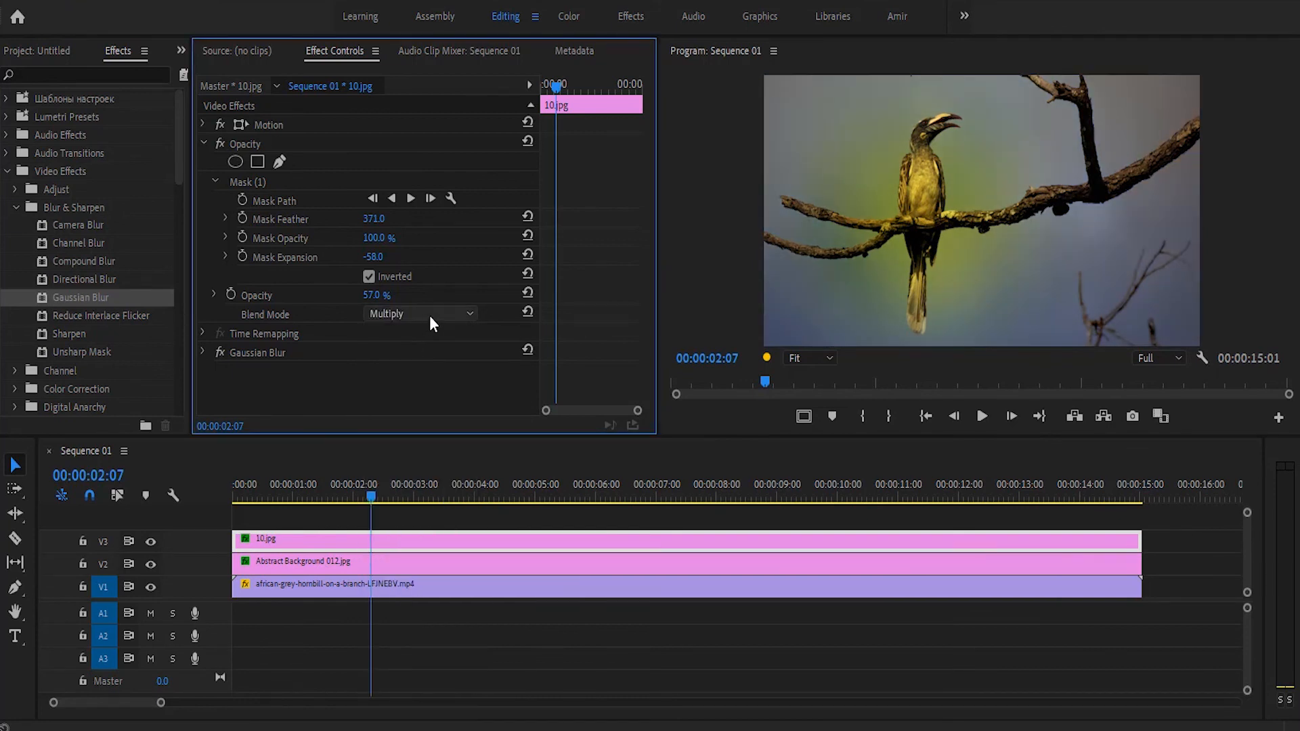
left_click(429, 315)
left_click(428, 351)
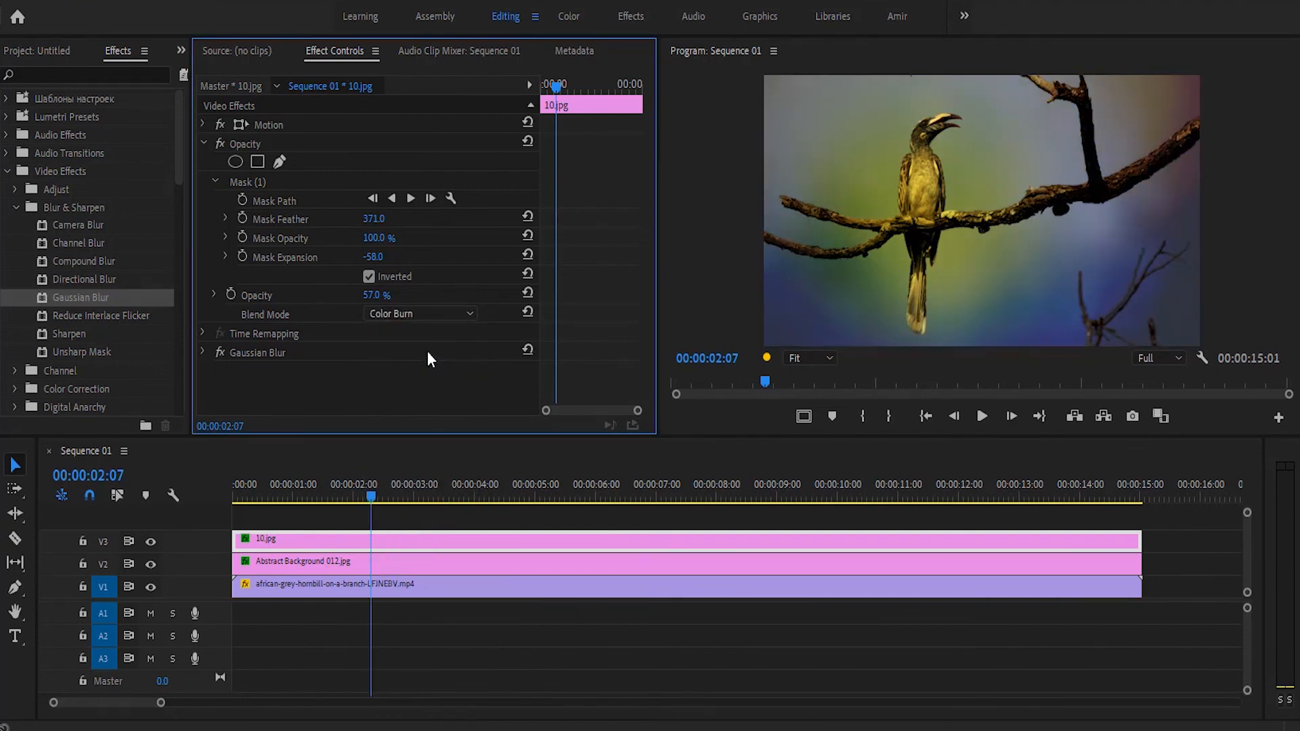
- Try the Screen, Soft Light, Hard Light and Vivid Light blend modes on the 10.jpg clip
left_click(437, 314)
key("Escape")
left_click(406, 314)
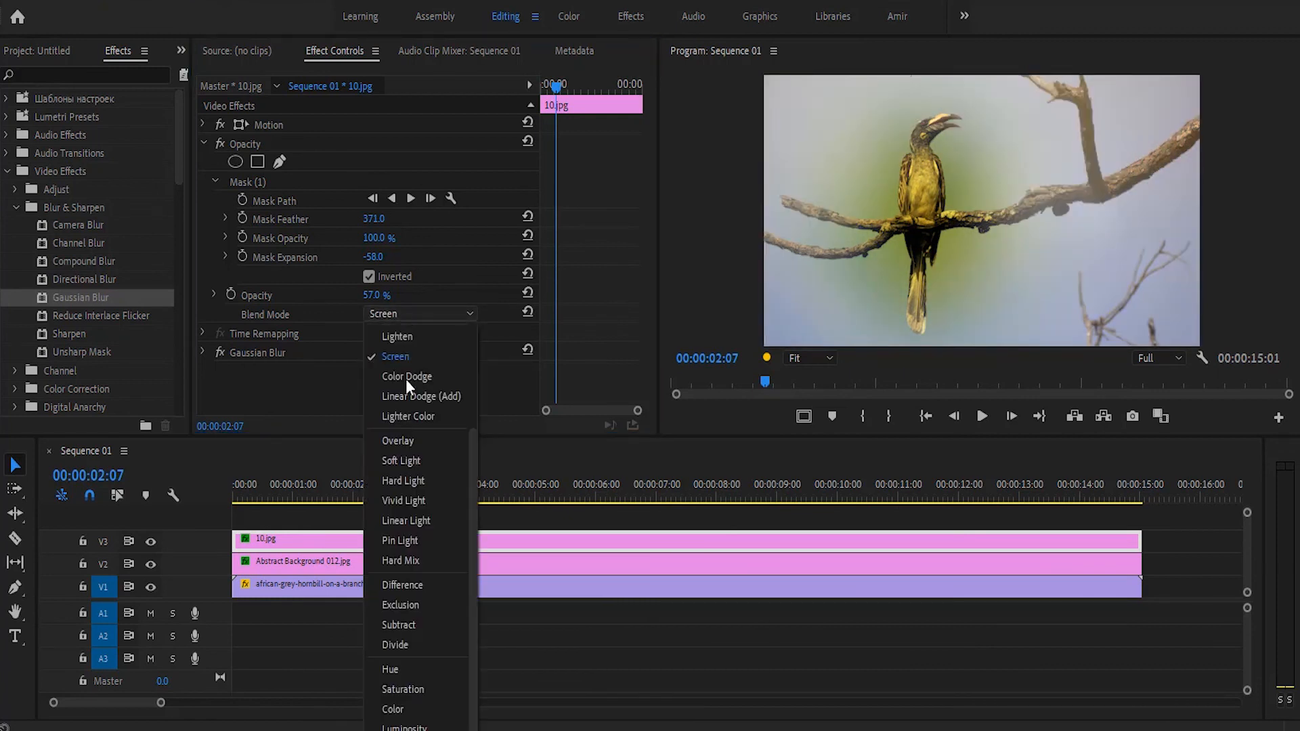
left_click(417, 457)
left_click(433, 311)
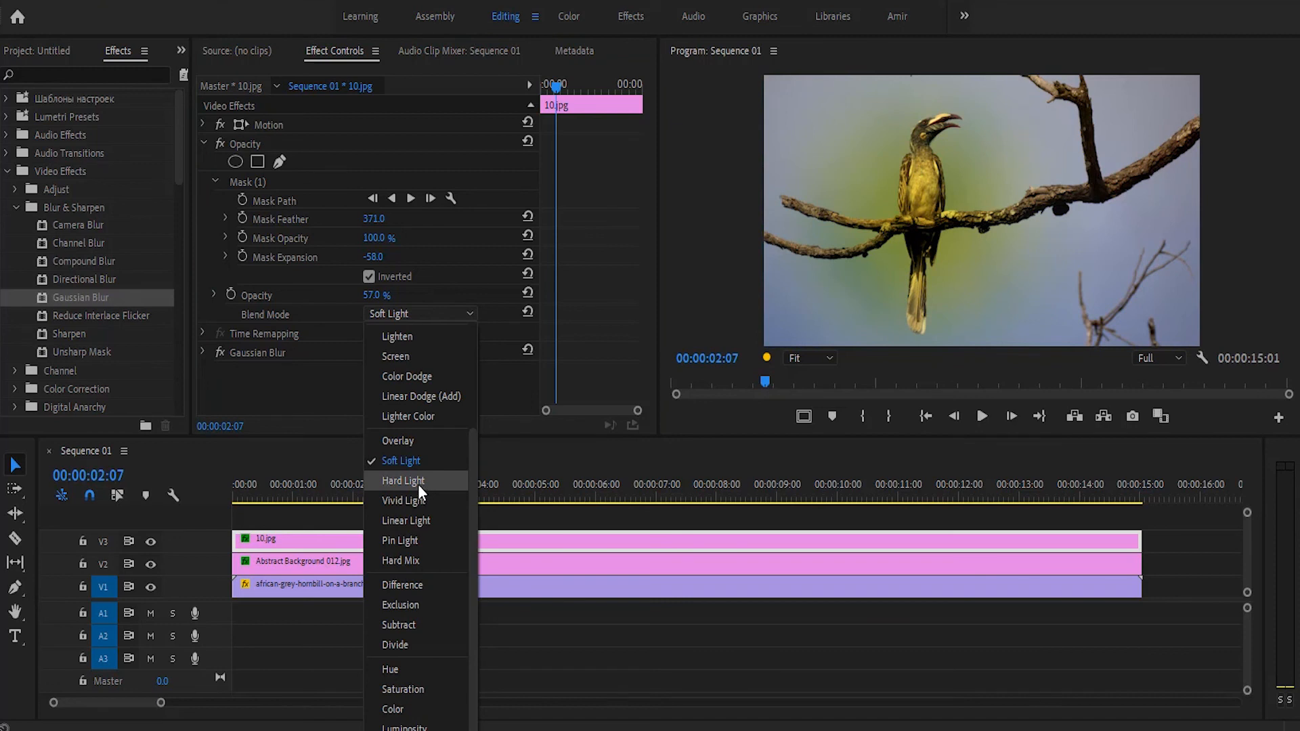
left_click(417, 480)
left_click(437, 313)
left_click(411, 500)
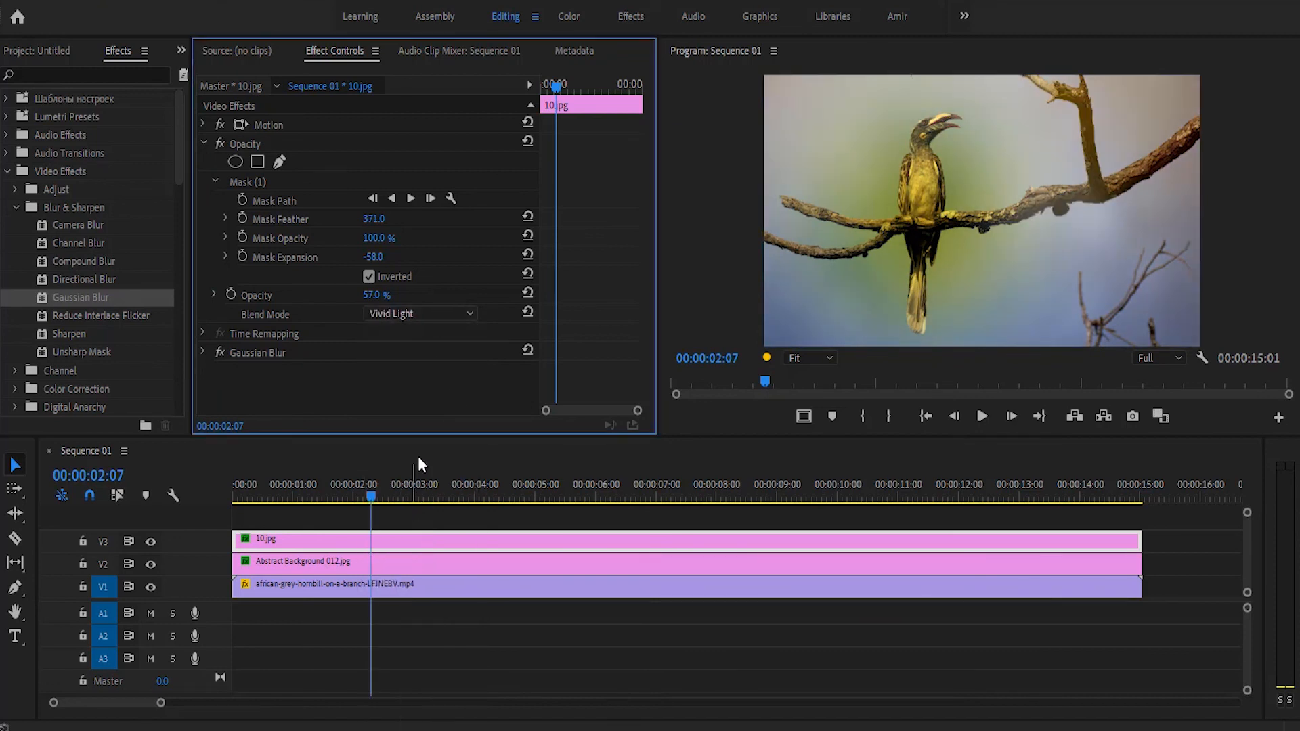
- Try Linear Light, Pin Light, Hard Mix and Difference on the 10.jpg clip, and return its blend mode to Linear Burn
left_click(450, 316)
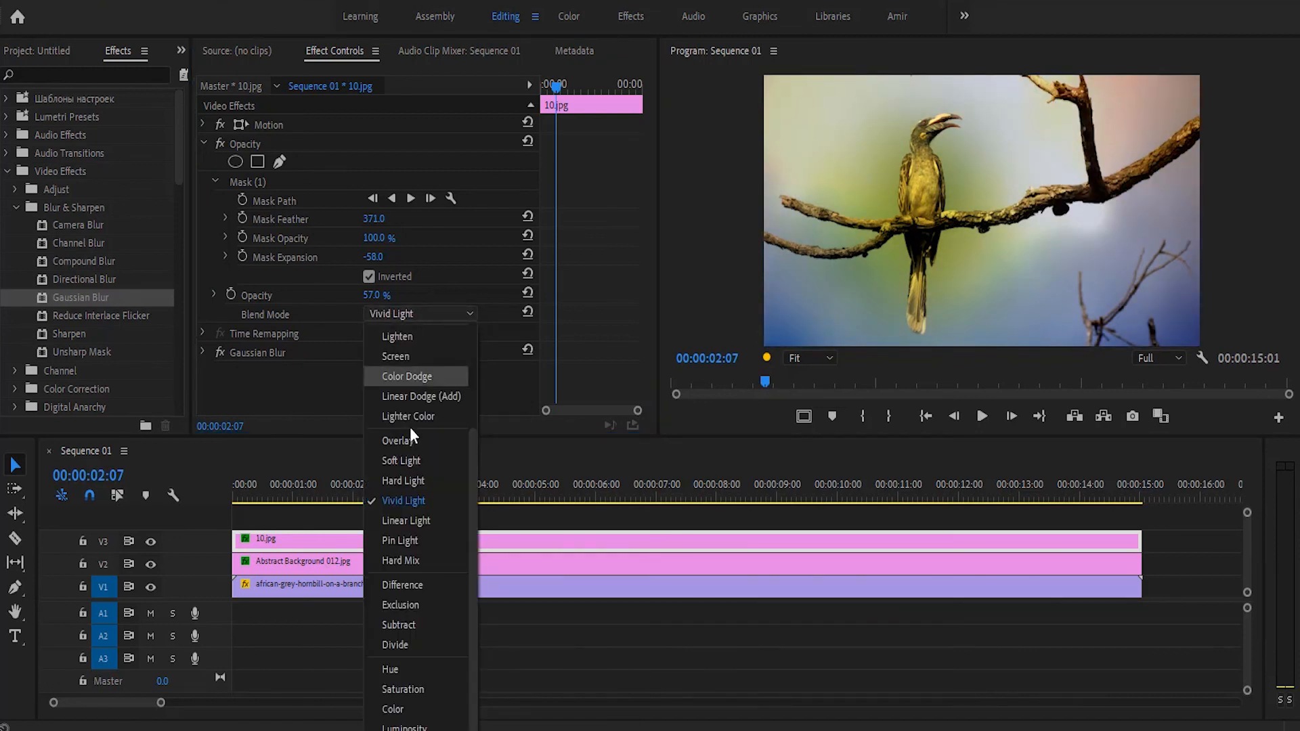
left_click(405, 517)
left_click(422, 314)
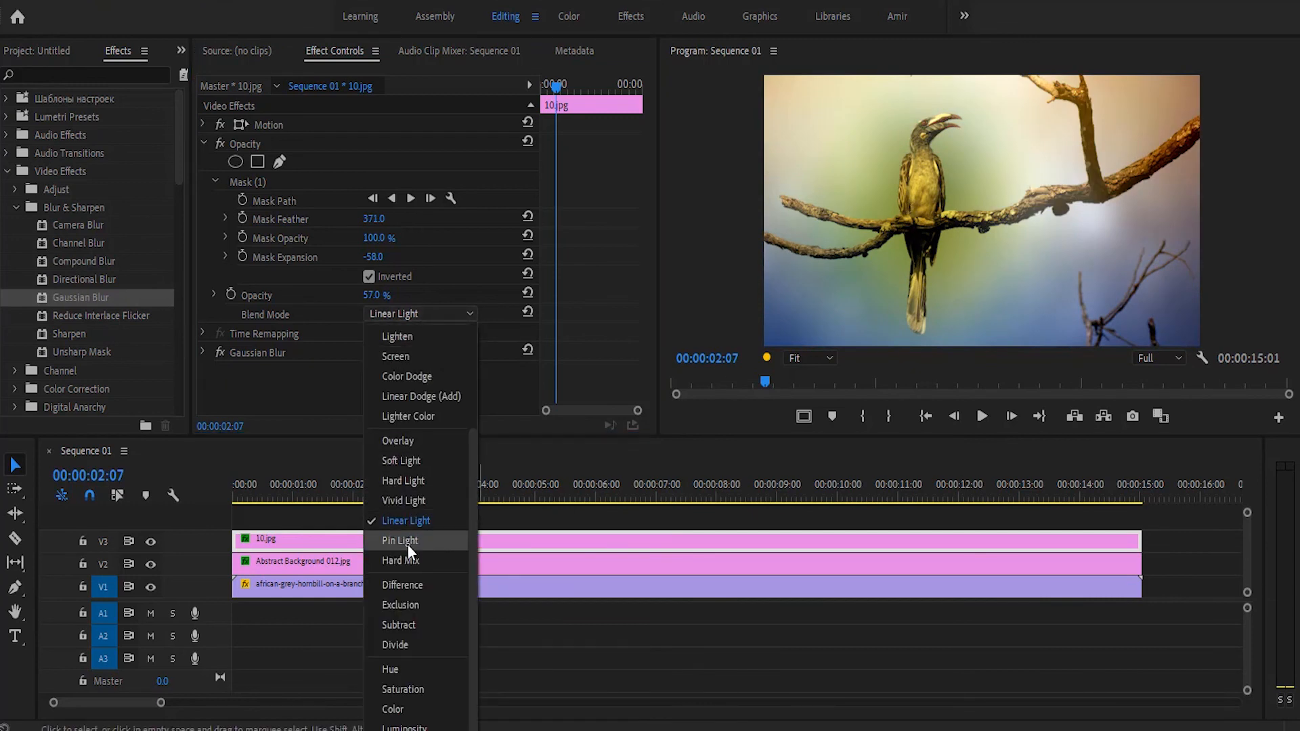
left_click(406, 542)
left_click(436, 310)
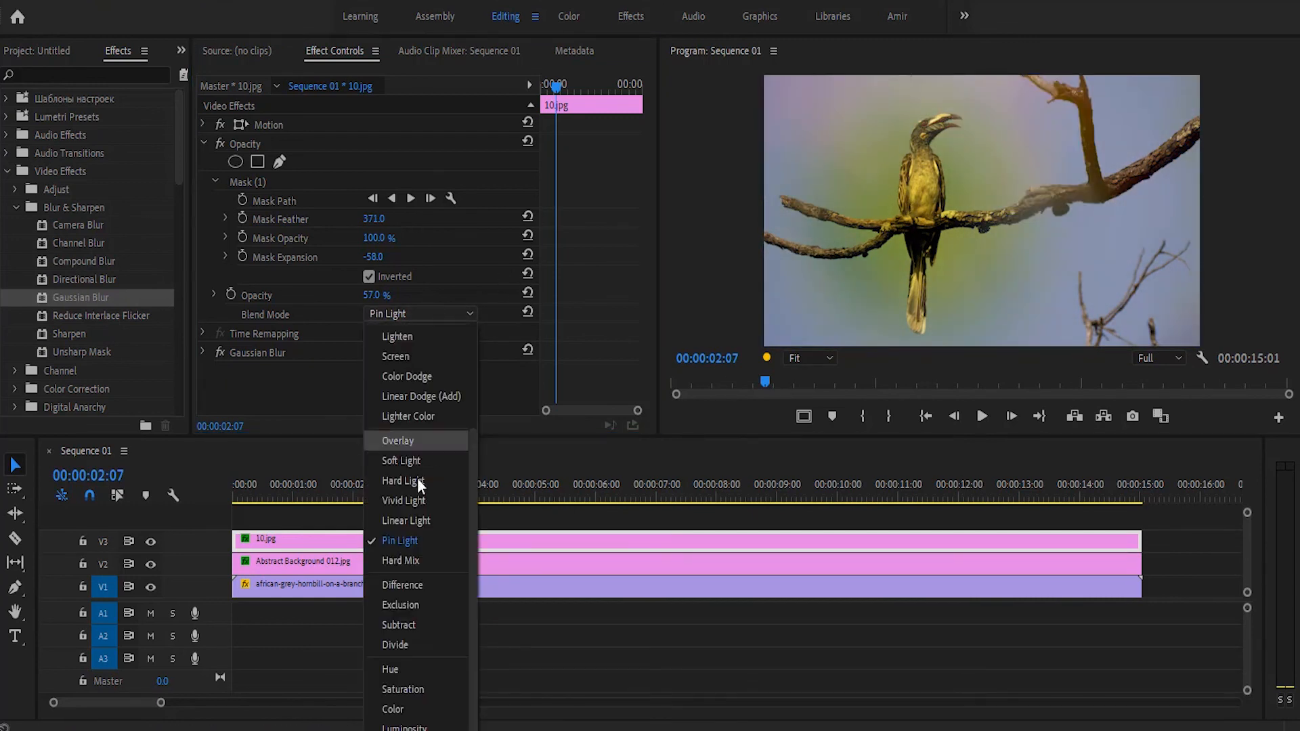
left_click(398, 574)
left_click(420, 314)
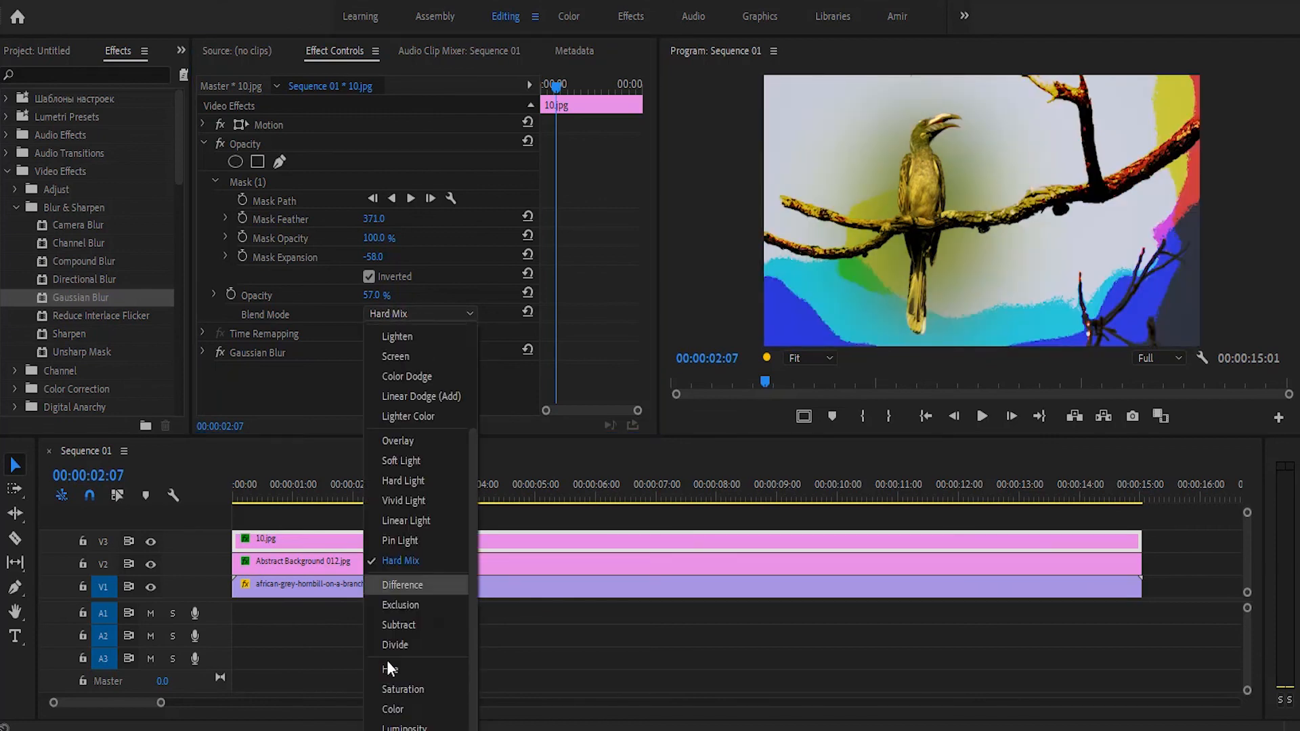
left_click(398, 586)
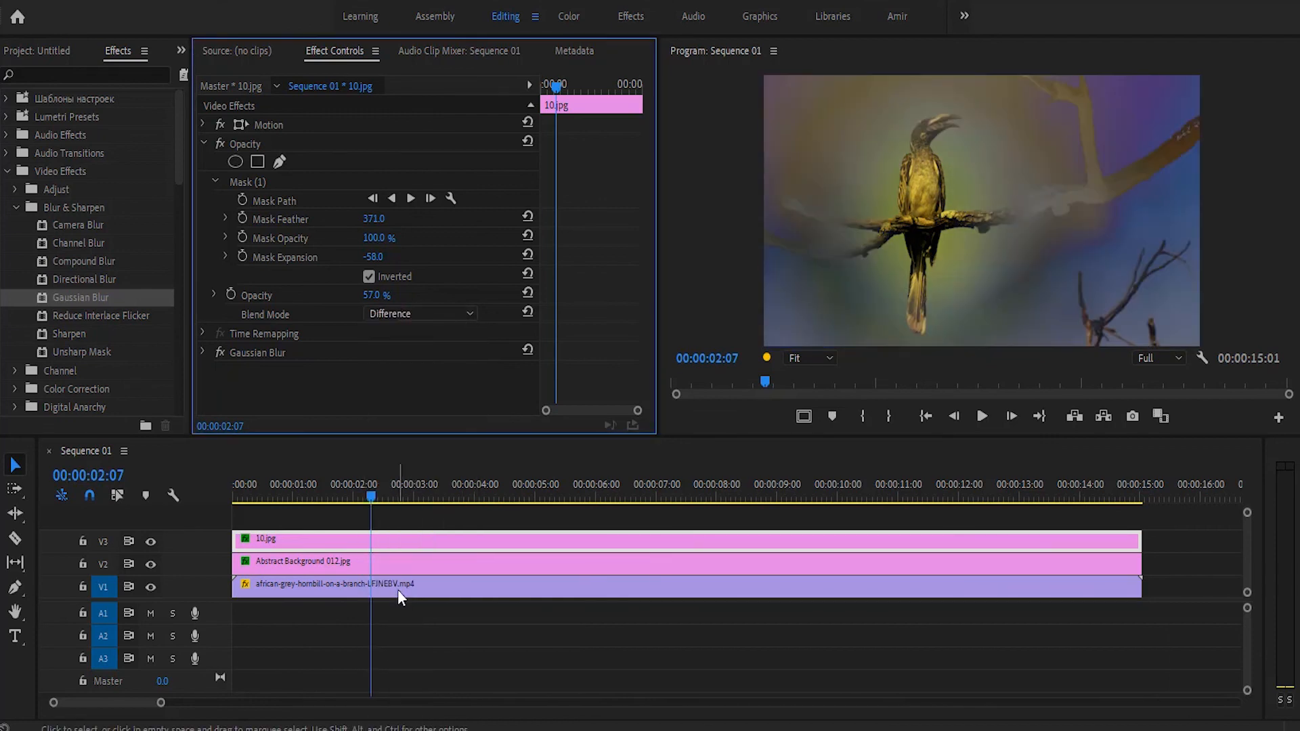
left_click(437, 307)
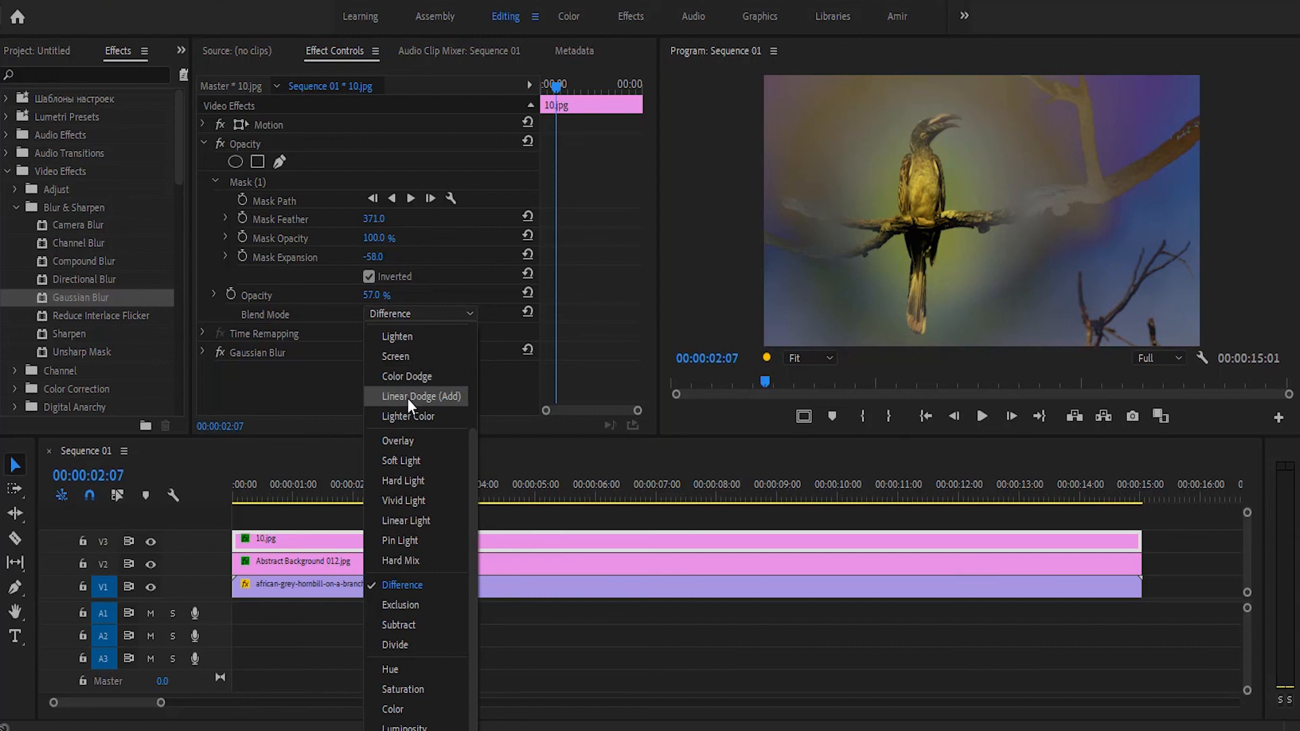
scroll(408, 398, "up", 3)
left_click(408, 429)
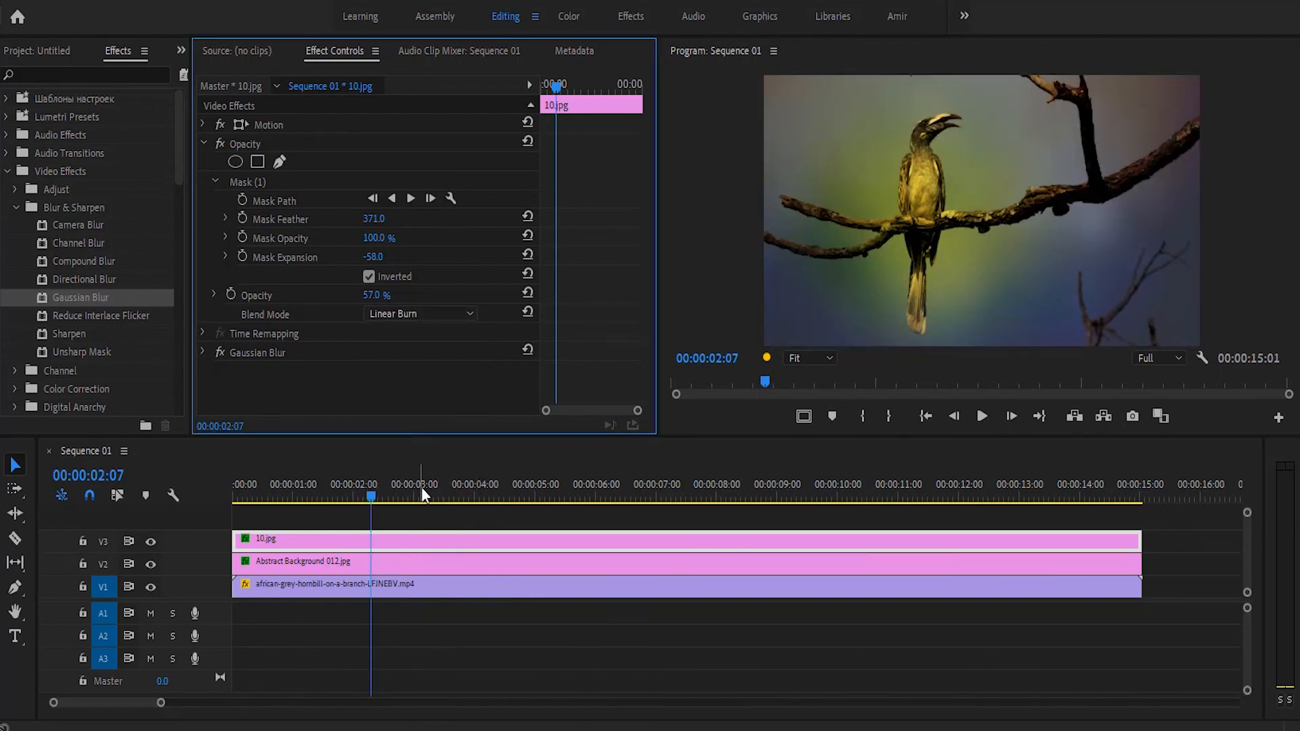
- Open the 10.jpg and Abstract Background 012.jpg project images in the Source monitor to view the original backgrounds
left_click(299, 545)
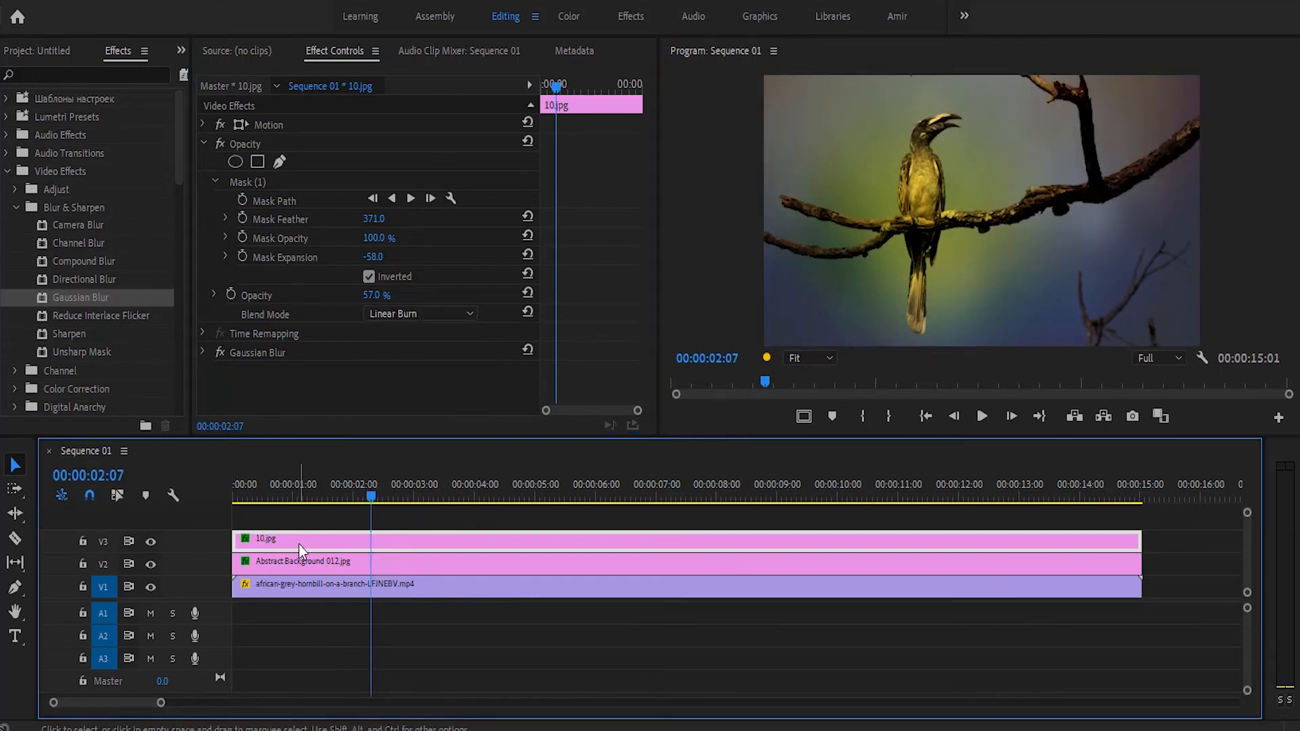
left_click(53, 54)
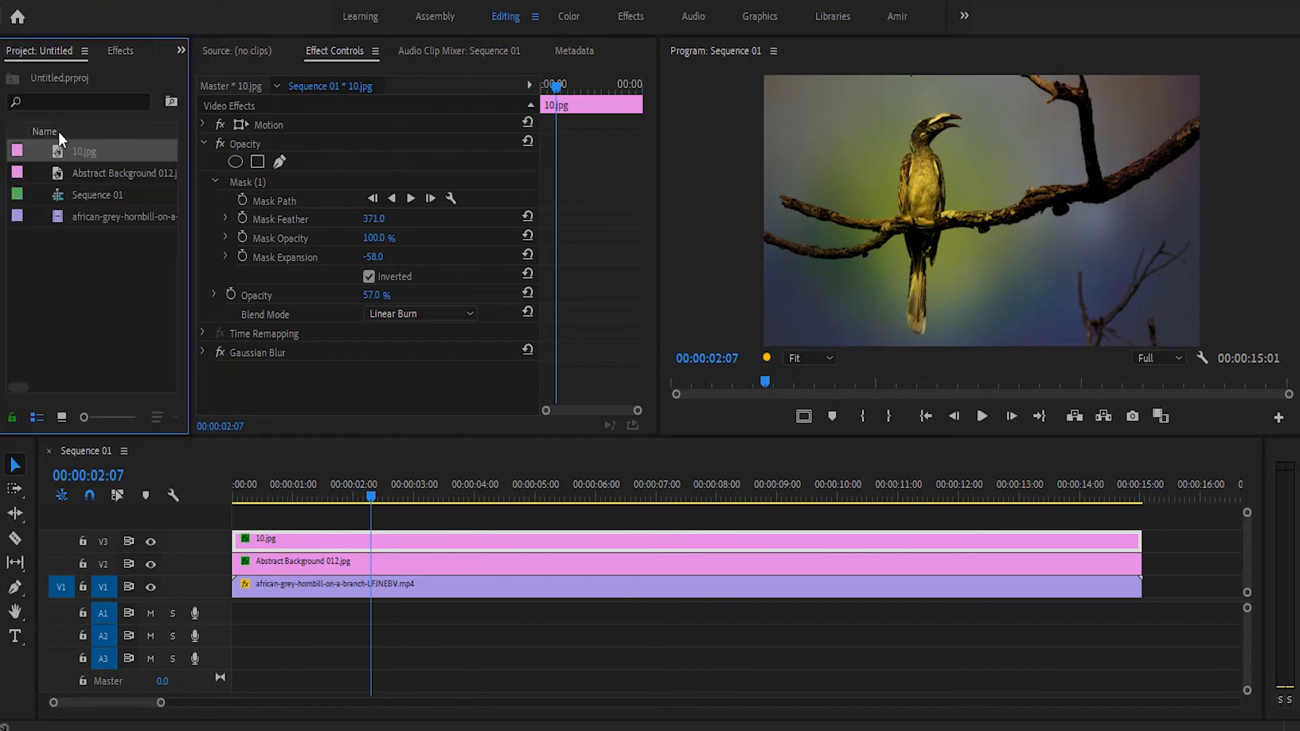
double_click(59, 151)
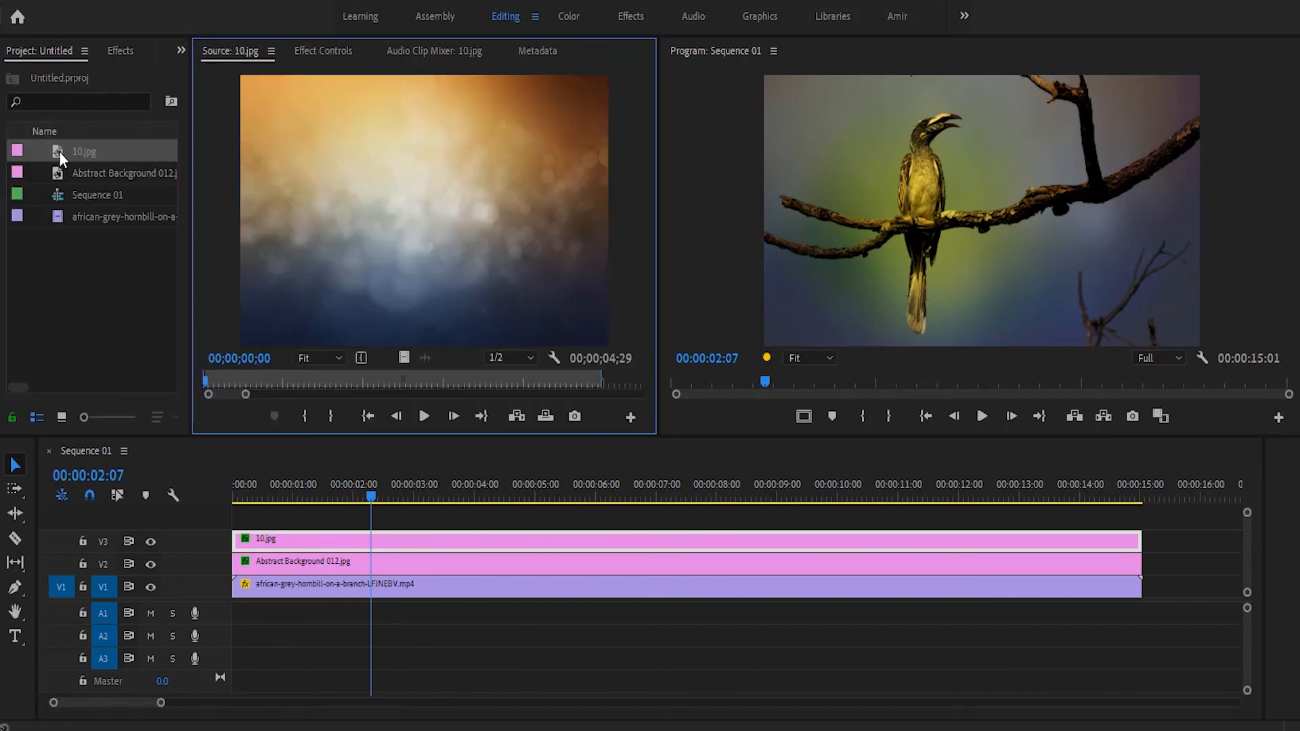
double_click(58, 173)
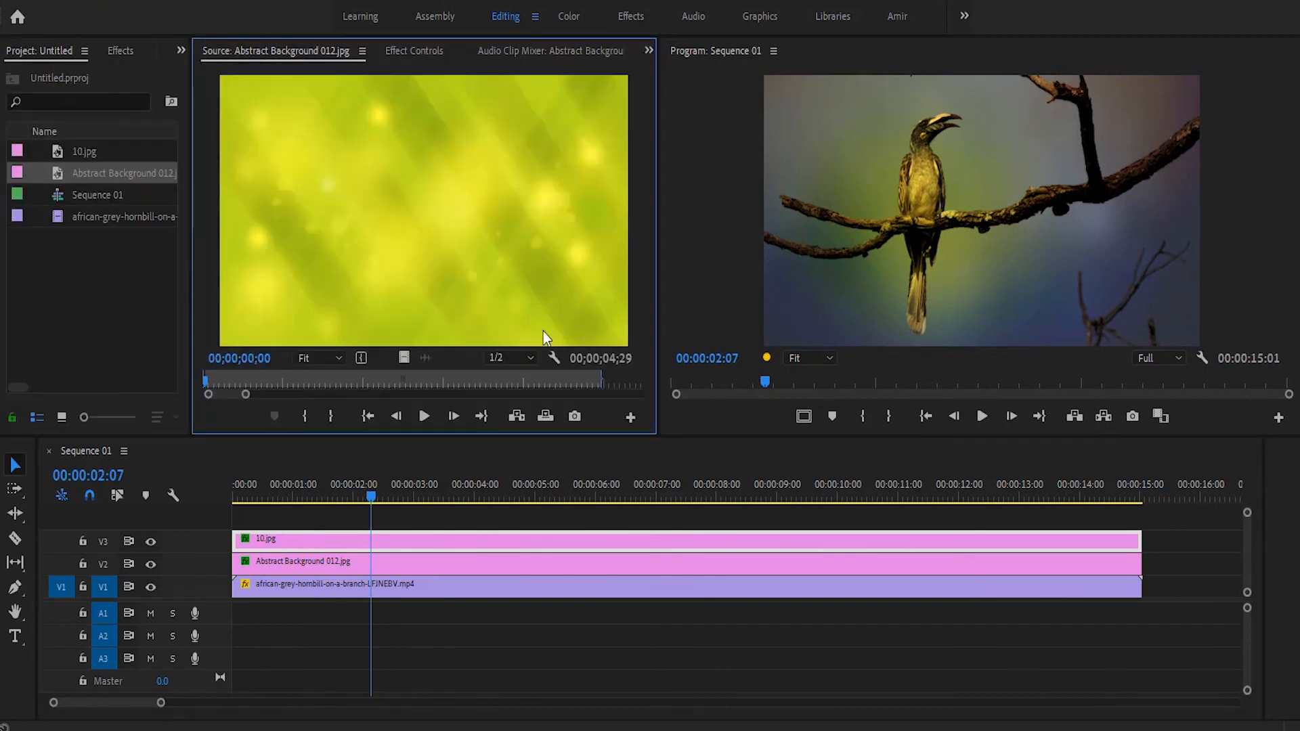